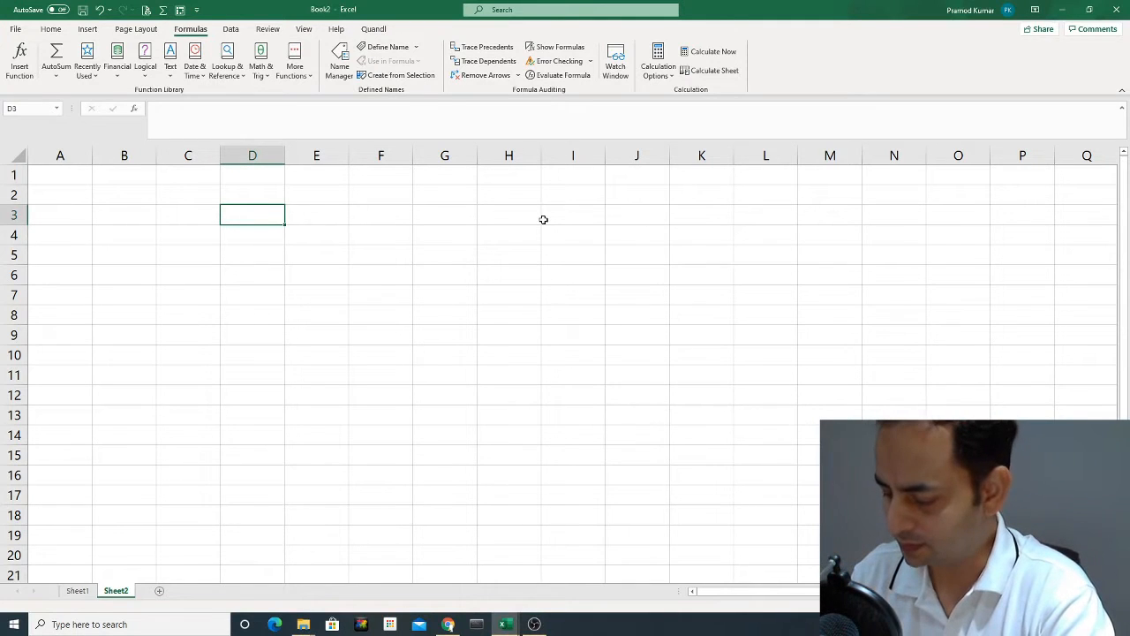
Enter the value 25 in both cells D3 and D4.
{"action": "type", "text": "25"}
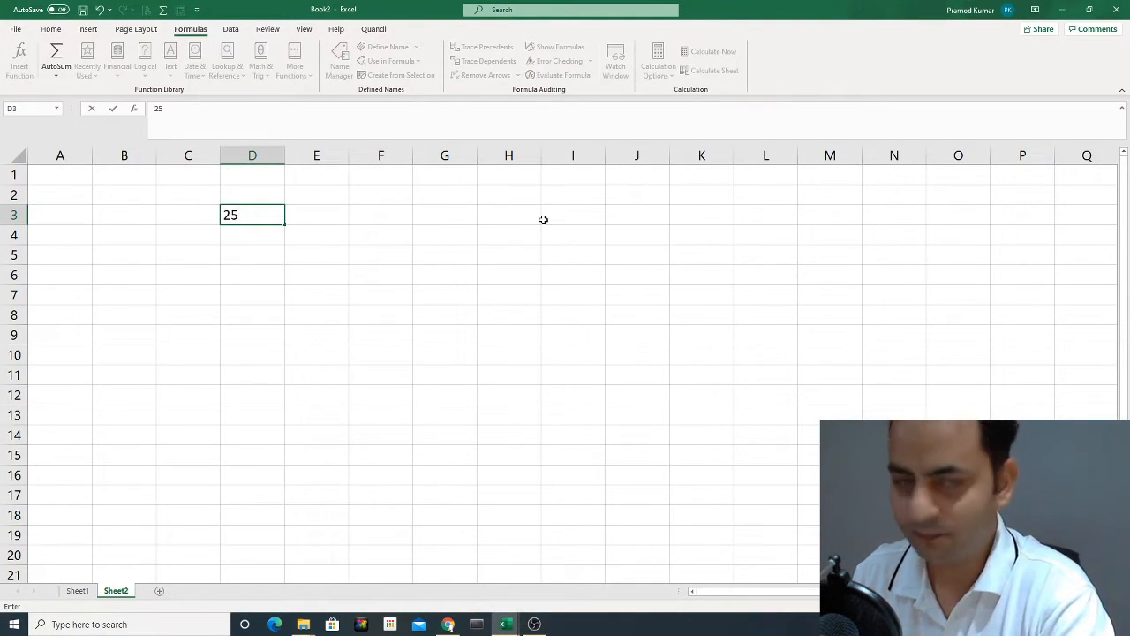
{"action": "key", "text": "Return"}
{"action": "key", "text": "Up"}
{"action": "key", "text": "Down"}
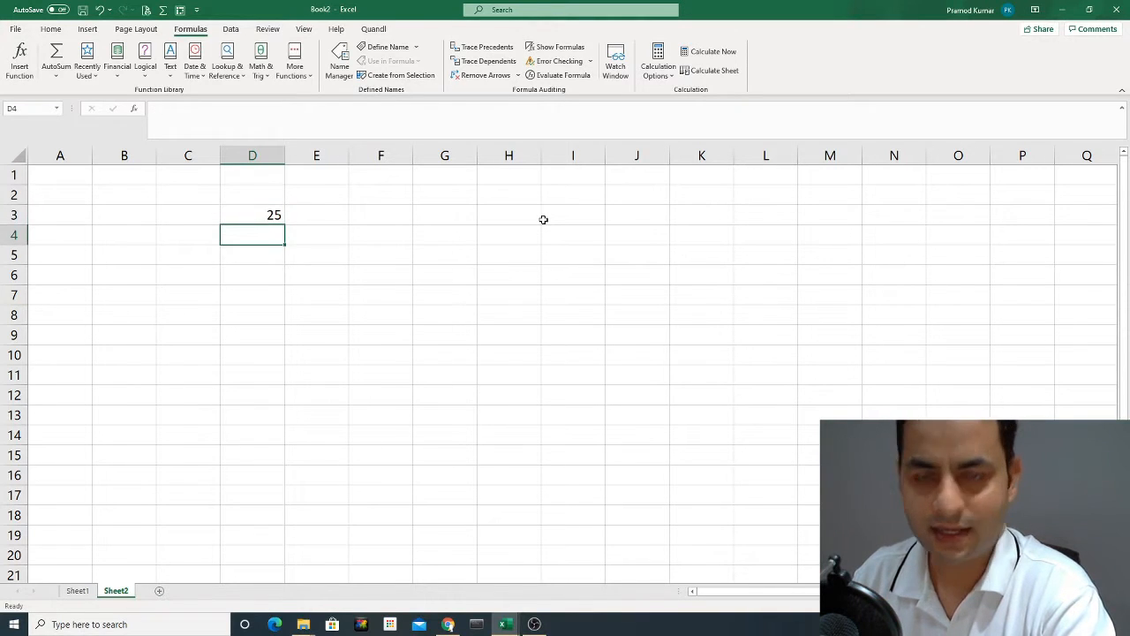
{"action": "type", "text": "25"}
{"action": "key", "text": "Return"}
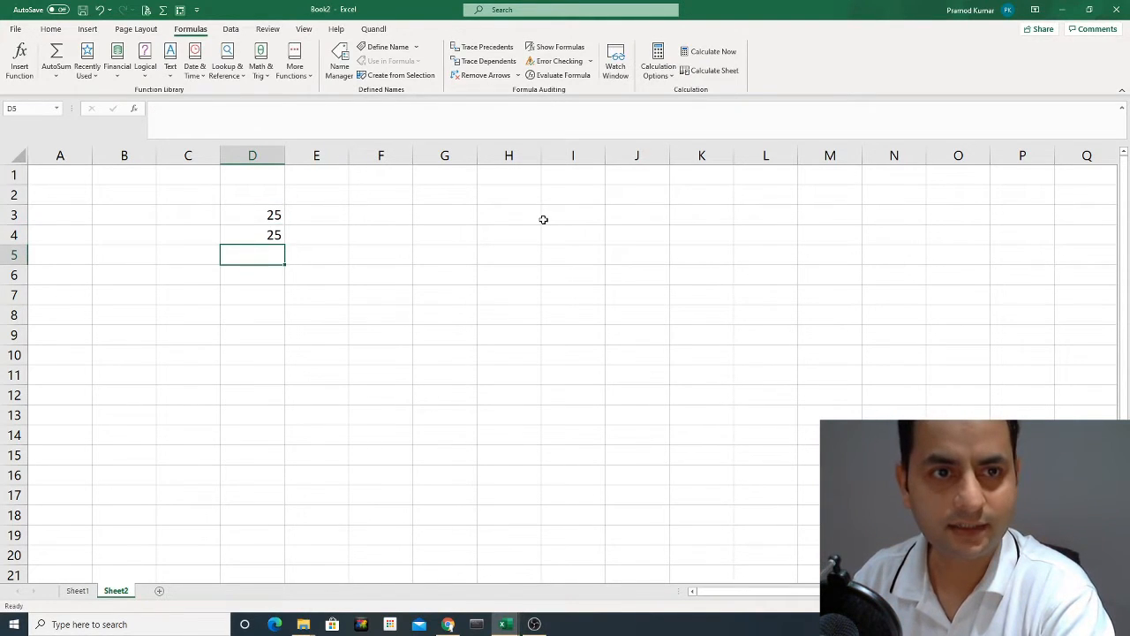
{"action": "key", "text": "Left"}
{"action": "key", "text": "Left"}
{"action": "key", "text": "Left"}
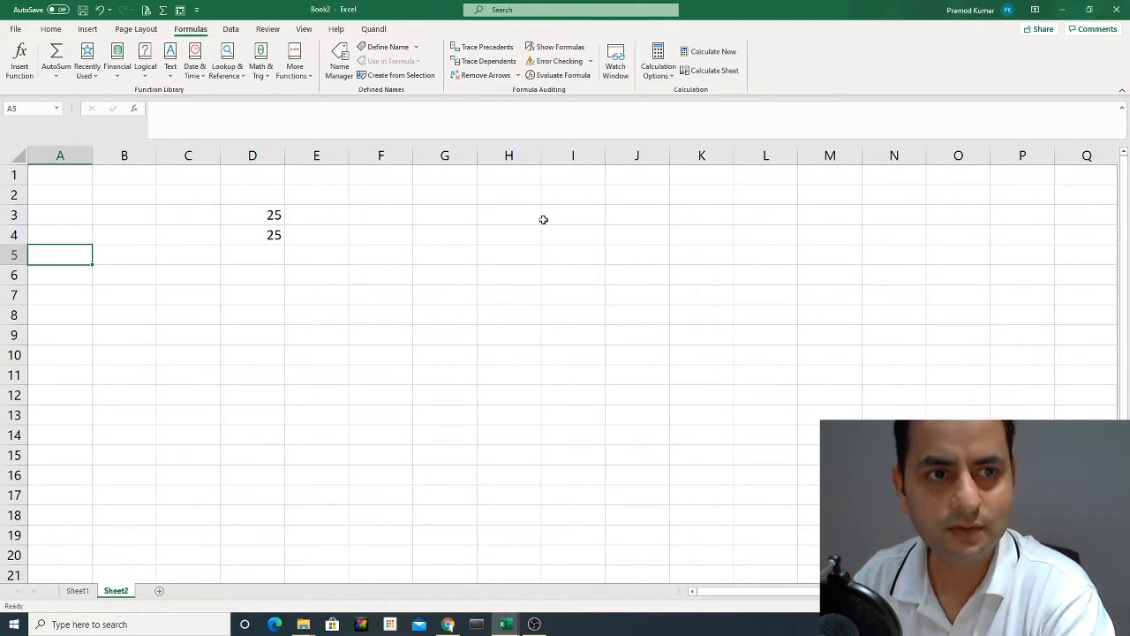
{"action": "key", "text": "Right"}
{"action": "key", "text": "Right"}
{"action": "key", "text": "Right"}
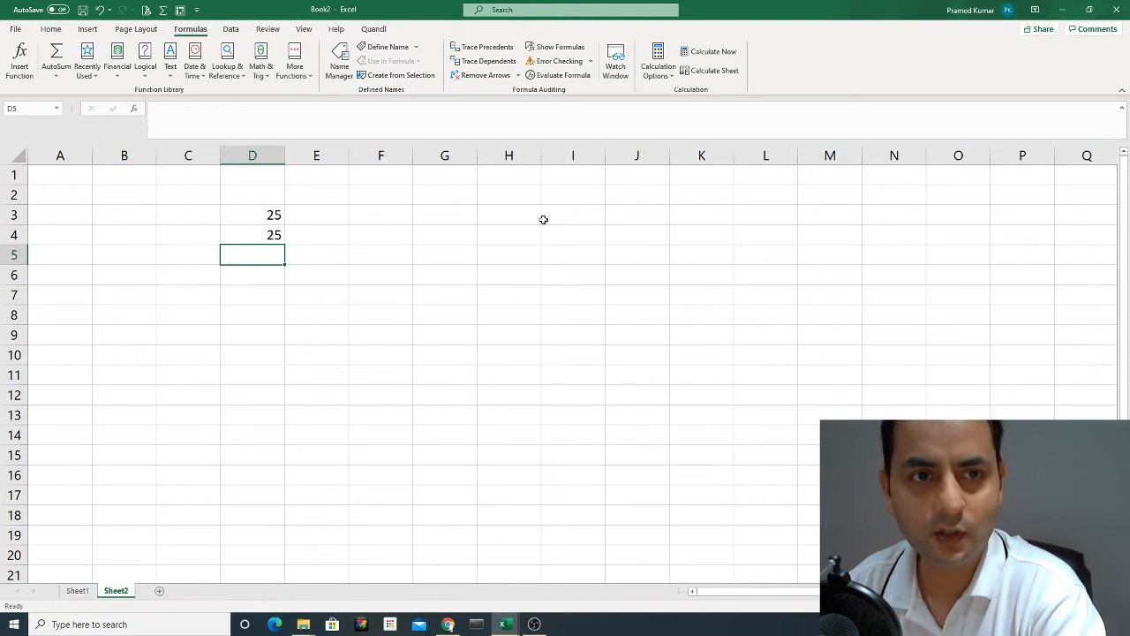
Enter a formula in D5 that adds cells D3 and D4 (=D3+D4).
{"action": "type", "text": "="}
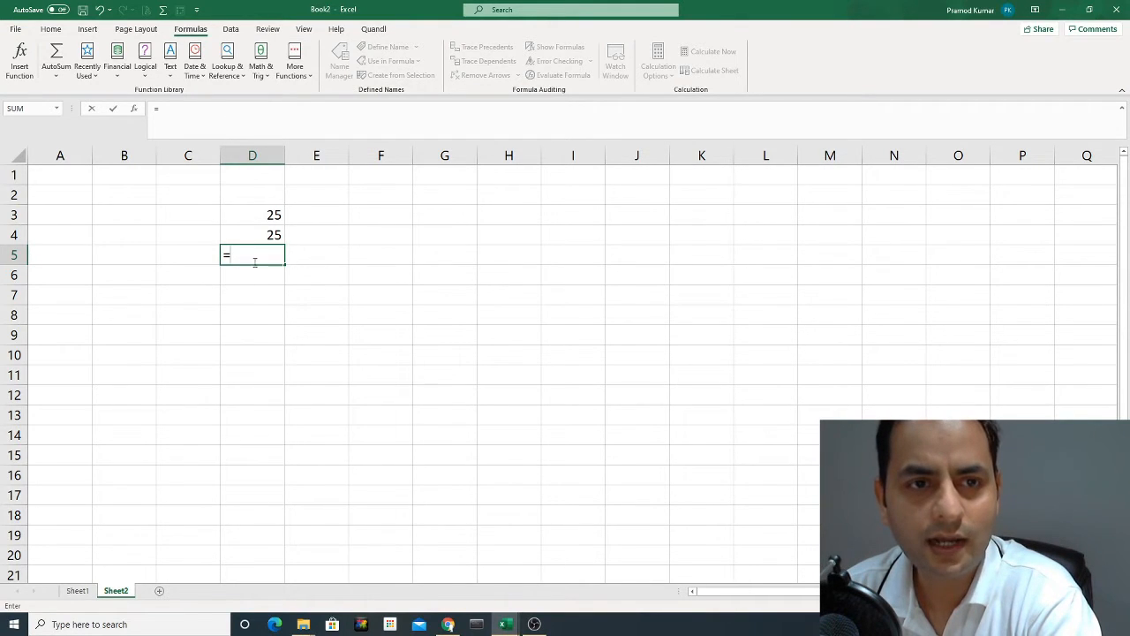
{"action": "left_click", "coordinate": [260, 218]}
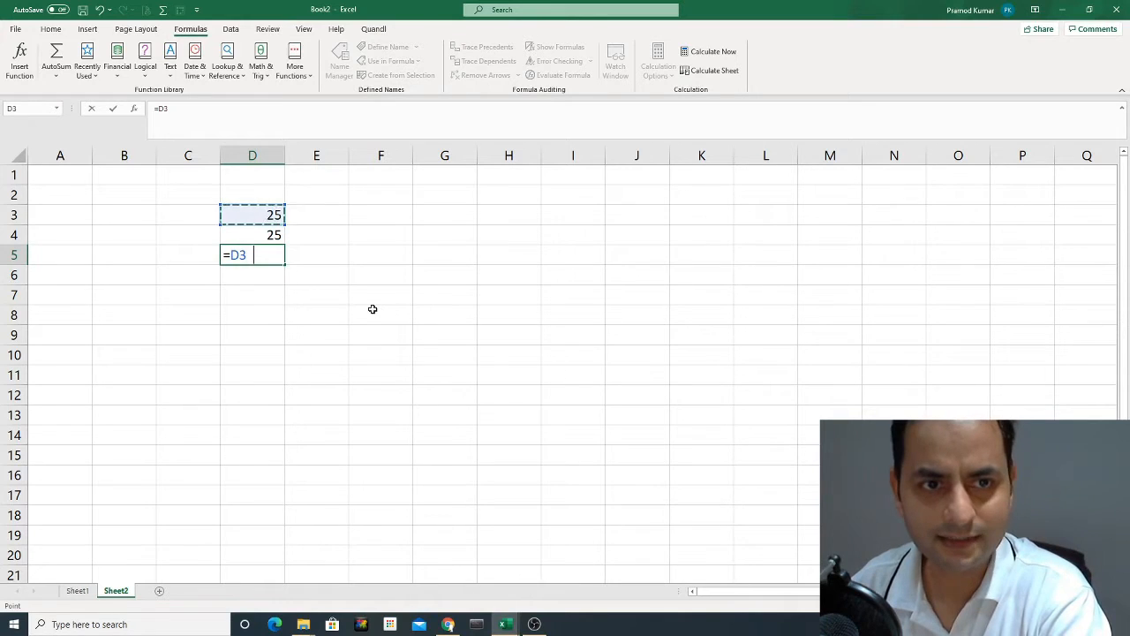
{"action": "type", "text": "+"}
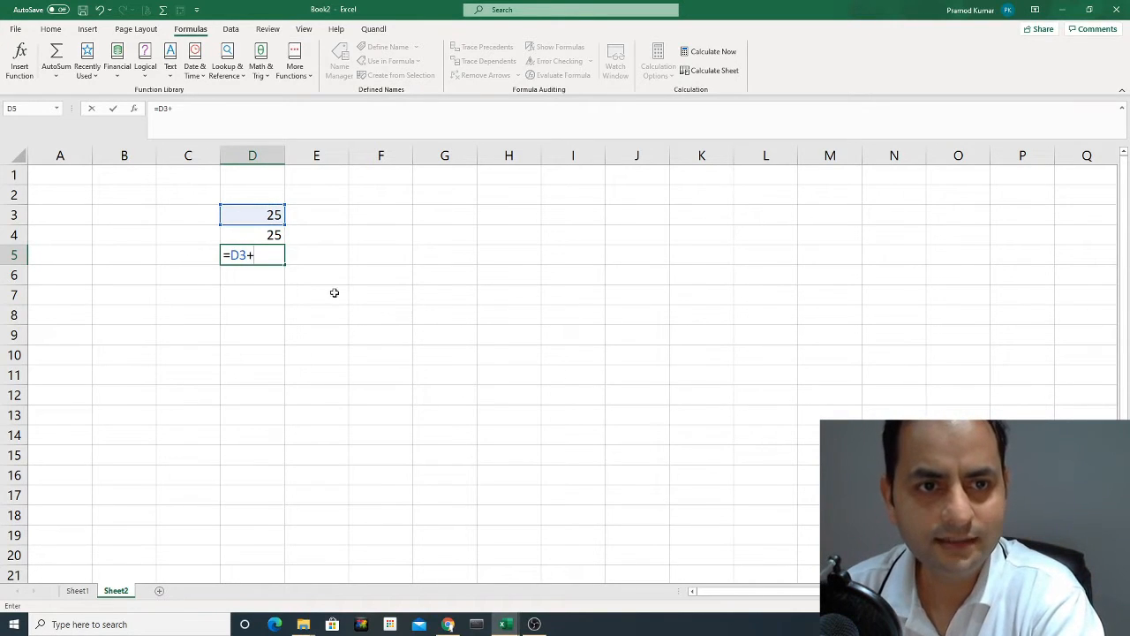
{"action": "left_click", "coordinate": [265, 235]}
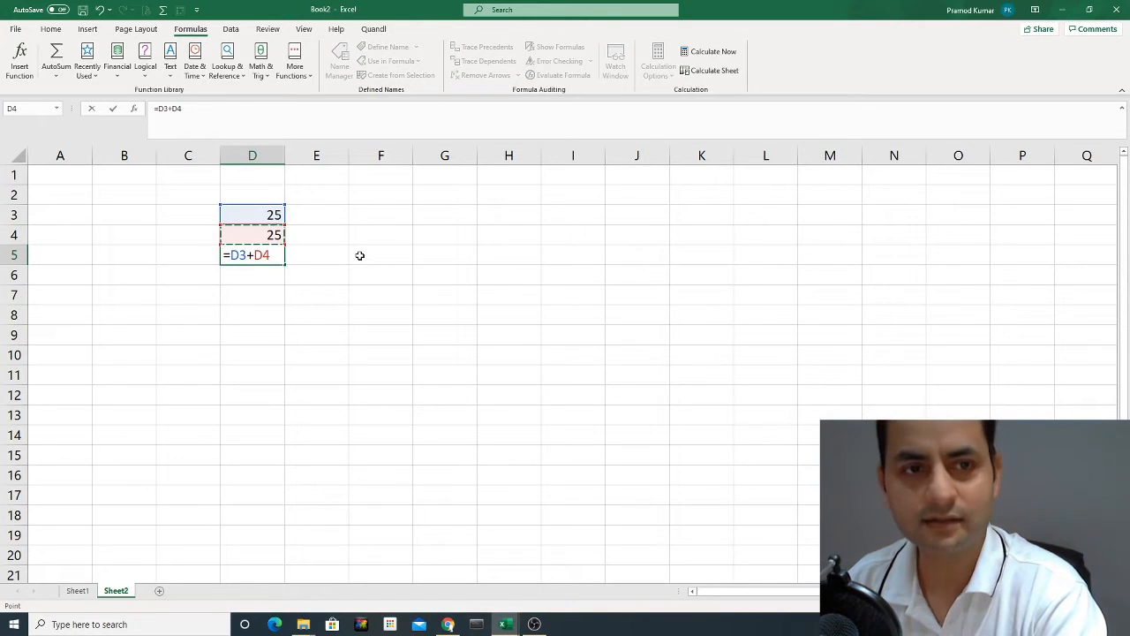
{"action": "key", "text": "Return"}
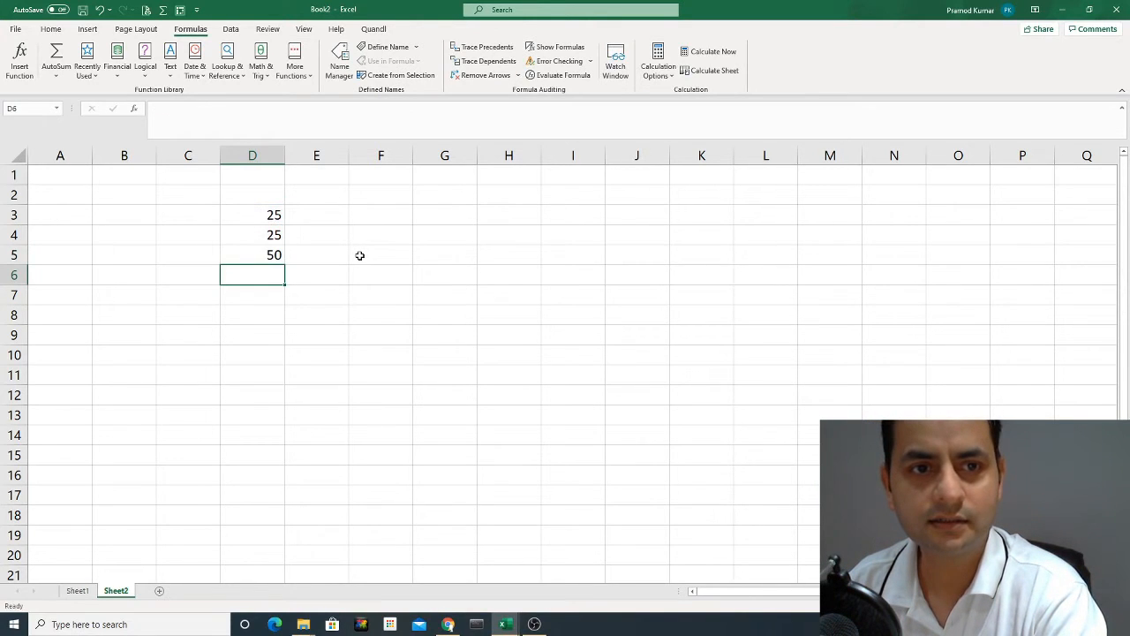
Enter the label "Total" in C5, beside the addition result, correcting its spelling.
{"action": "key", "text": "Up"}
{"action": "key", "text": "Left"}
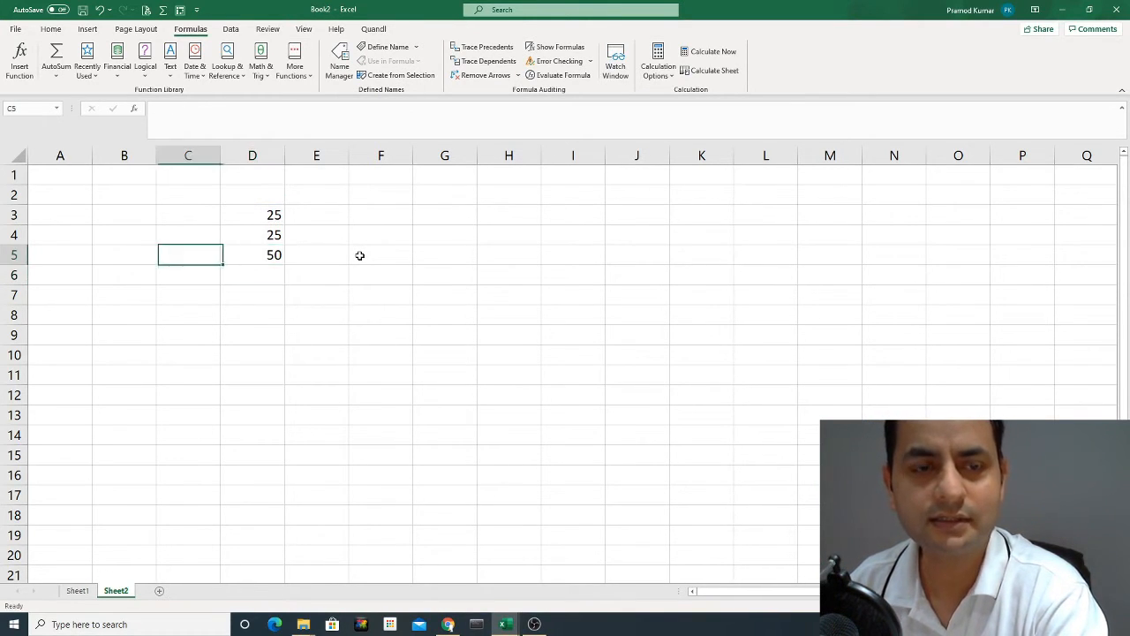
{"action": "type", "text": "Toal"}
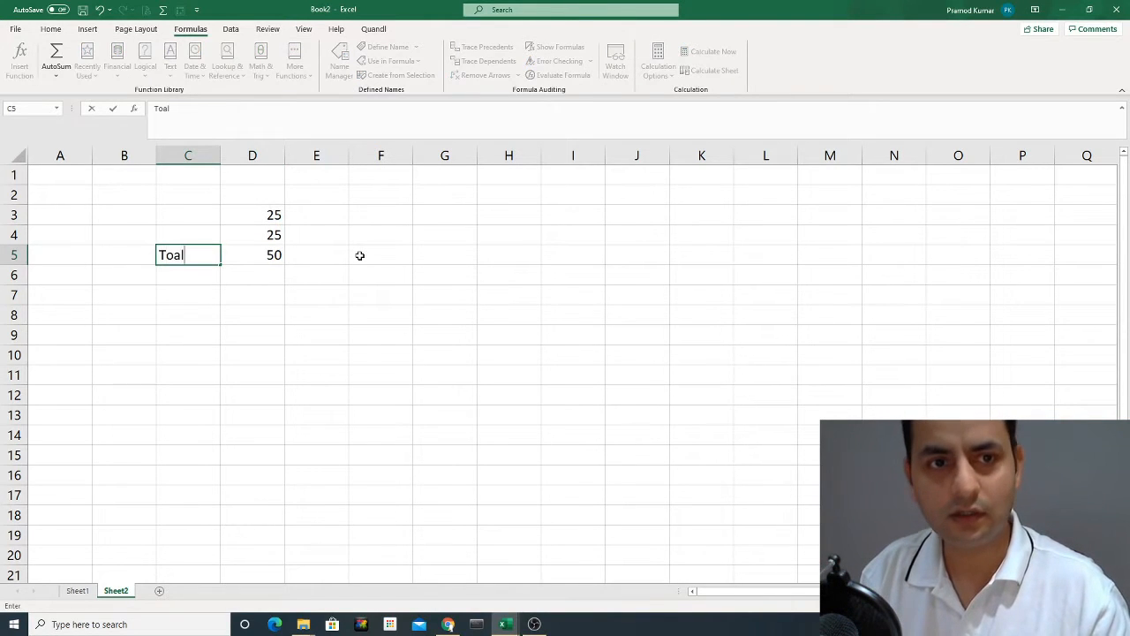
{"action": "key", "text": "Return"}
{"action": "key", "text": "Up"}
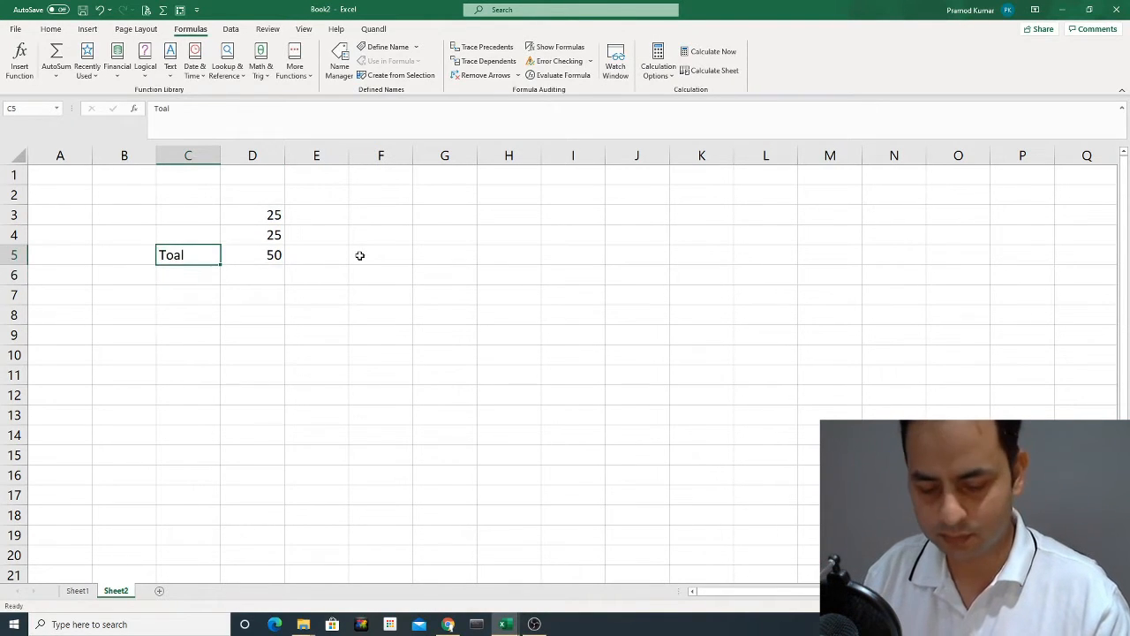
{"action": "type", "text": "Total"}
{"action": "key", "text": "Return"}
{"action": "key", "text": "Up"}
{"action": "key", "text": "Right"}
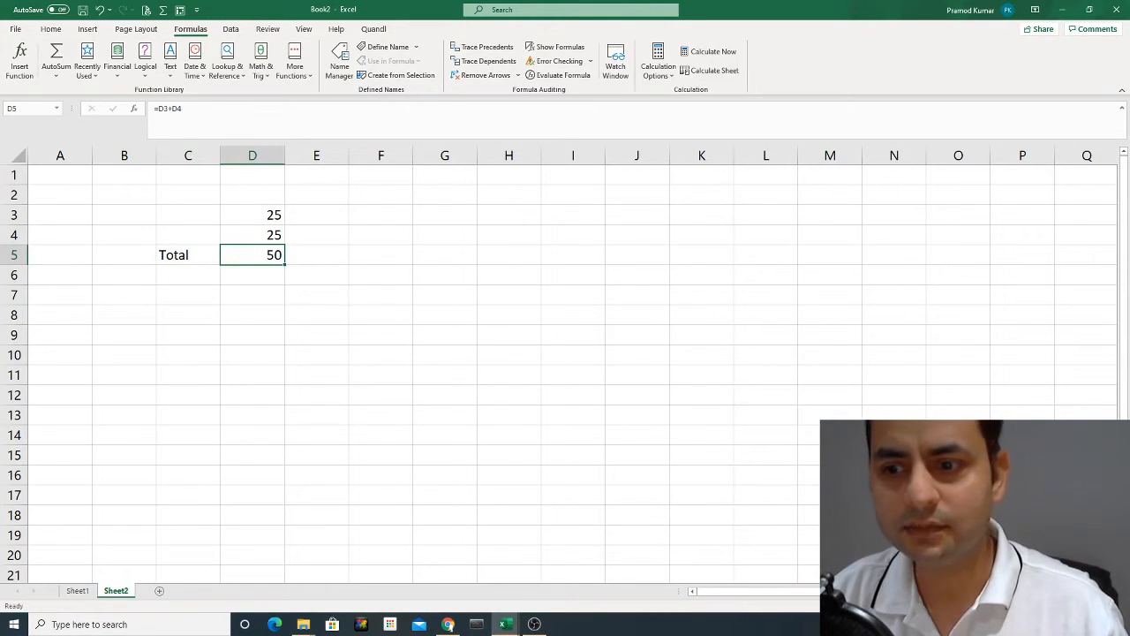
Set the label in C5, beside the addition result, to "Sum".
{"action": "scroll", "coordinate": [605, 368], "scroll_direction": "up", "scroll_amount": 2}
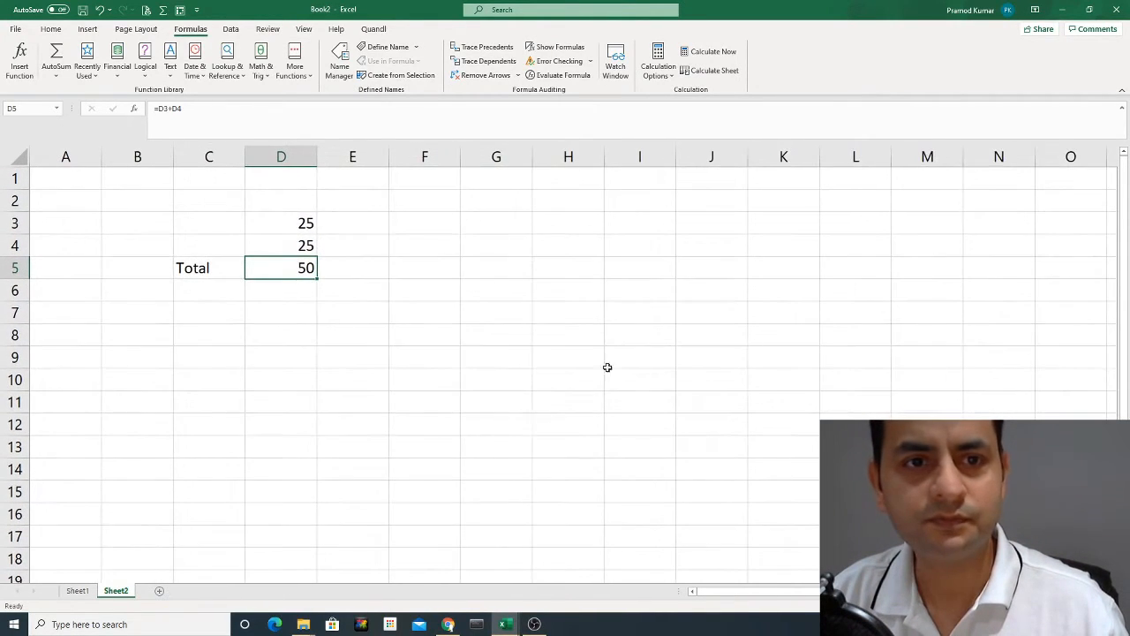
{"action": "left_click", "coordinate": [208, 271]}
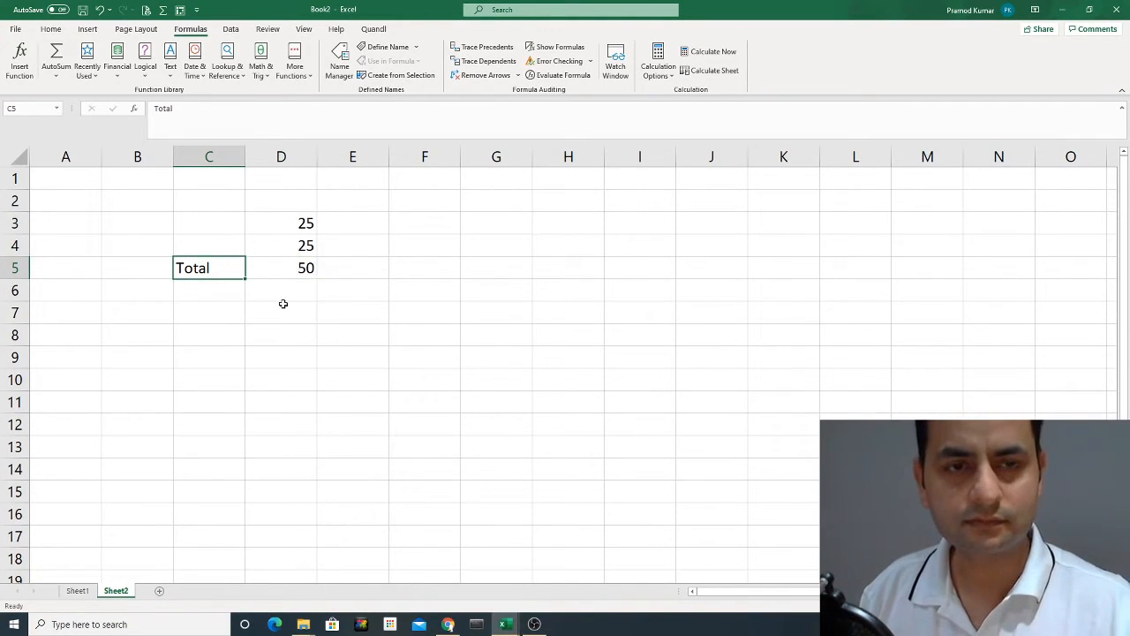
{"action": "key", "text": "Up"}
{"action": "key", "text": "Down"}
{"action": "key", "text": "Down"}
{"action": "key", "text": "Up"}
{"action": "type", "text": "S"}
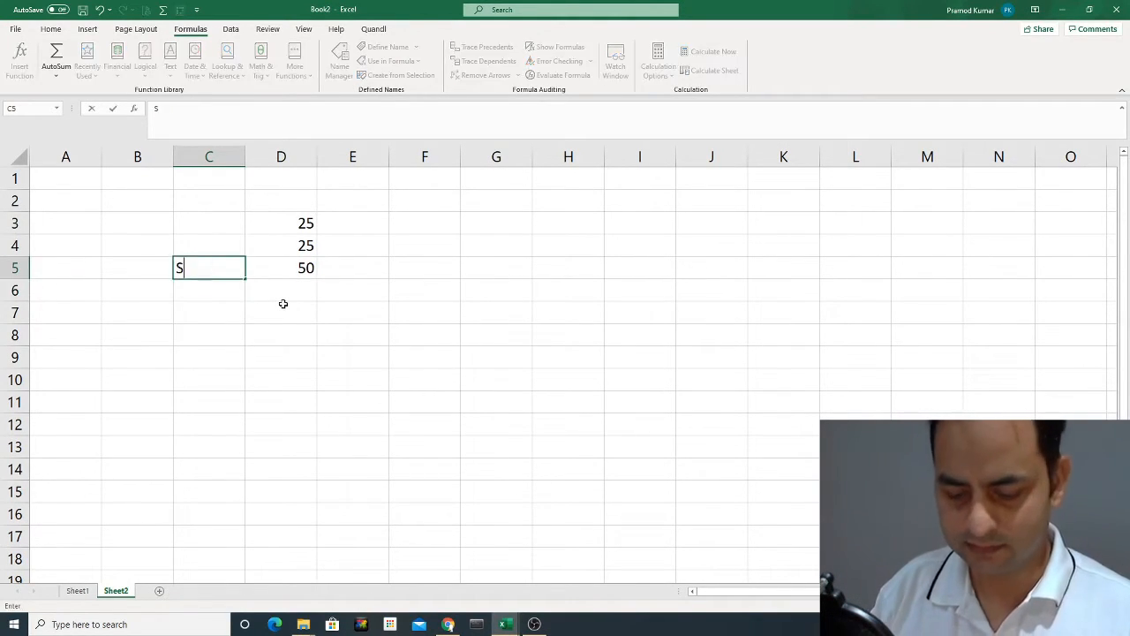
{"action": "type", "text": "um"}
{"action": "key", "text": "Return"}
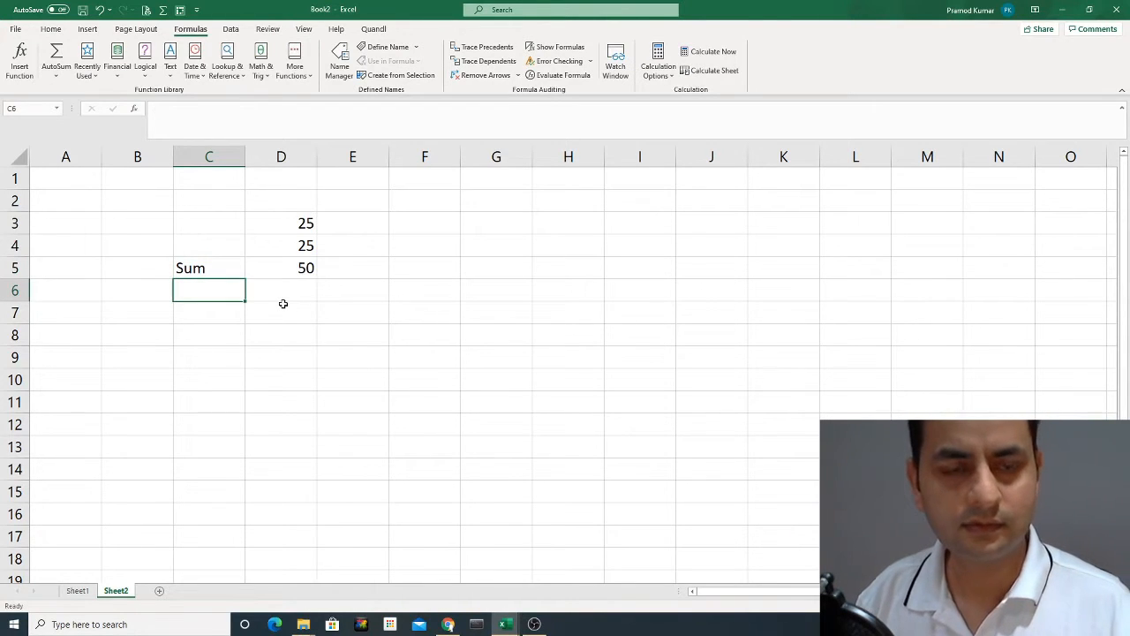
Set the second number in D4 to 5 and check the cell references in the D5 formula.
{"action": "key", "text": "Up"}
{"action": "key", "text": "Up"}
{"action": "key", "text": "Right"}
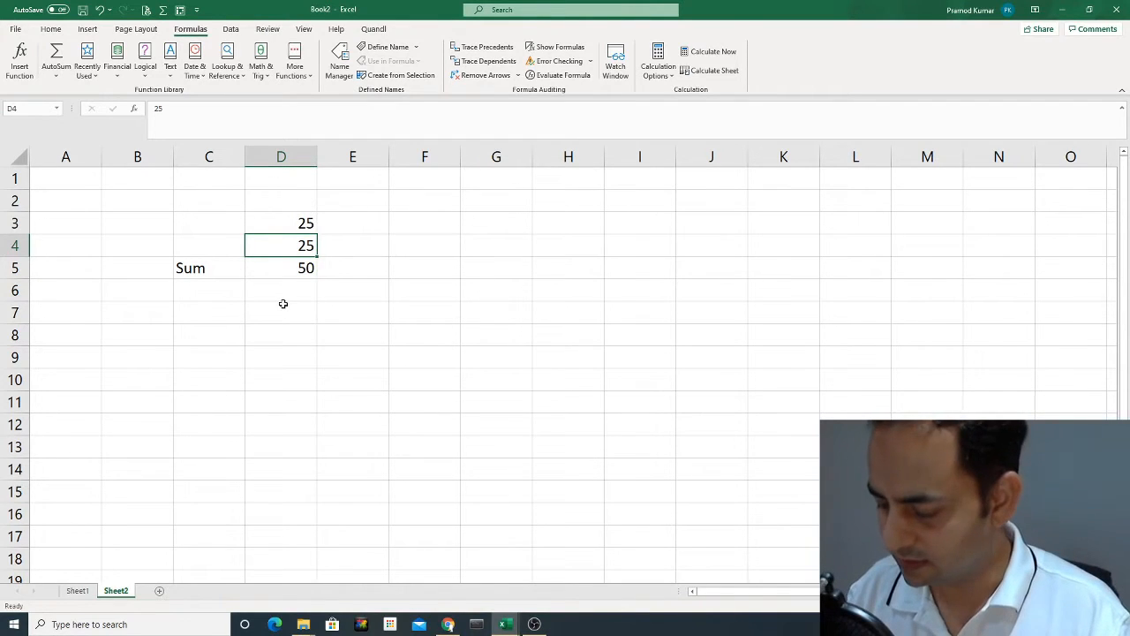
{"action": "type", "text": "5"}
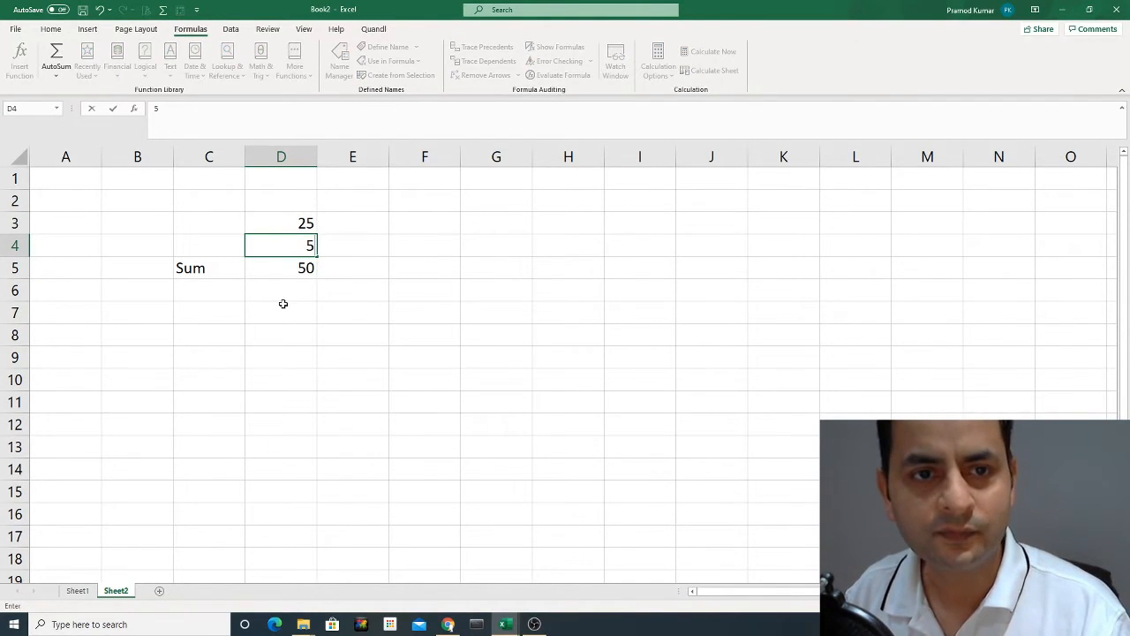
{"action": "key", "text": "Return"}
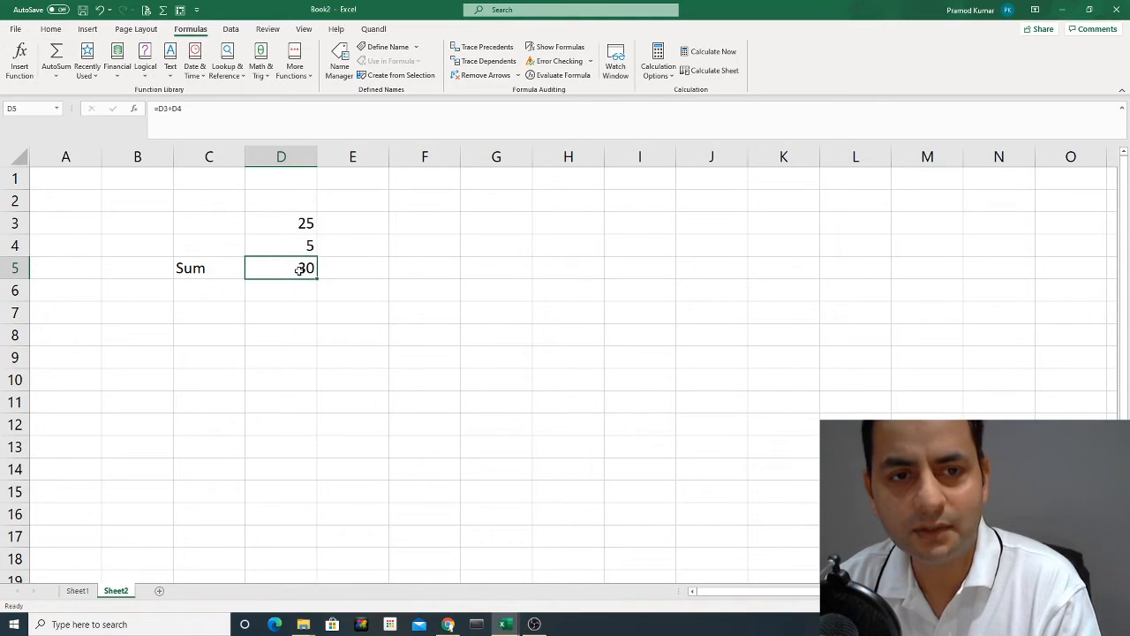
{"action": "double_click", "coordinate": [300, 269]}
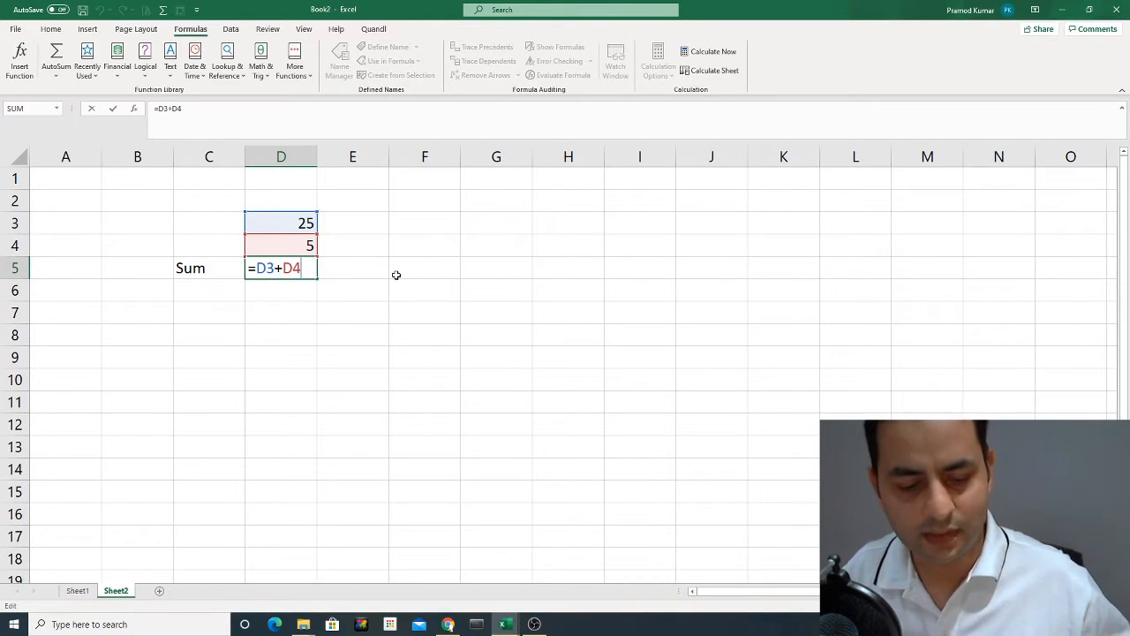
{"action": "key", "text": "ctrl+Return"}
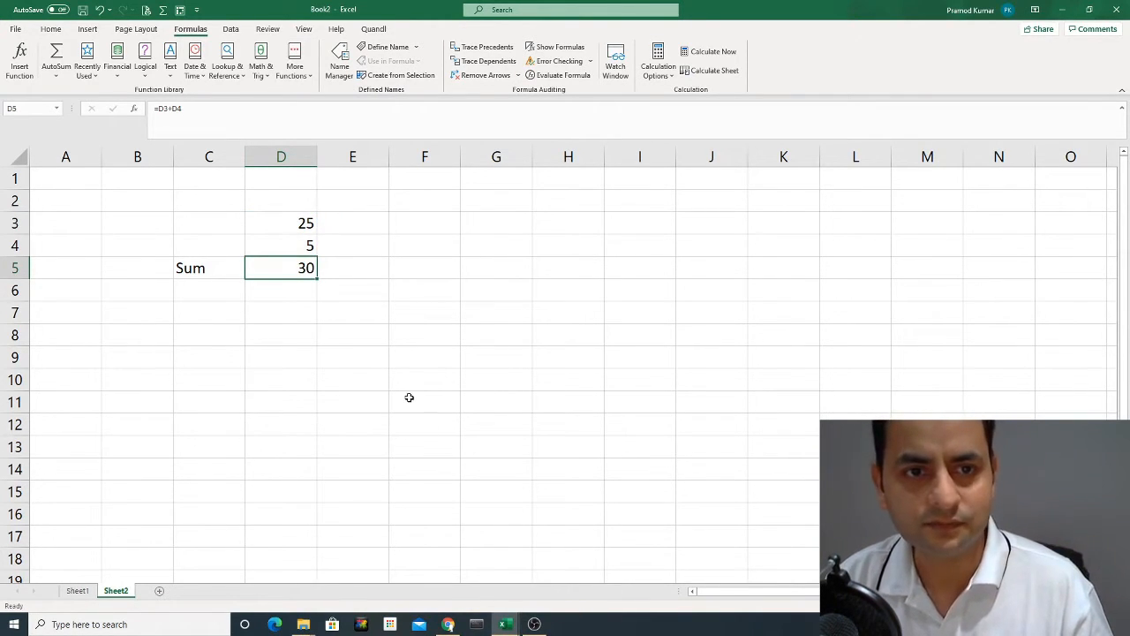
Label C7 "Minus" and enter a formula in D7 that subtracts D4 from D3 (=D3-D4).
{"action": "left_click", "coordinate": [216, 312]}
{"action": "type", "text": "Minus"}
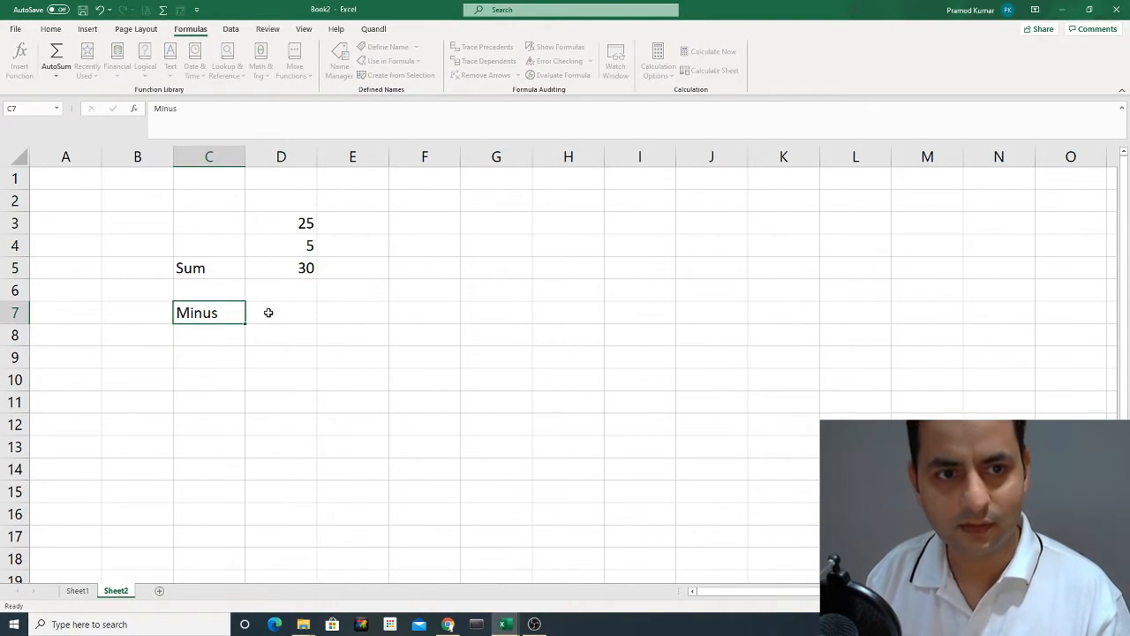
{"action": "key", "text": "Return"}
{"action": "left_click", "coordinate": [268, 312]}
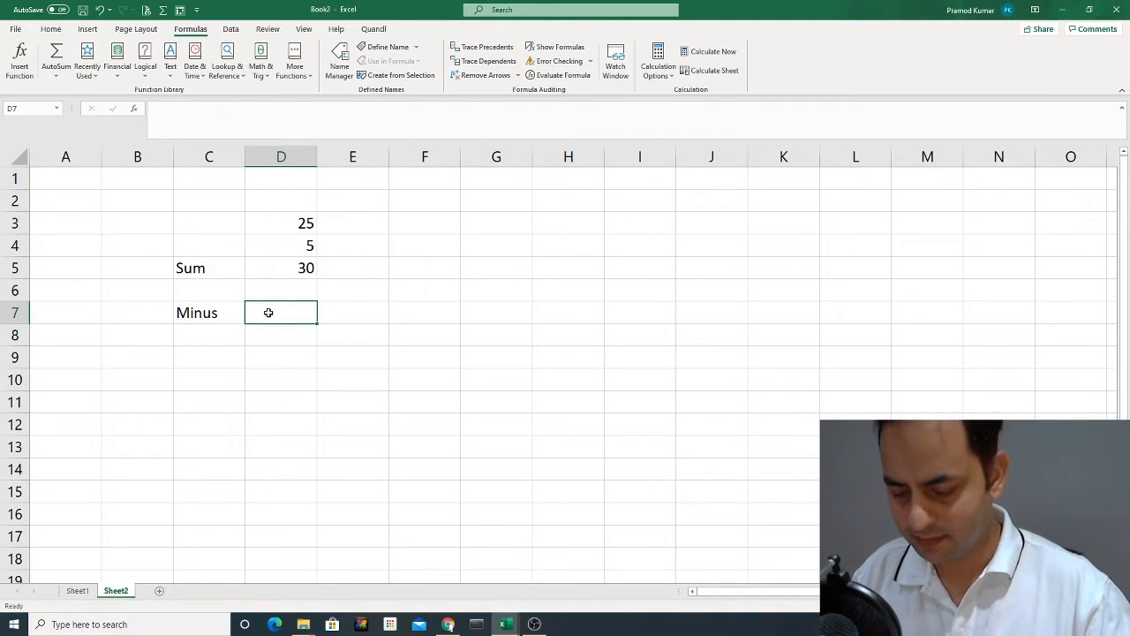
{"action": "type", "text": "="}
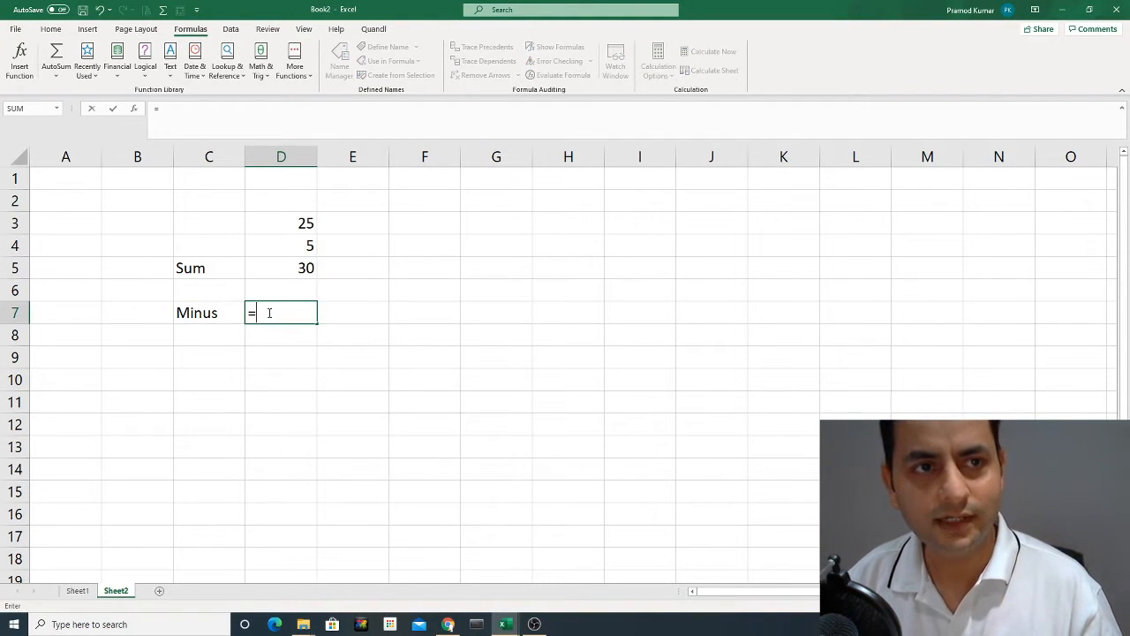
{"action": "left_click", "coordinate": [293, 227]}
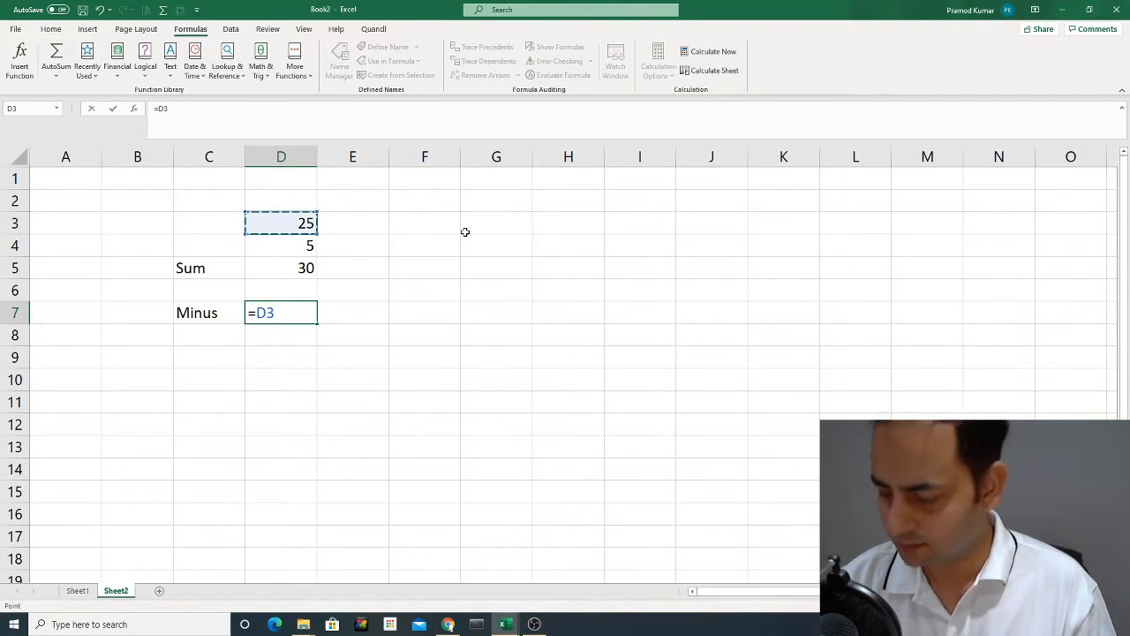
{"action": "type", "text": "-"}
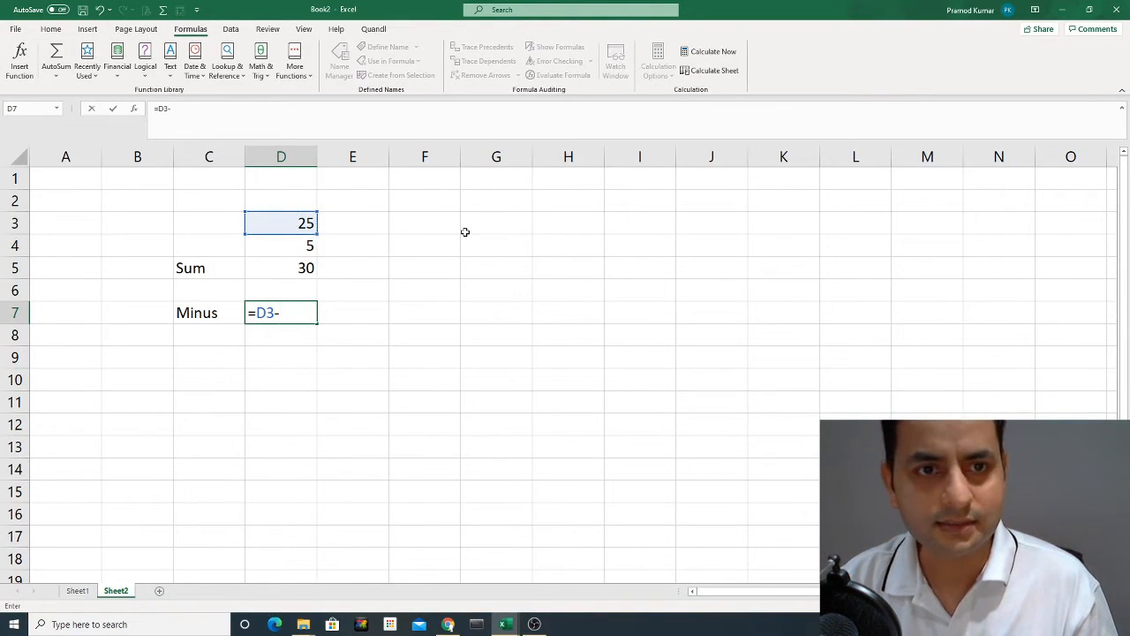
{"action": "left_click", "coordinate": [305, 247]}
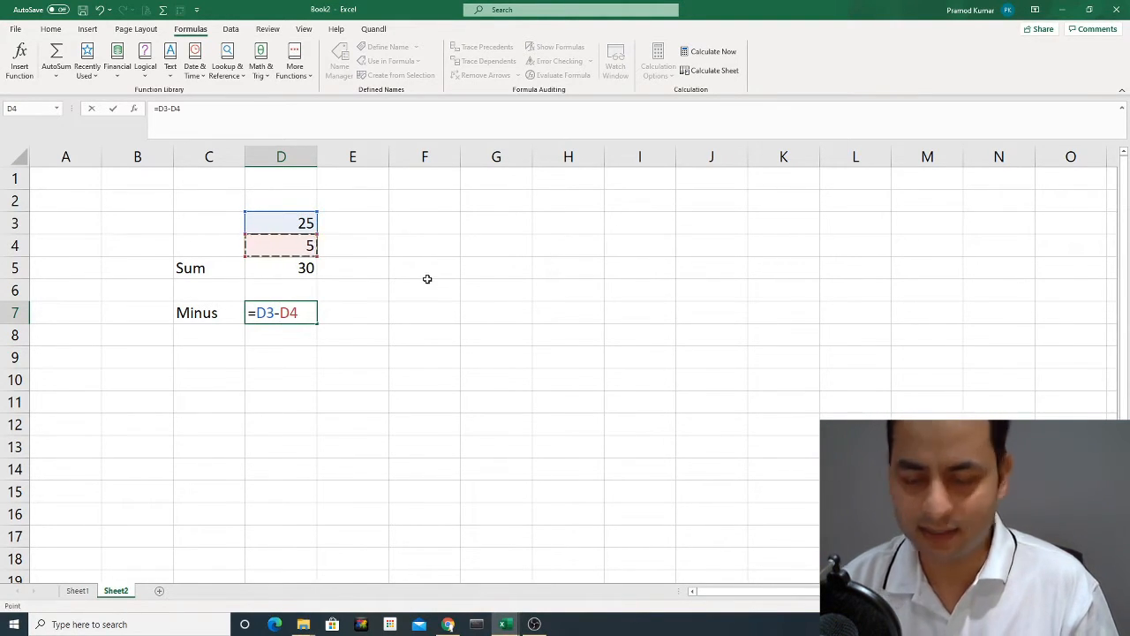
{"action": "key", "text": "Return"}
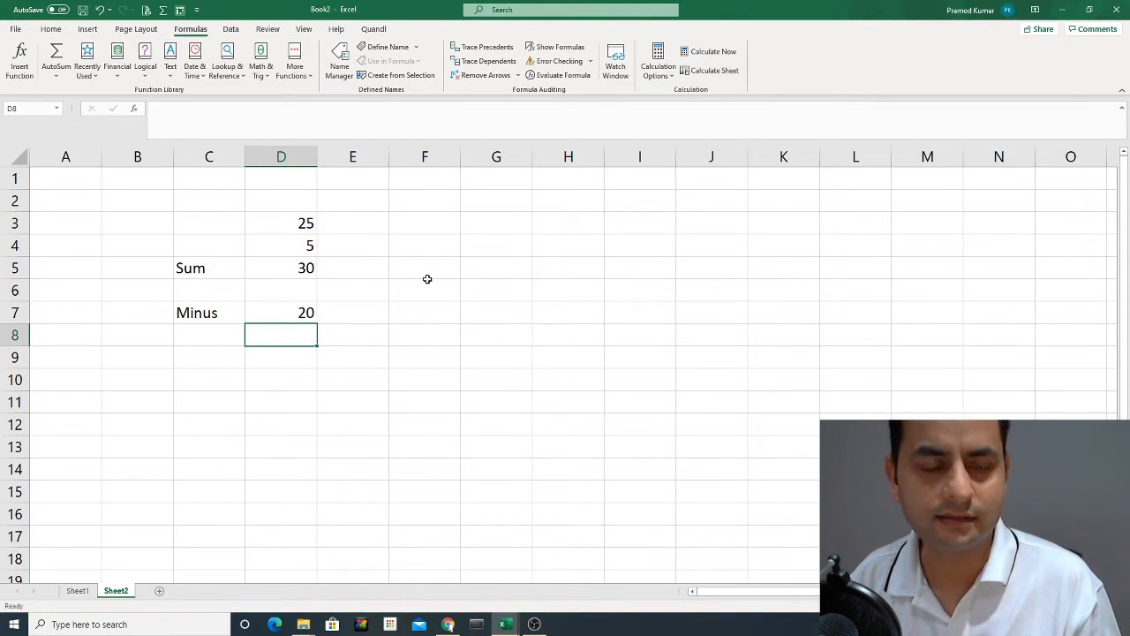
Label both numbers in D3 and D4 by entering "Input" in C3 and C4.
{"action": "key", "text": "Up"}
{"action": "key", "text": "Left"}
{"action": "key", "text": "Right"}
{"action": "key", "text": "Up"}
{"action": "key", "text": "Up"}
{"action": "key", "text": "Up"}
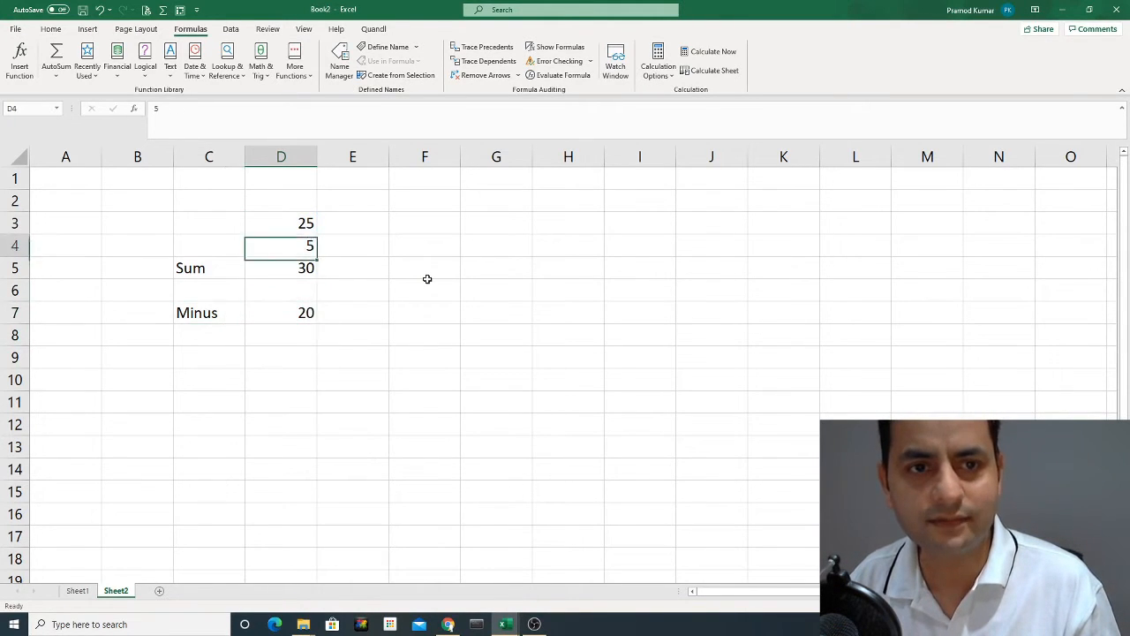
{"action": "key", "text": "Up"}
{"action": "key", "text": "Left"}
{"action": "type", "text": "Inp"}
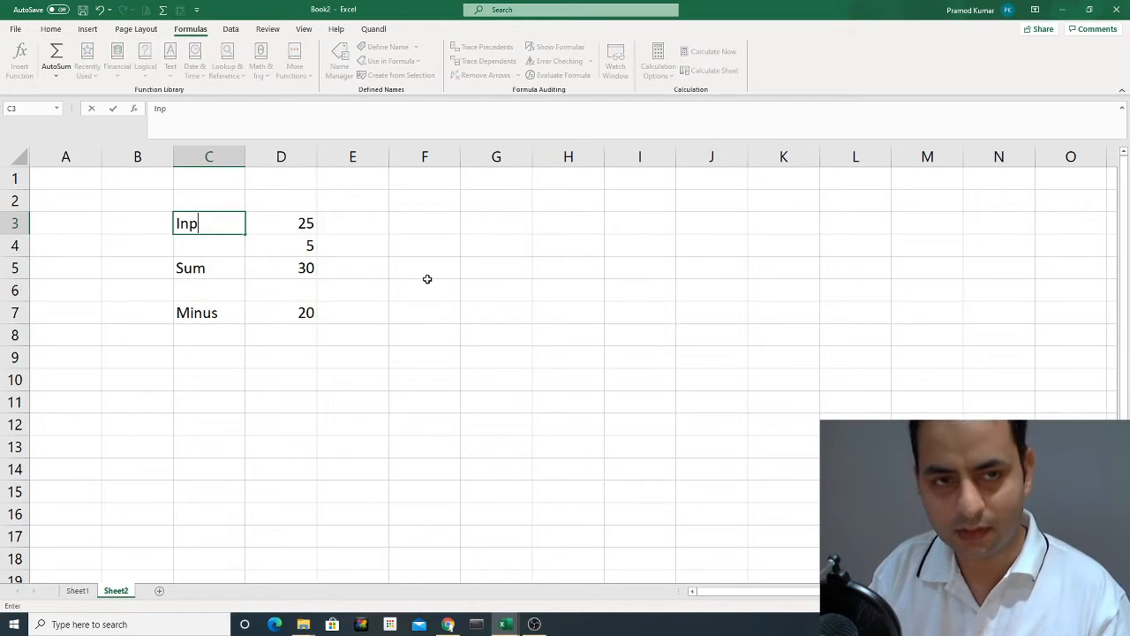
{"action": "type", "text": "ut"}
{"action": "key", "text": "Return"}
{"action": "key", "text": "Up"}
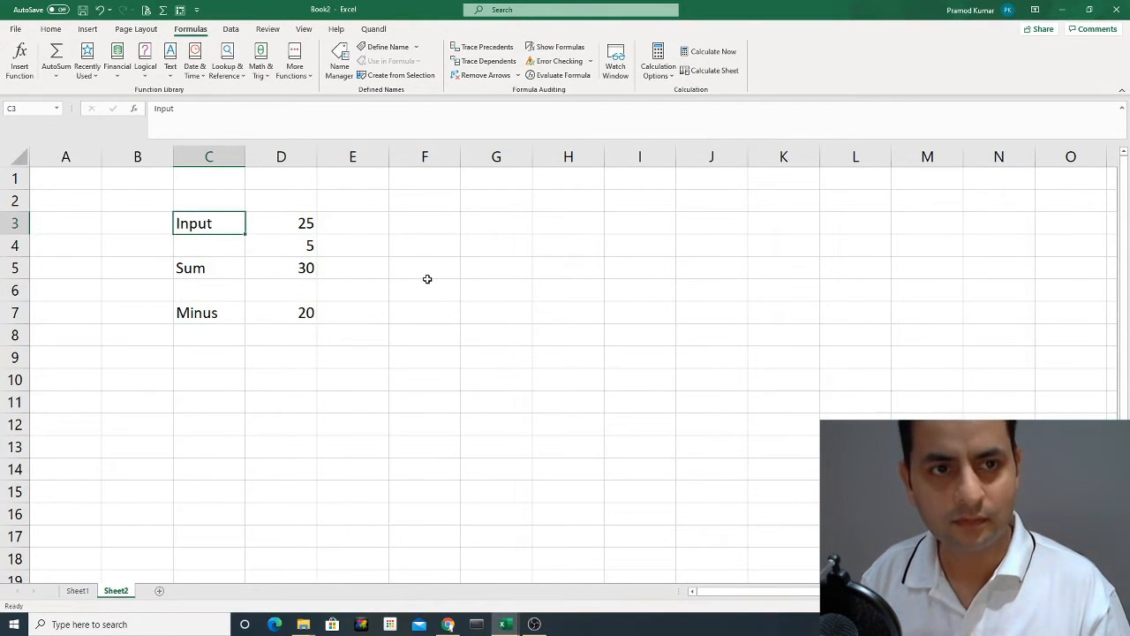
{"action": "key", "text": "Down"}
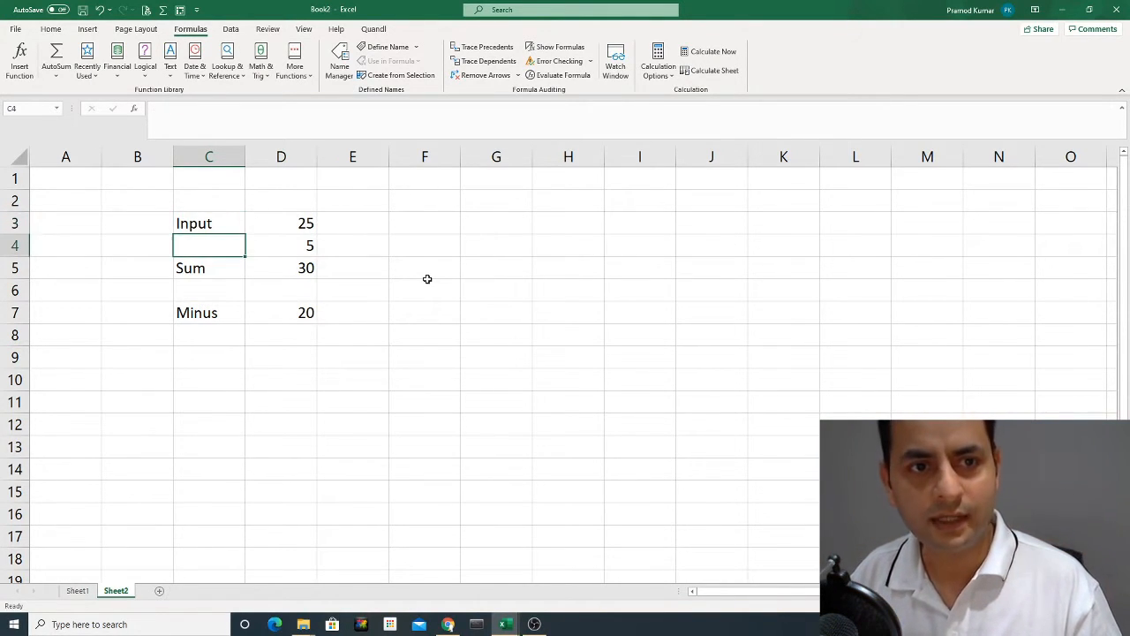
{"action": "type", "text": "Input"}
{"action": "key", "text": "Return"}
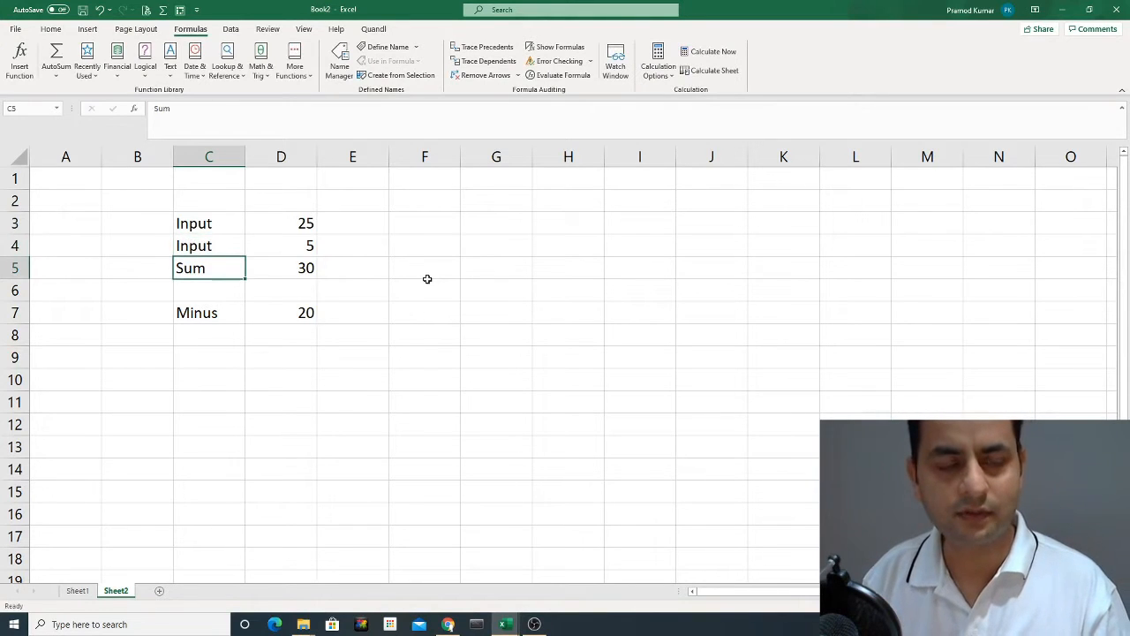
Rename the first number's label in C3 to "Input 1".
{"action": "key", "text": "Up"}
{"action": "key", "text": "Up"}
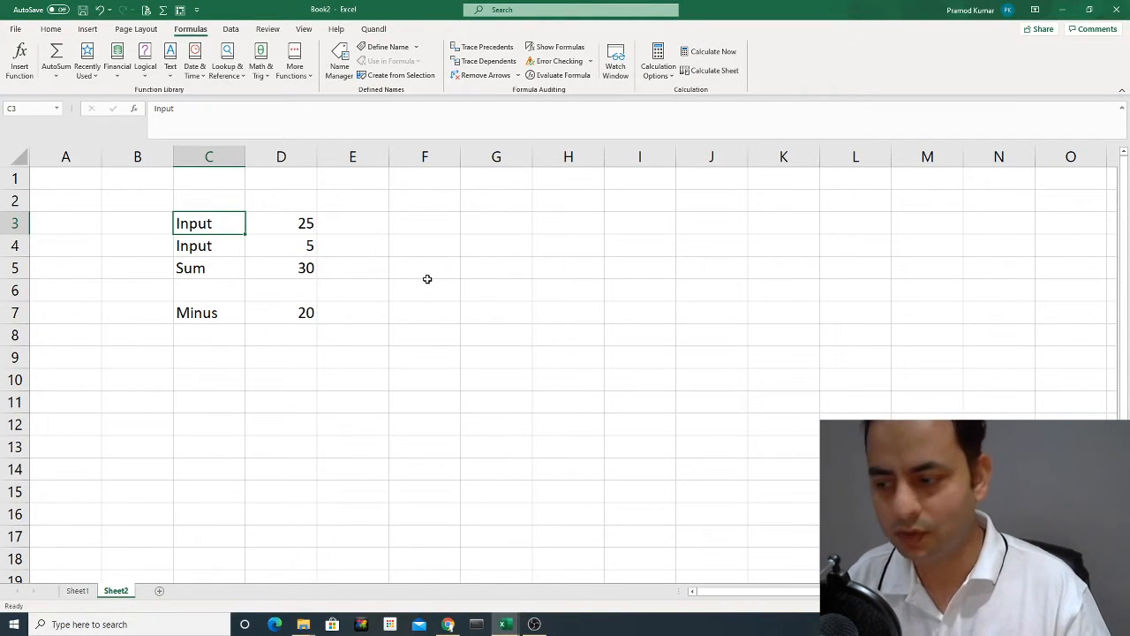
{"action": "double_click", "coordinate": [227, 223]}
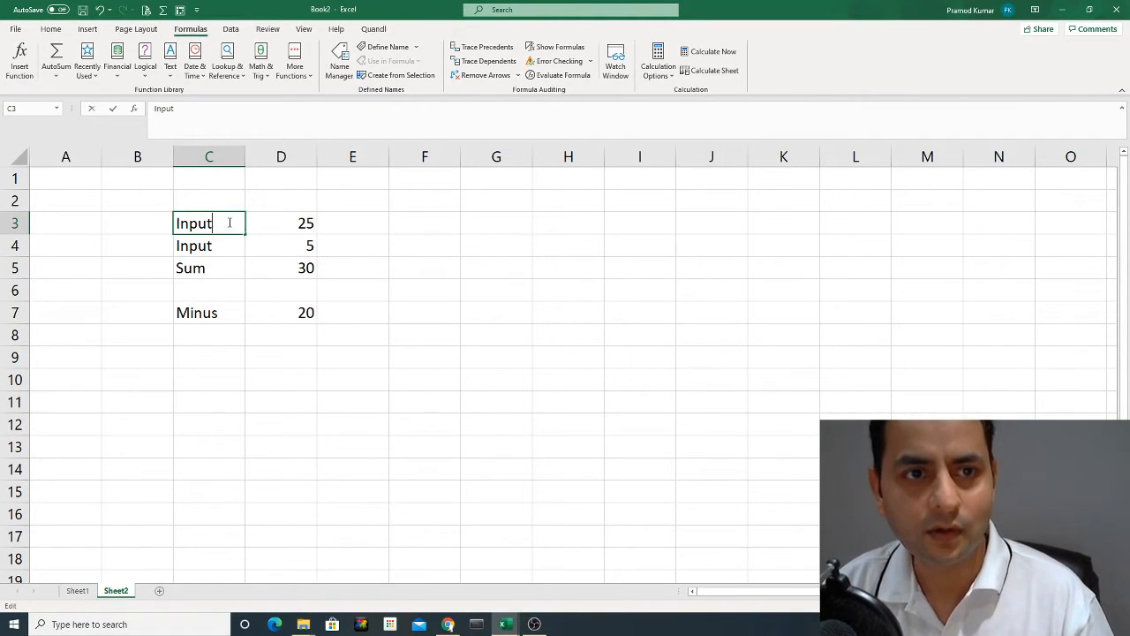
{"action": "key", "text": "Escape"}
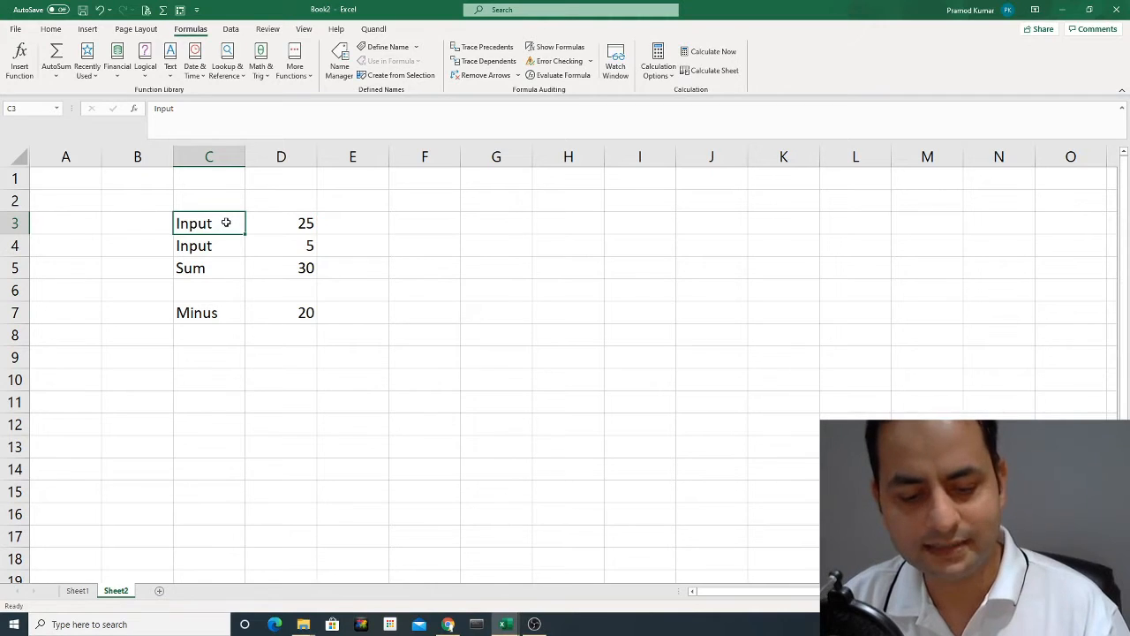
{"action": "double_click", "coordinate": [227, 223]}
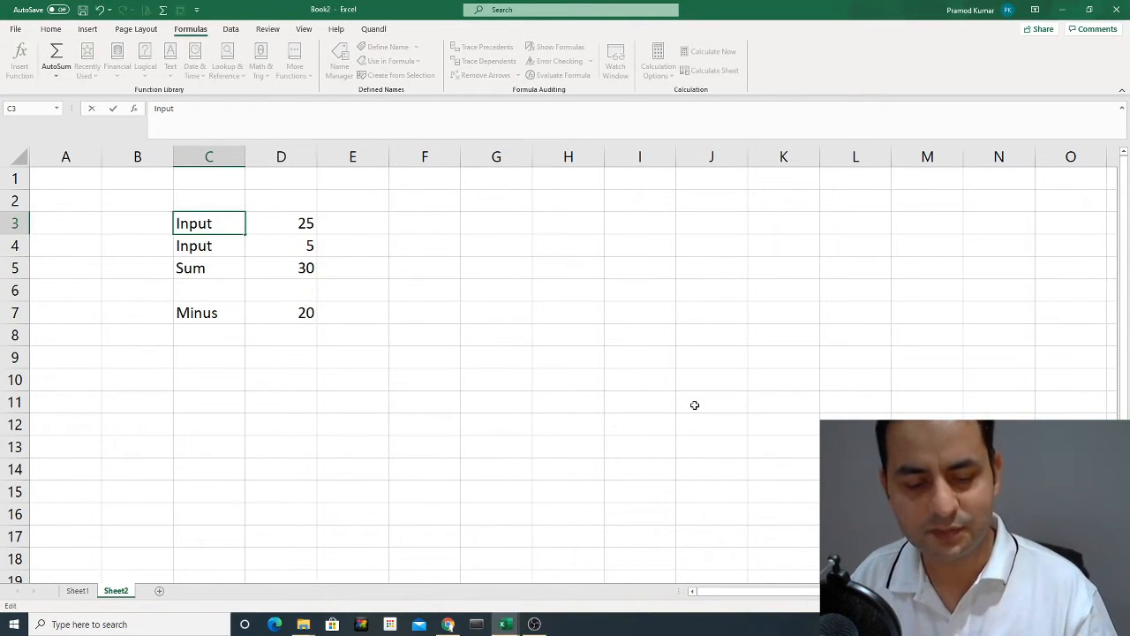
{"action": "type", "text": "1"}
{"action": "key", "text": "Return"}
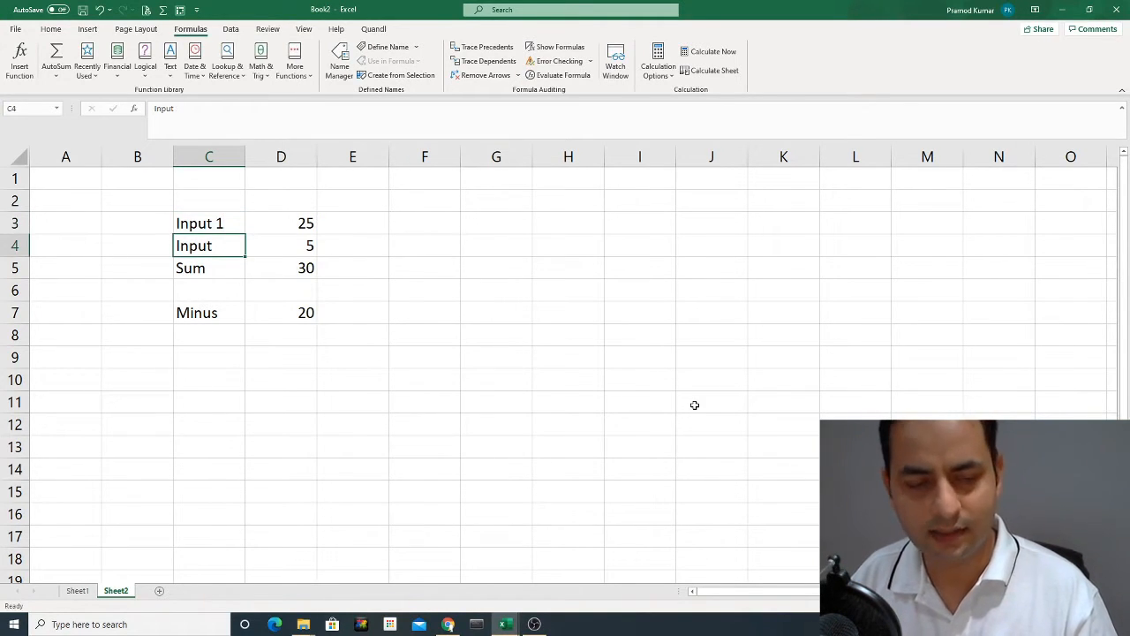
Rename the second number's label in C4 to "Input 2".
{"action": "key", "text": "F2"}
{"action": "type", "text": "1"}
{"action": "type", "text": "2"}
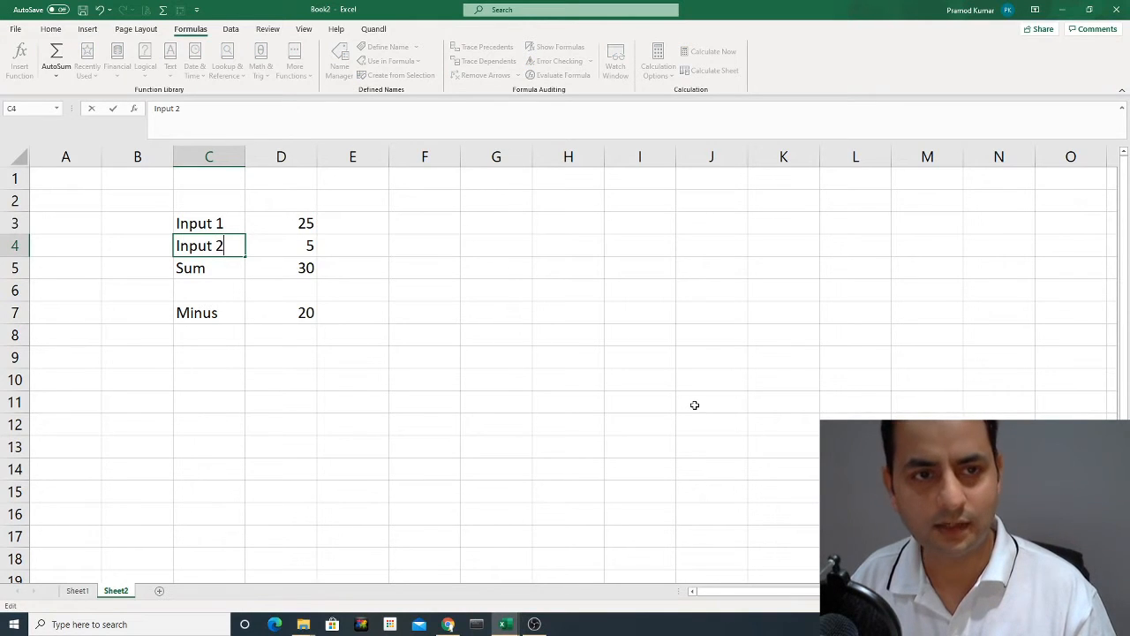
{"action": "key", "text": "Return"}
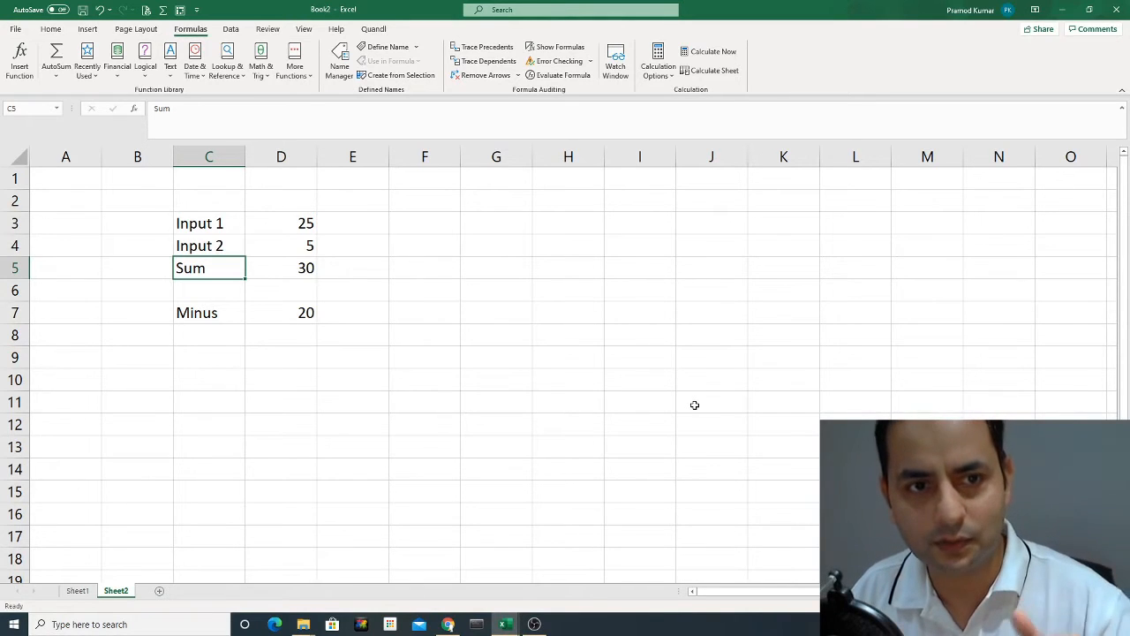
Add the label "Multiply" in C9, two rows below the Minus label.
{"action": "key", "text": "Down"}
{"action": "key", "text": "Down"}
{"action": "key", "text": "Down"}
{"action": "key", "text": "Down"}
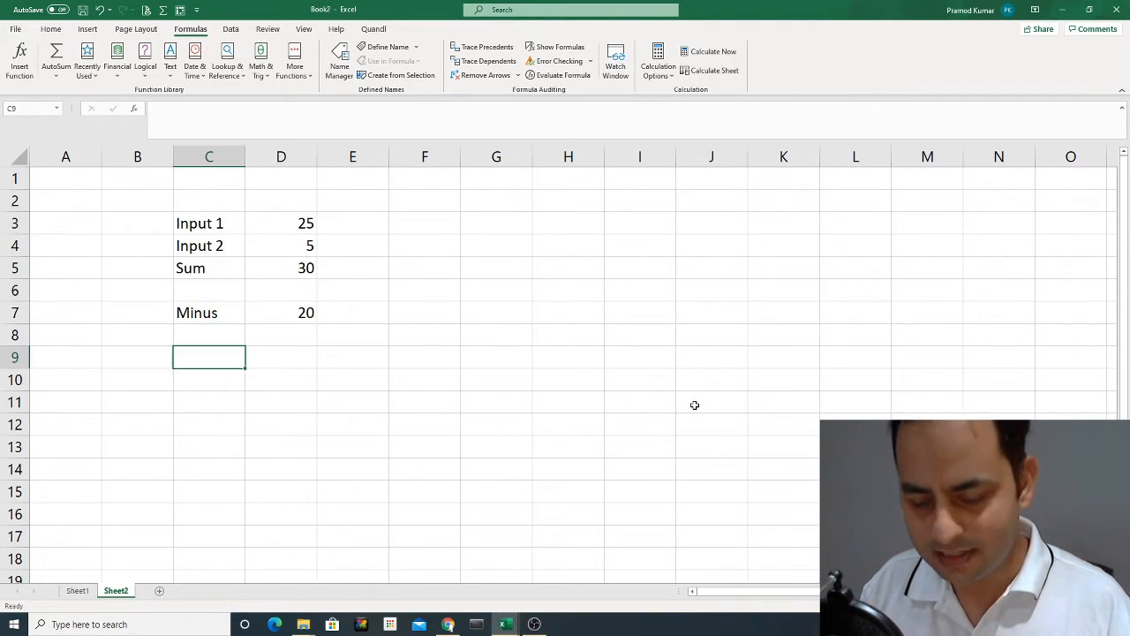
{"action": "type", "text": "Mu"}
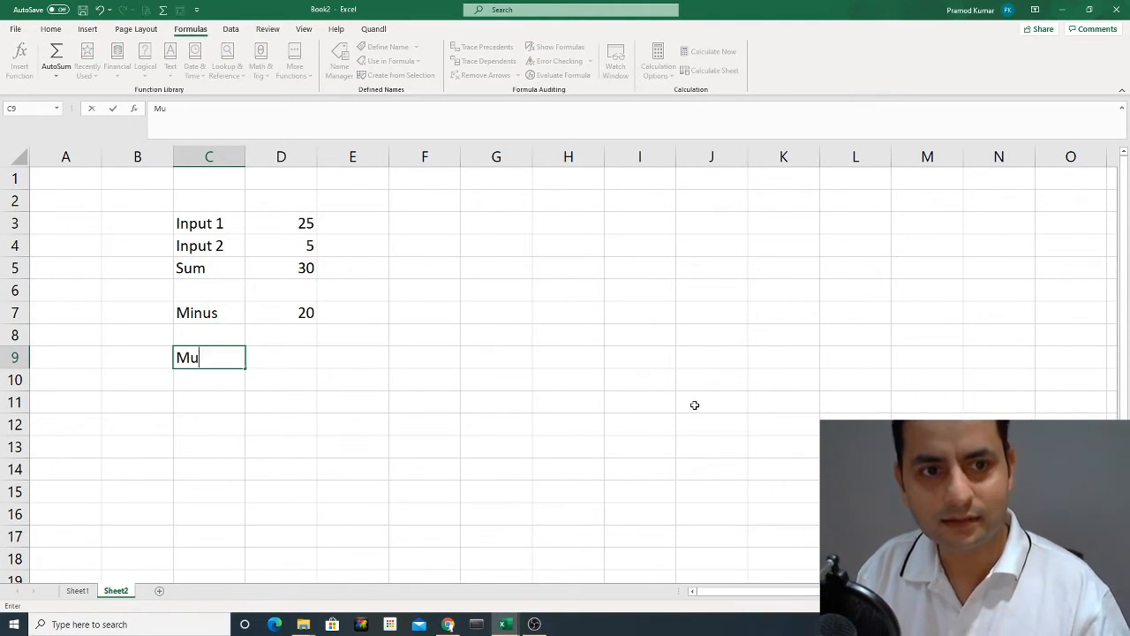
{"action": "type", "text": "ltiply"}
{"action": "key", "text": "Return"}
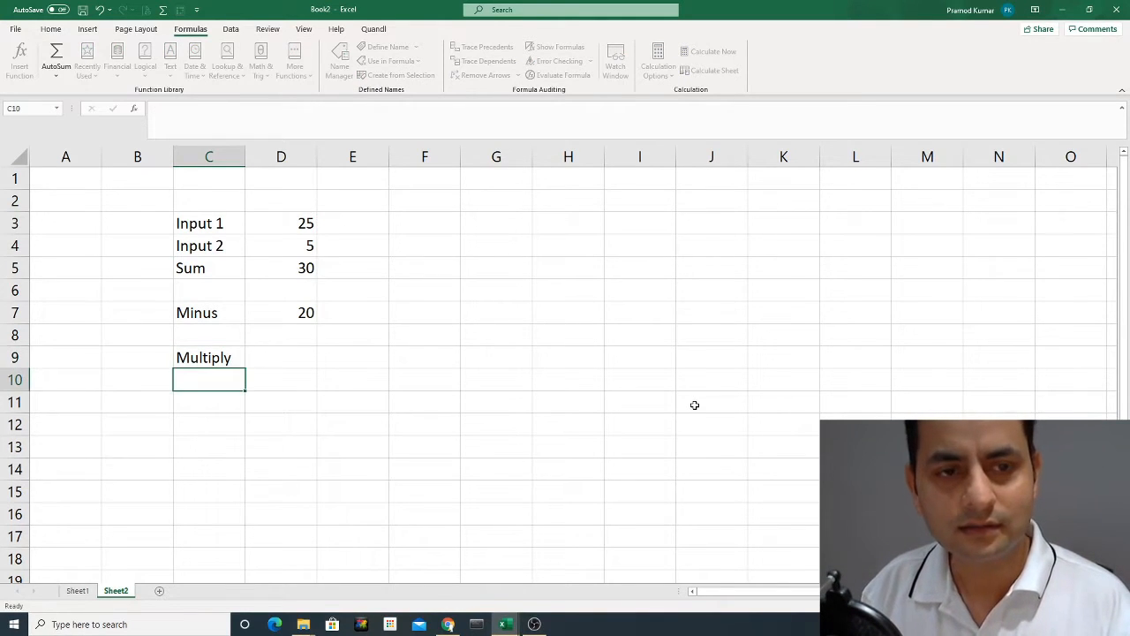
Enter a formula in D9 that multiplies Input 1 by Input 2 (=D3*D4).
{"action": "key", "text": "Up"}
{"action": "key", "text": "Right"}
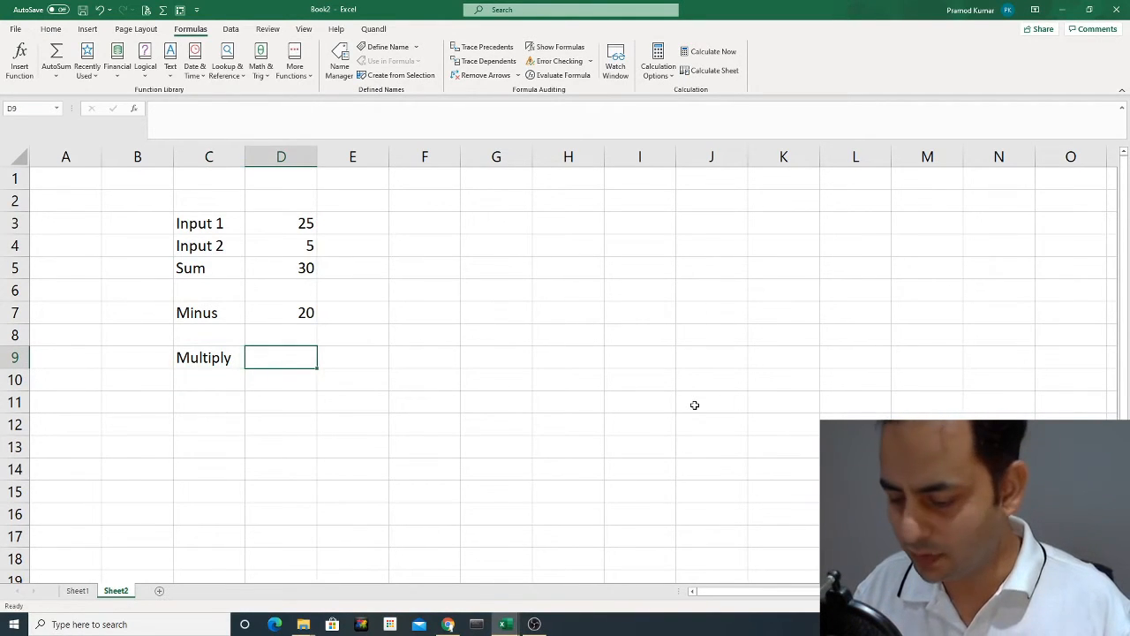
{"action": "type", "text": "="}
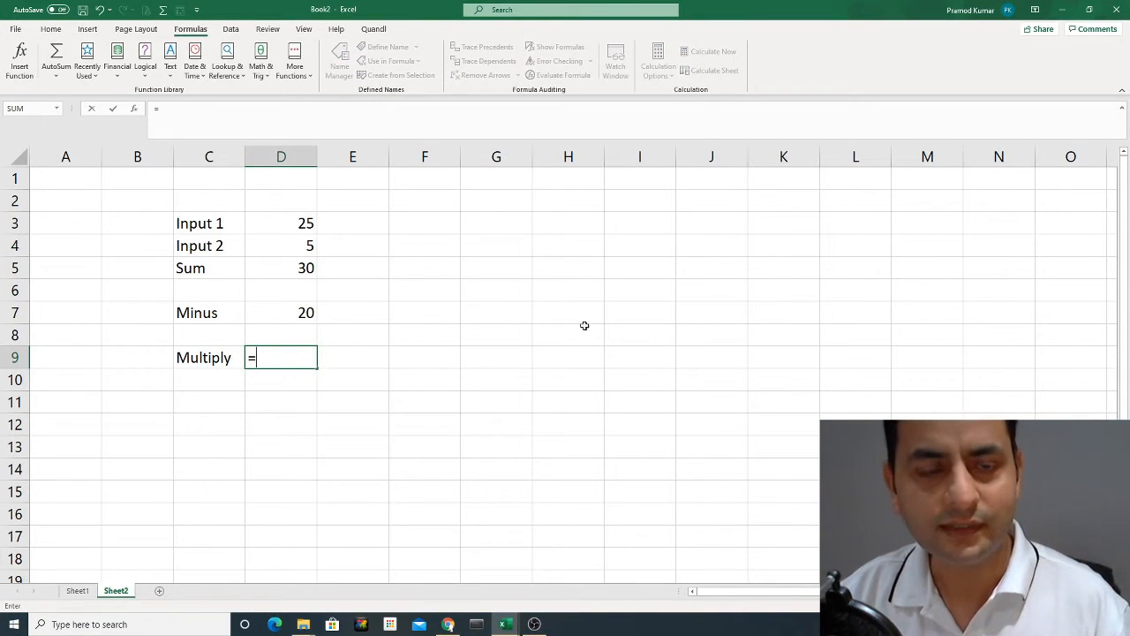
{"action": "left_click", "coordinate": [282, 225]}
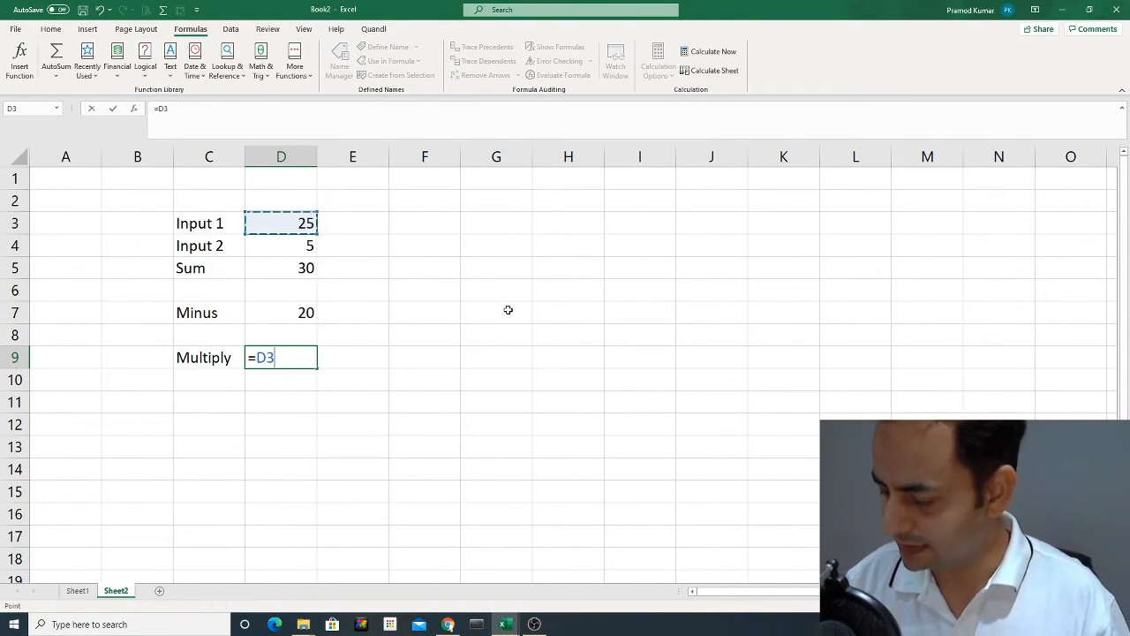
{"action": "type", "text": "*"}
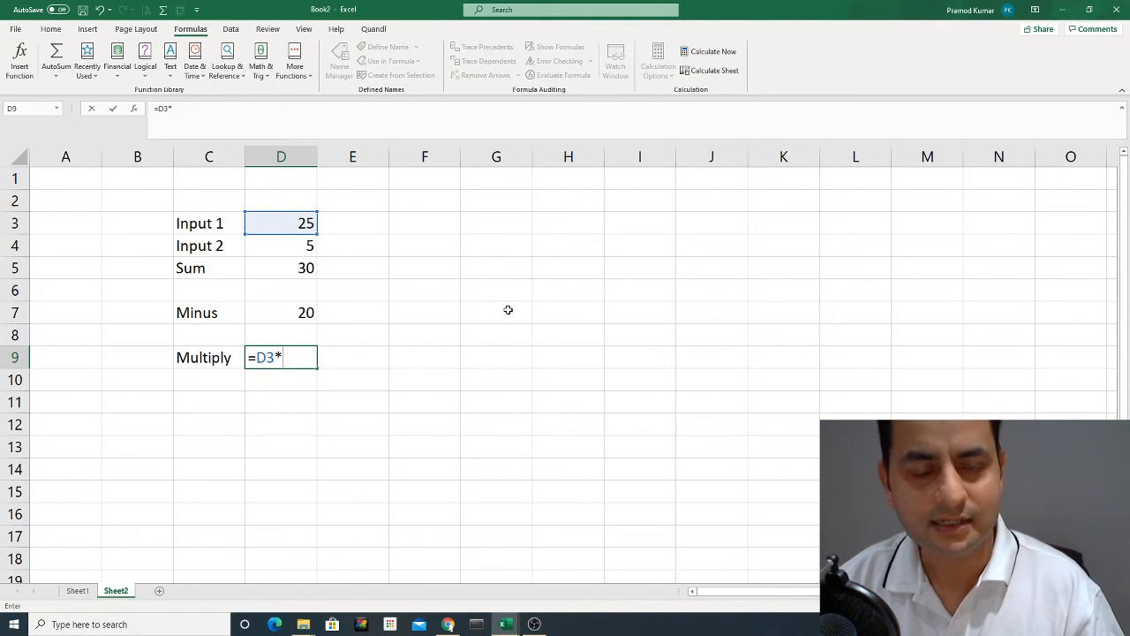
{"action": "left_click", "coordinate": [285, 245]}
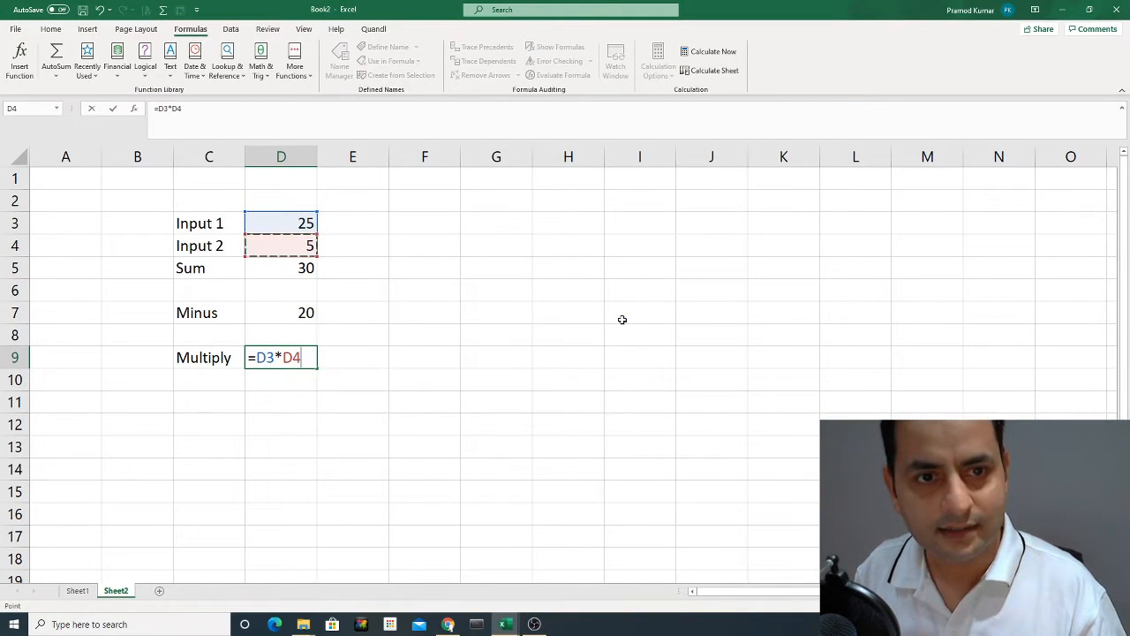
{"action": "key", "text": "Return"}
{"action": "key", "text": "Up"}
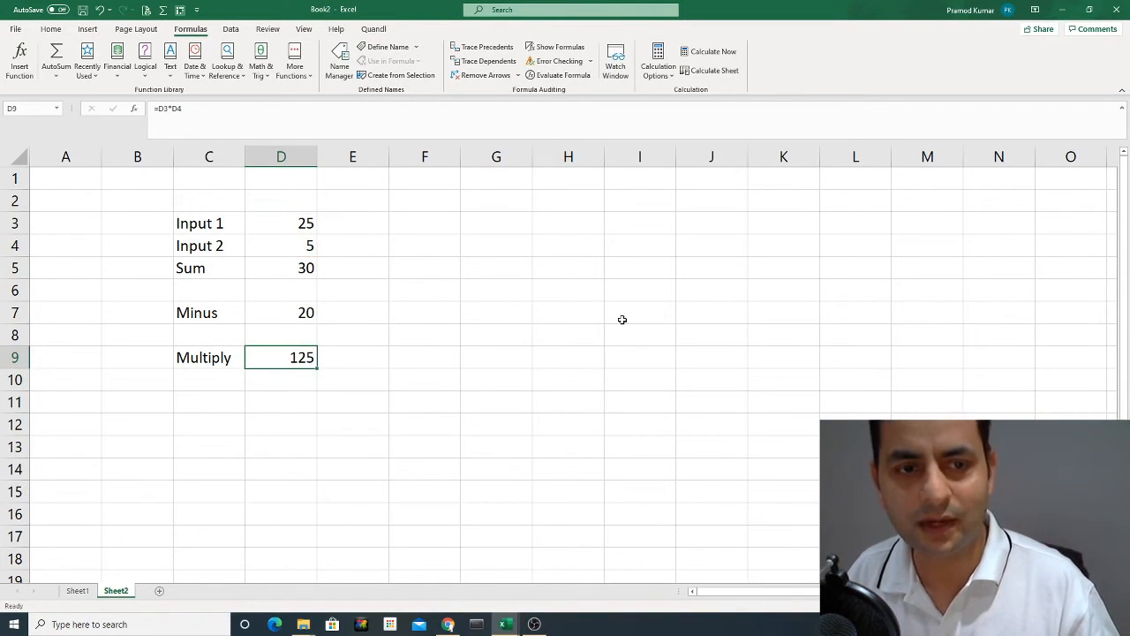
Add the label "Divide" in C11, two rows below the Multiply label.
{"action": "key", "text": "Down"}
{"action": "key", "text": "Down"}
{"action": "key", "text": "Left"}
{"action": "type", "text": "D"}
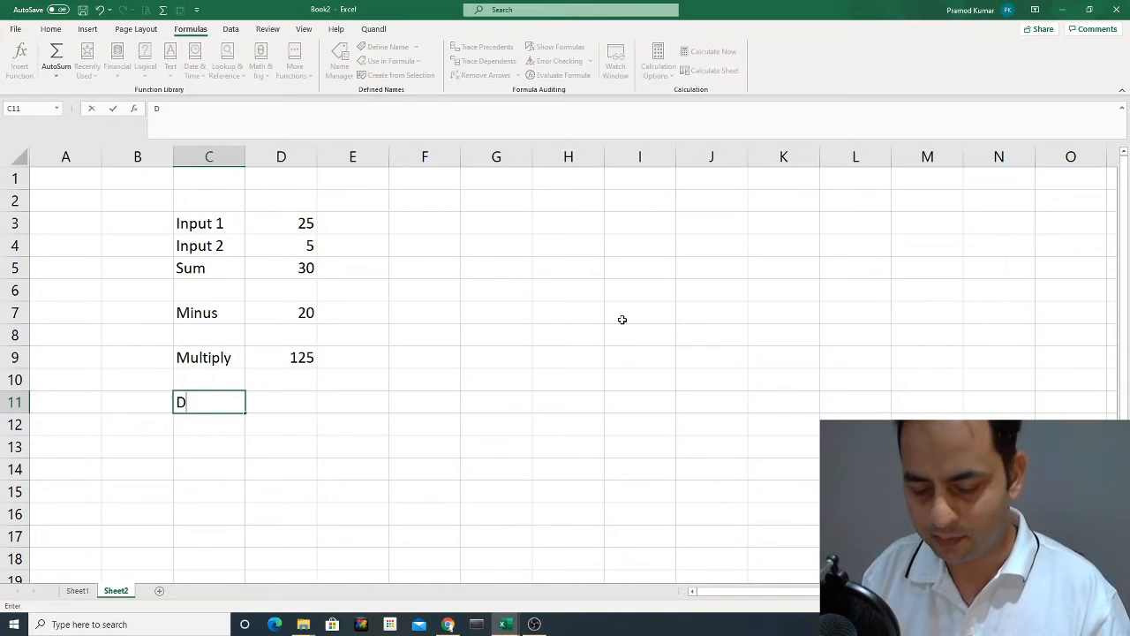
{"action": "type", "text": "ivide"}
{"action": "key", "text": "Return"}
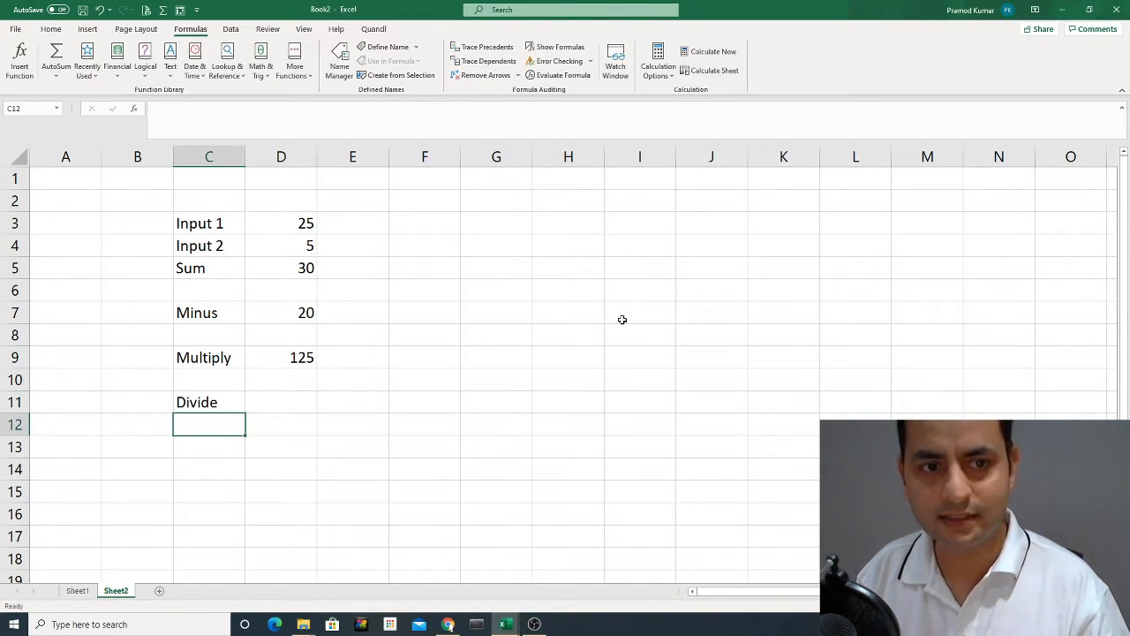
Enter a formula in D11 that divides Input 1 by Input 2 (=D3/D4).
{"action": "key", "text": "Up"}
{"action": "key", "text": "Right"}
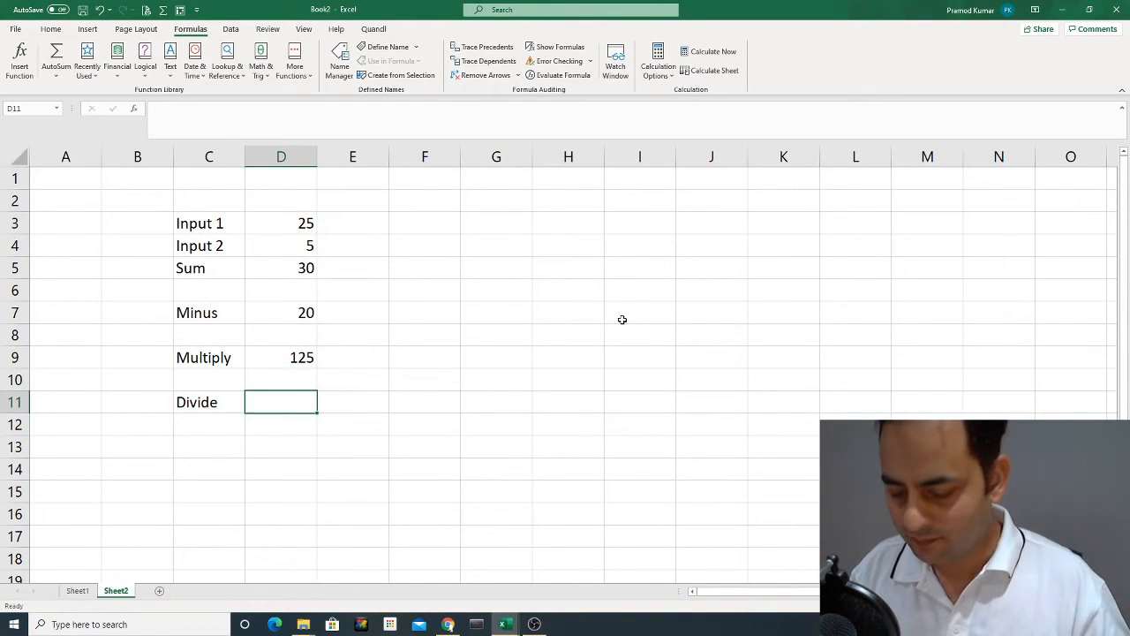
{"action": "type", "text": "="}
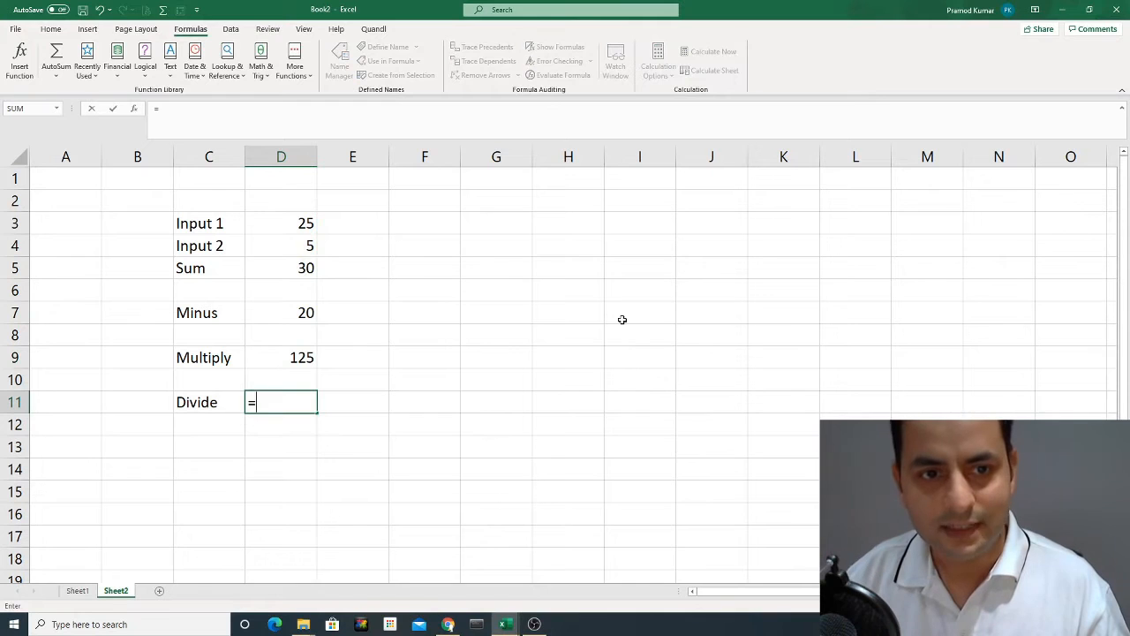
{"action": "left_click", "coordinate": [307, 228]}
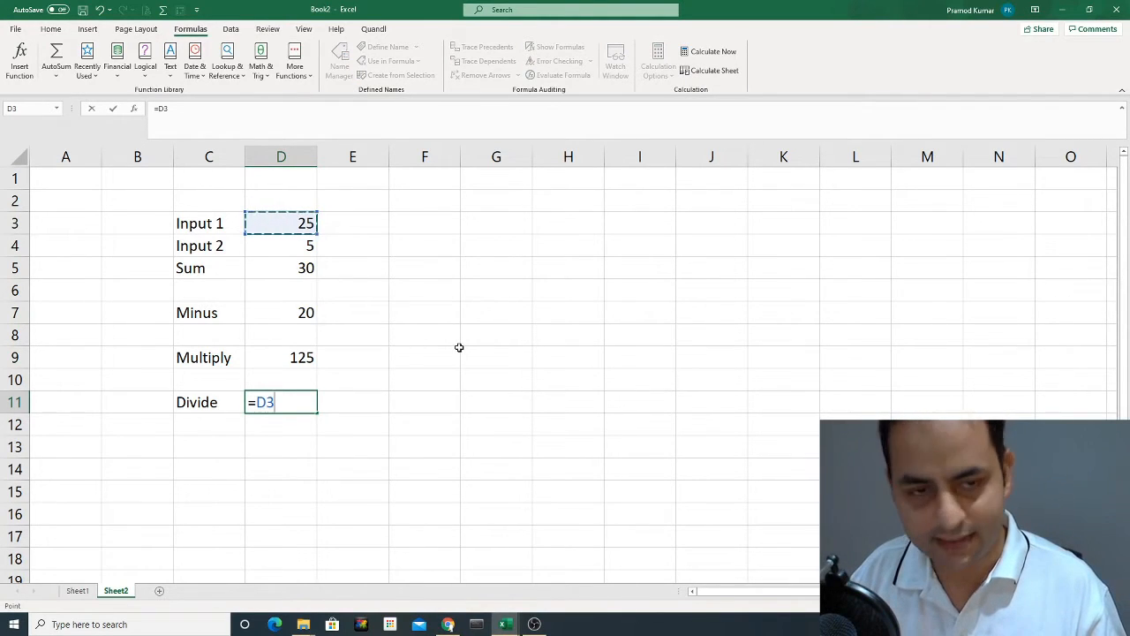
{"action": "type", "text": "/"}
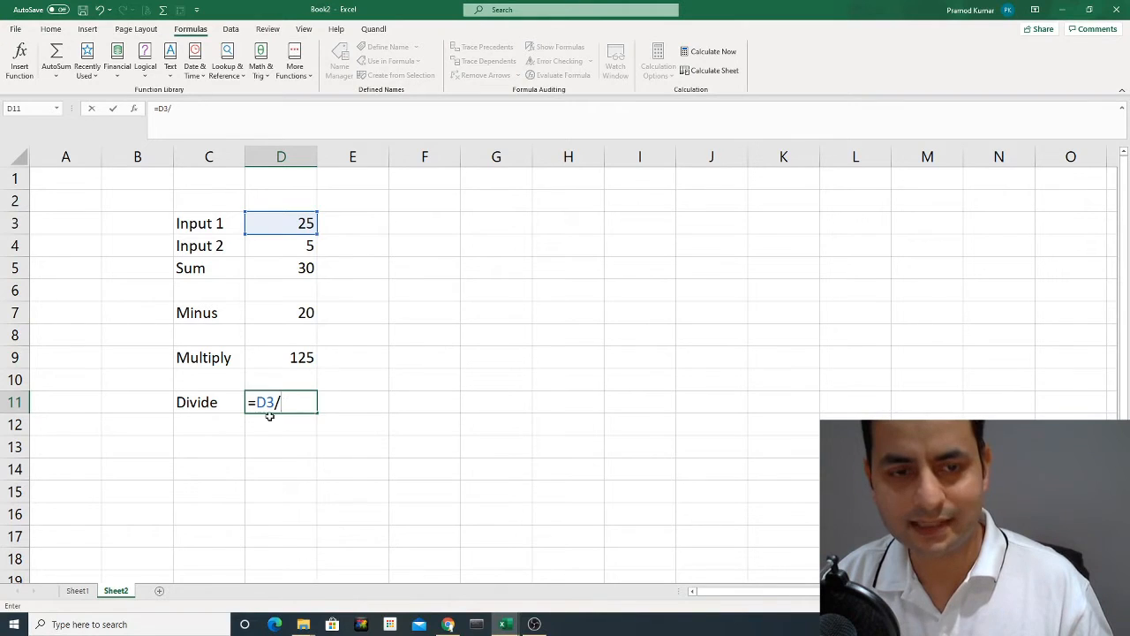
{"action": "left_click", "coordinate": [301, 245]}
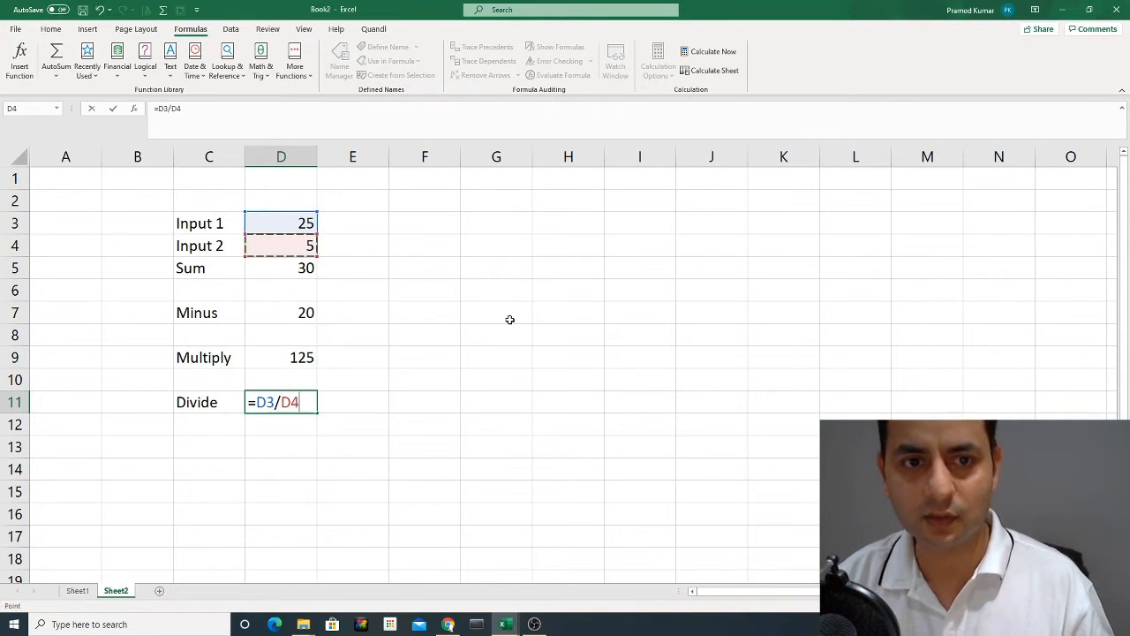
{"action": "key", "text": "Return"}
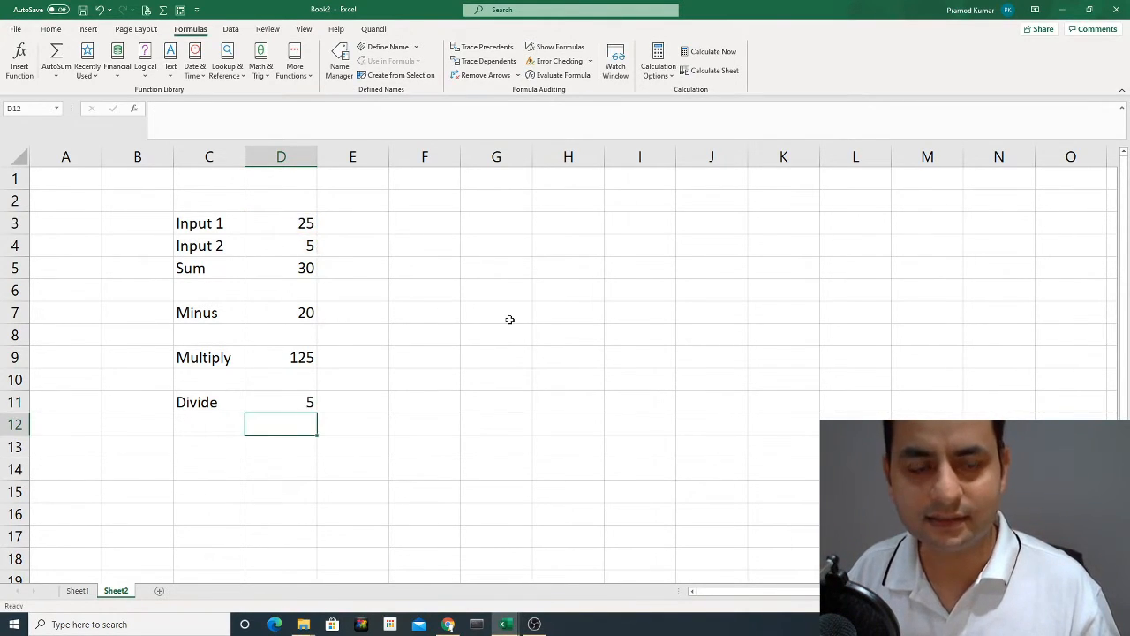
{"action": "key", "text": "Up"}
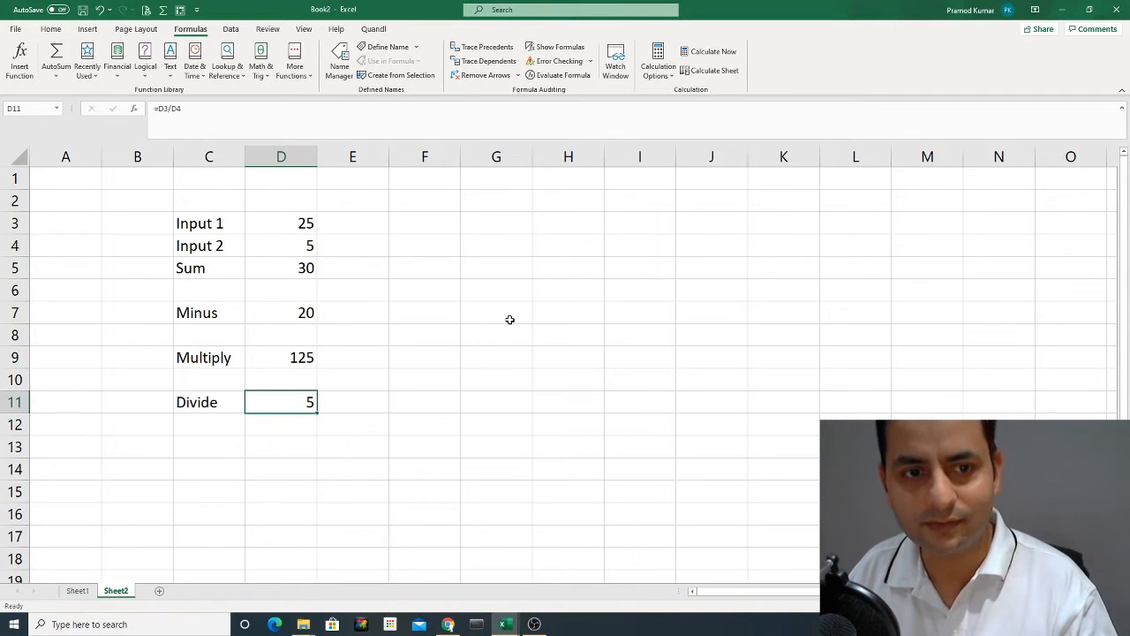
Change the input values to 50 in D3 and 10 in D4 so that all four formulas recalculate.
{"action": "key", "text": "Up"}
{"action": "key", "text": "Up"}
{"action": "key", "text": "Up"}
{"action": "key", "text": "Up"}
{"action": "key", "text": "Up"}
{"action": "key", "text": "Up"}
{"action": "key", "text": "Up"}
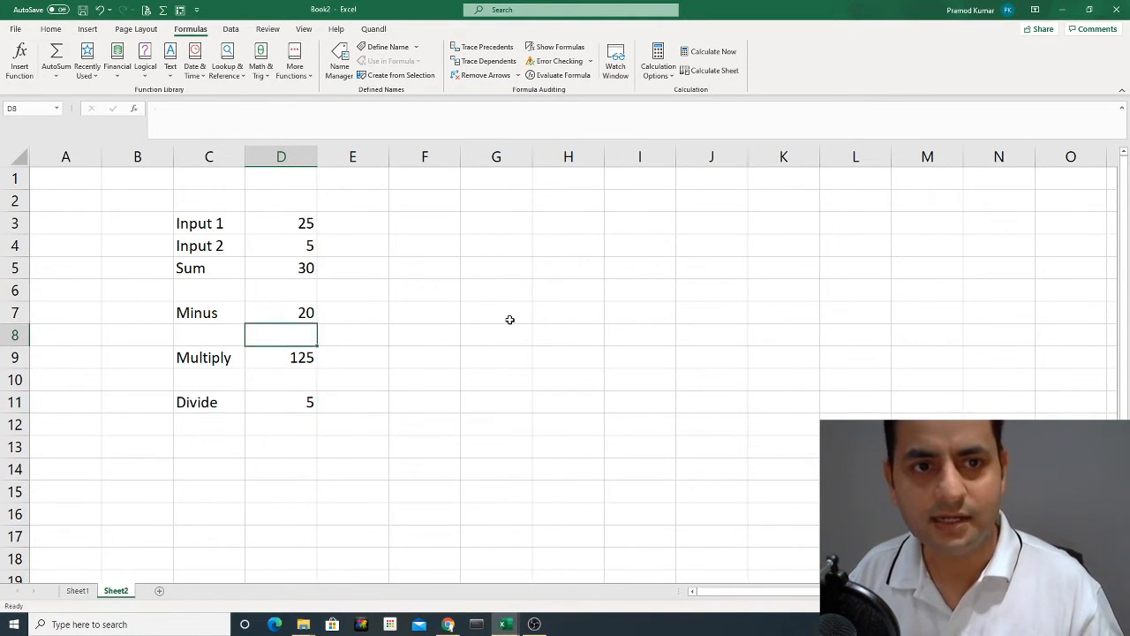
{"action": "key", "text": "Up"}
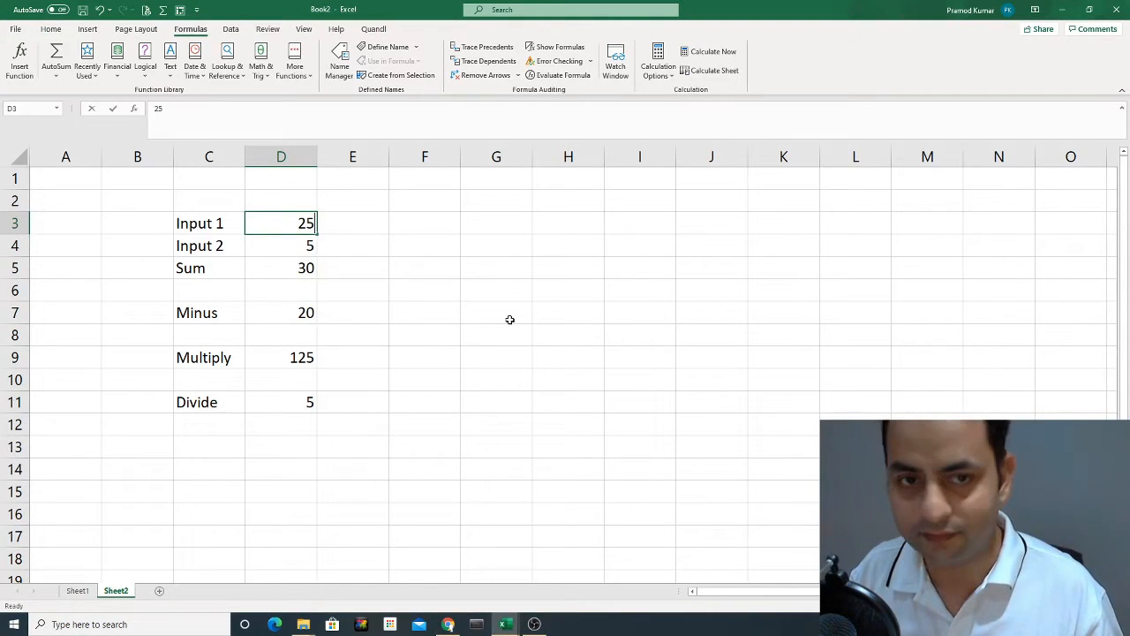
{"action": "type", "text": "50"}
{"action": "key", "text": "Return"}
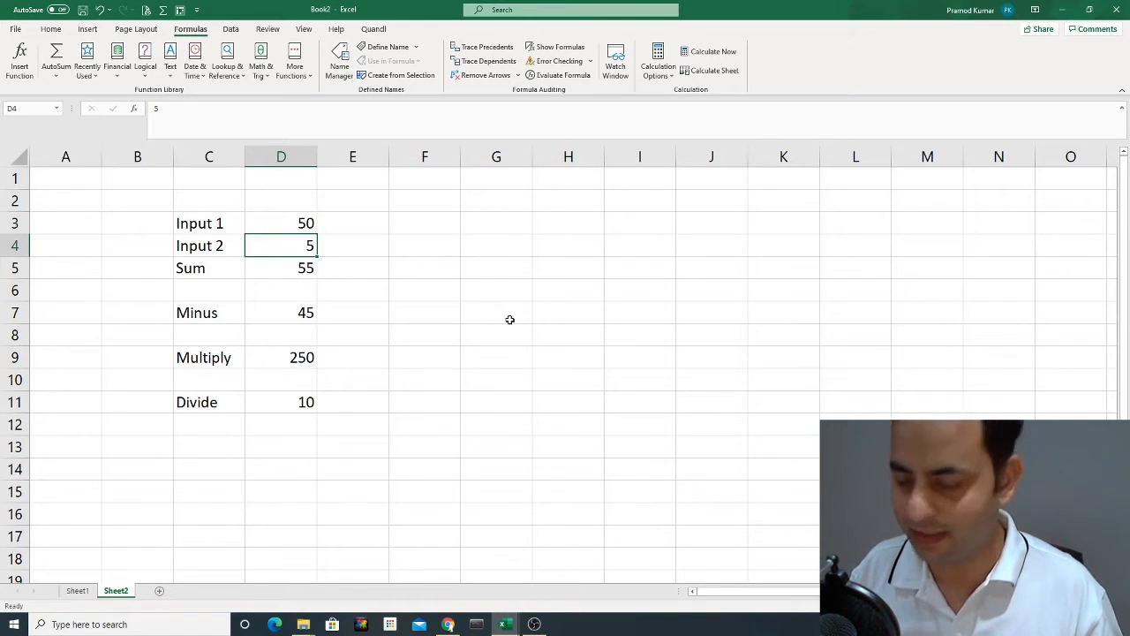
{"action": "type", "text": "10"}
{"action": "key", "text": "Return"}
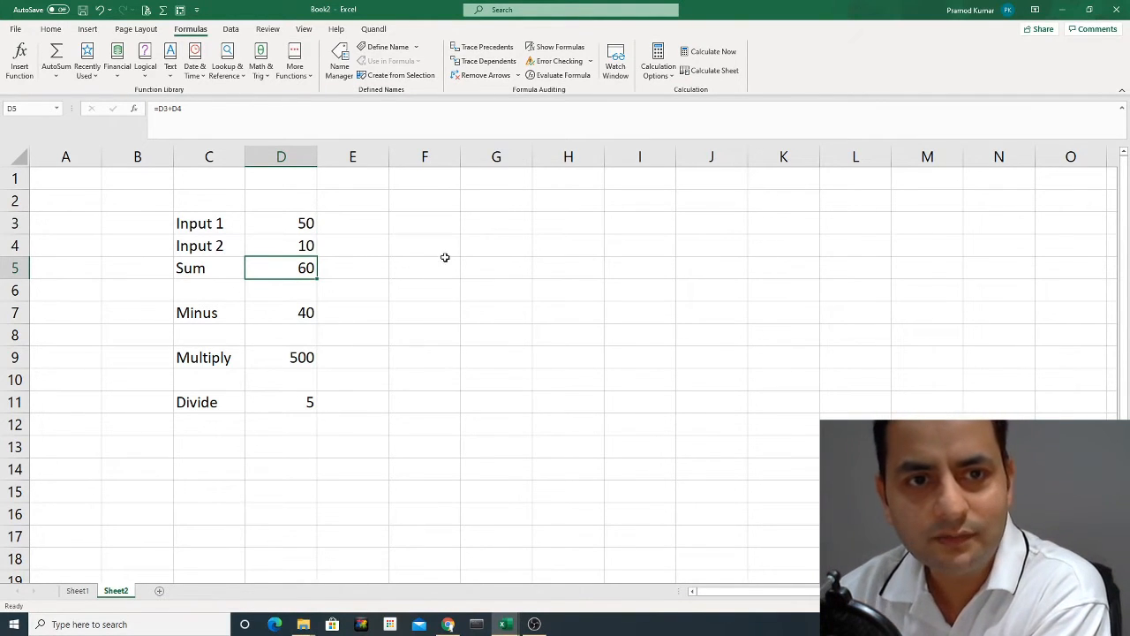
Select the two input cells D3:D4 to review the values the formulas refer to.
{"action": "left_click", "coordinate": [303, 227]}
{"action": "left_click", "coordinate": [301, 246]}
{"action": "left_click_drag", "start_coordinate": [303, 223], "coordinate": [301, 245]}
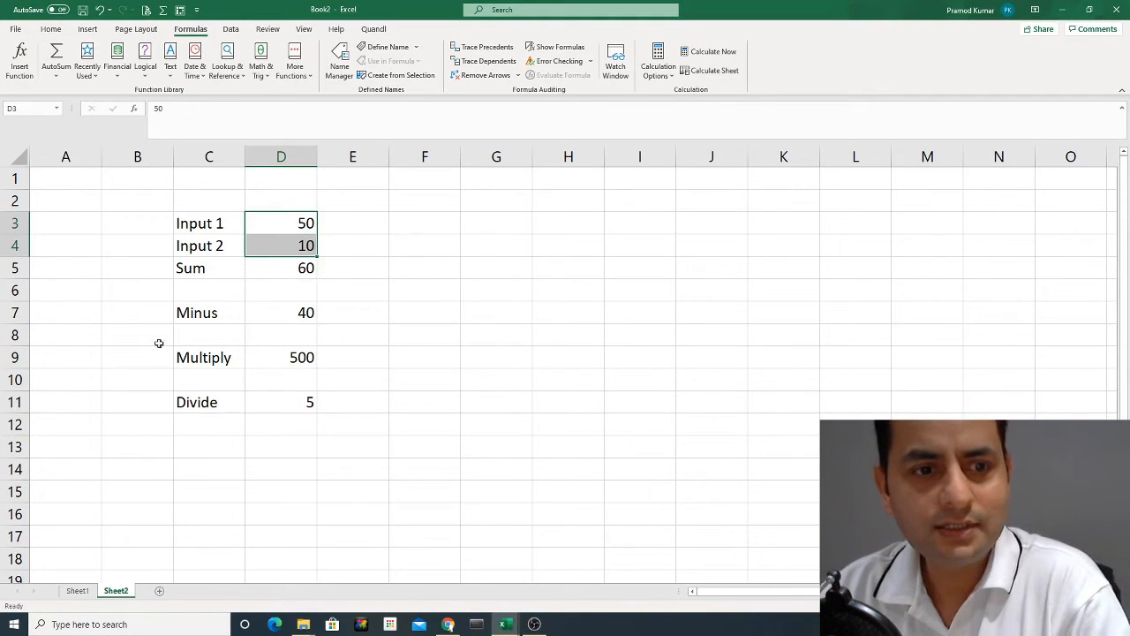
Switch to Sheet1 and select the employee salary table A1:C6 to review its data.
{"action": "left_click", "coordinate": [77, 590]}
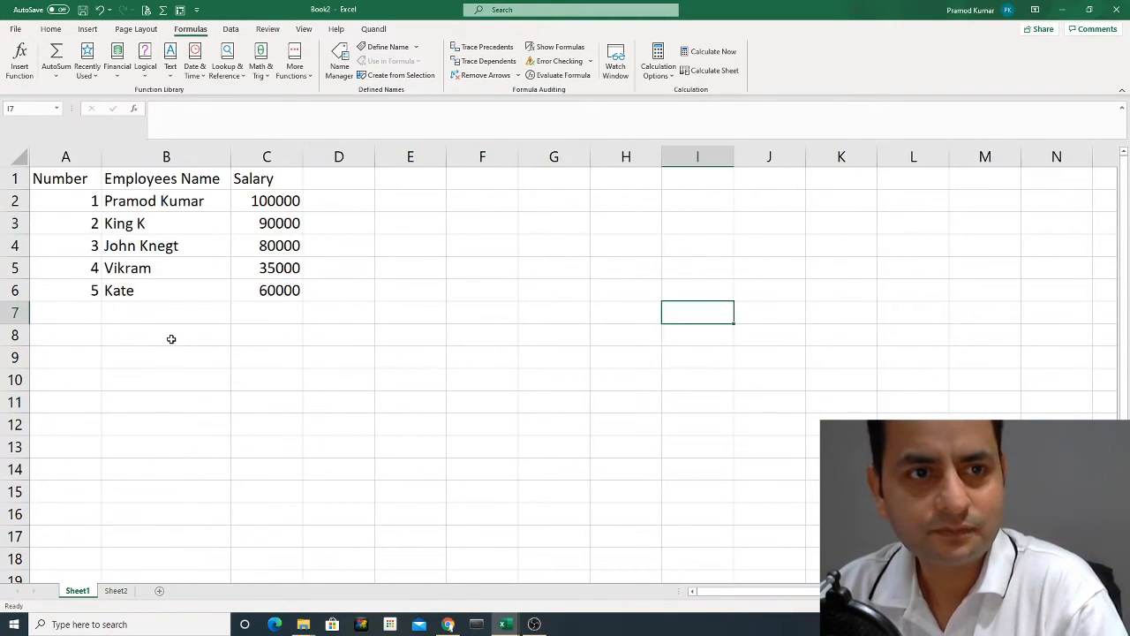
{"action": "left_click_drag", "start_coordinate": [75, 180], "coordinate": [279, 290]}
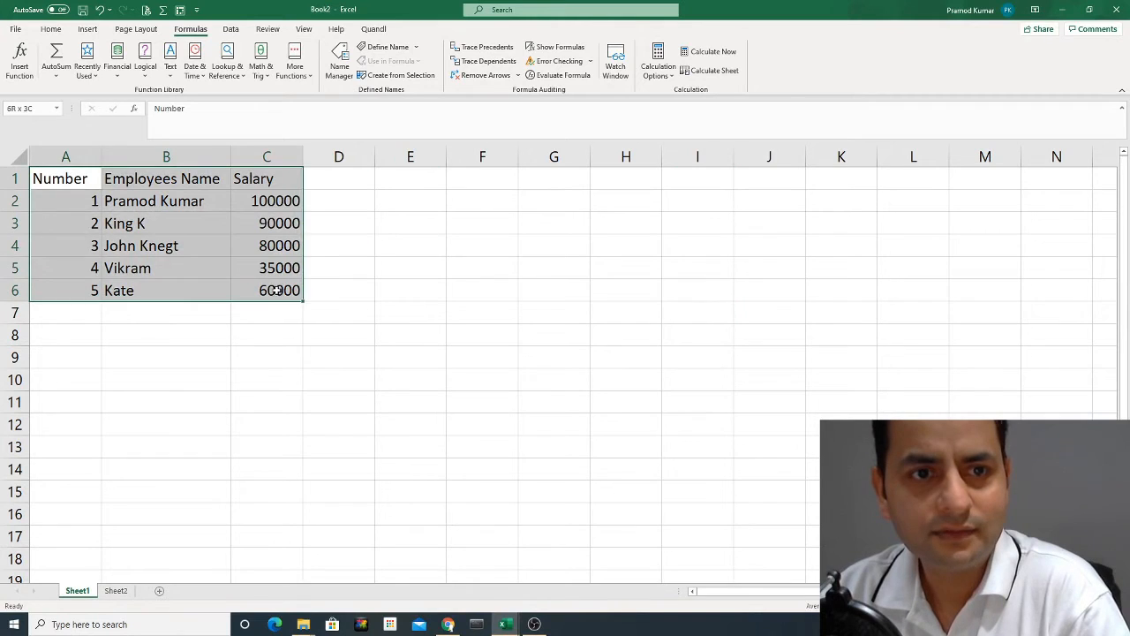
{"action": "left_click", "coordinate": [242, 331]}
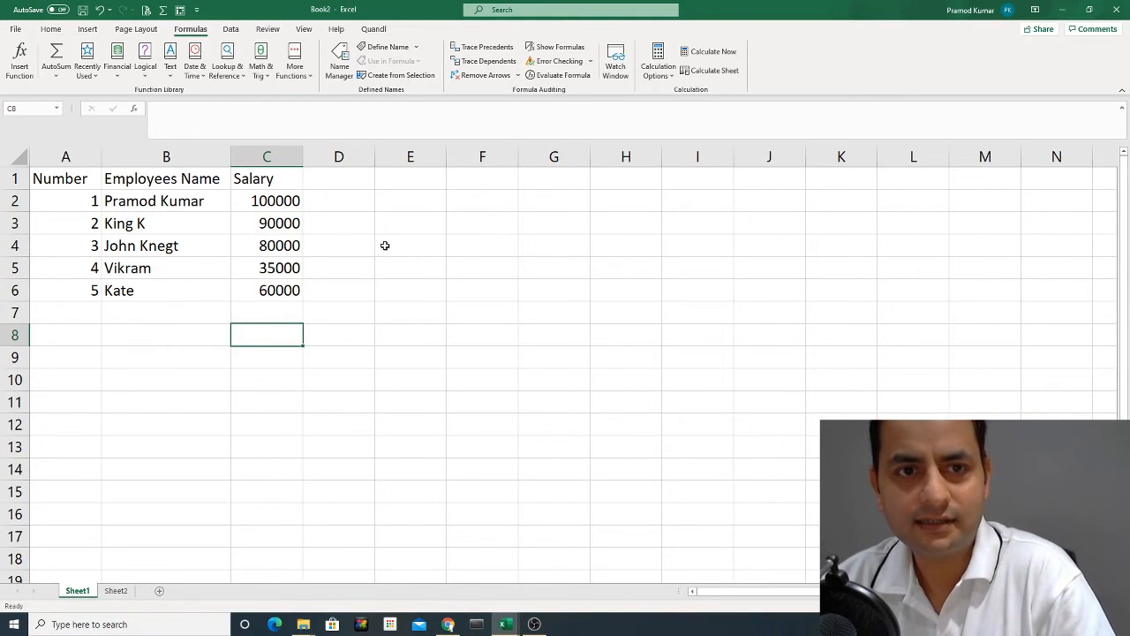
Label cell B8 below the employee names as "Total Sum".
{"action": "left_click", "coordinate": [185, 336]}
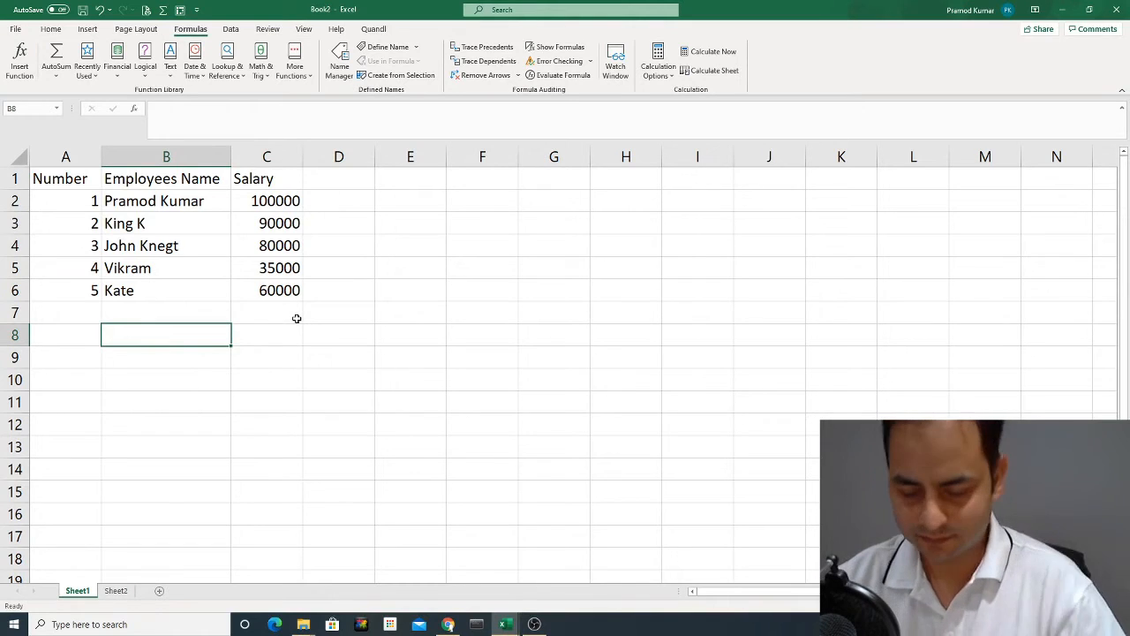
{"action": "type", "text": "T"}
{"action": "key", "text": "BackSpace"}
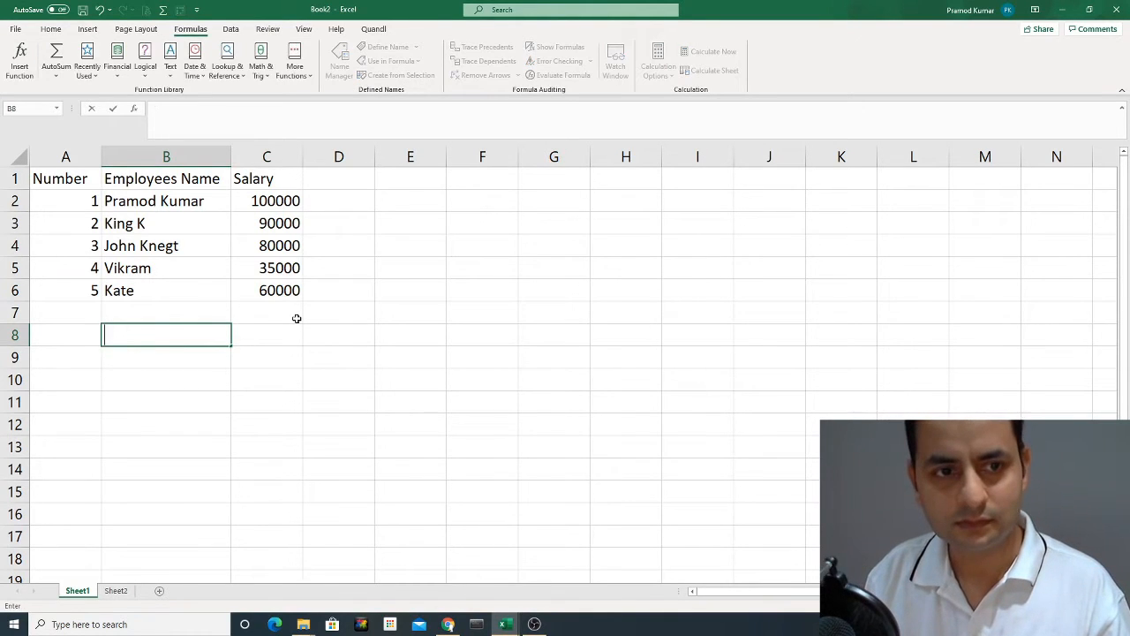
{"action": "type", "text": "Sum"}
{"action": "key", "text": "Return"}
{"action": "key", "text": "Up"}
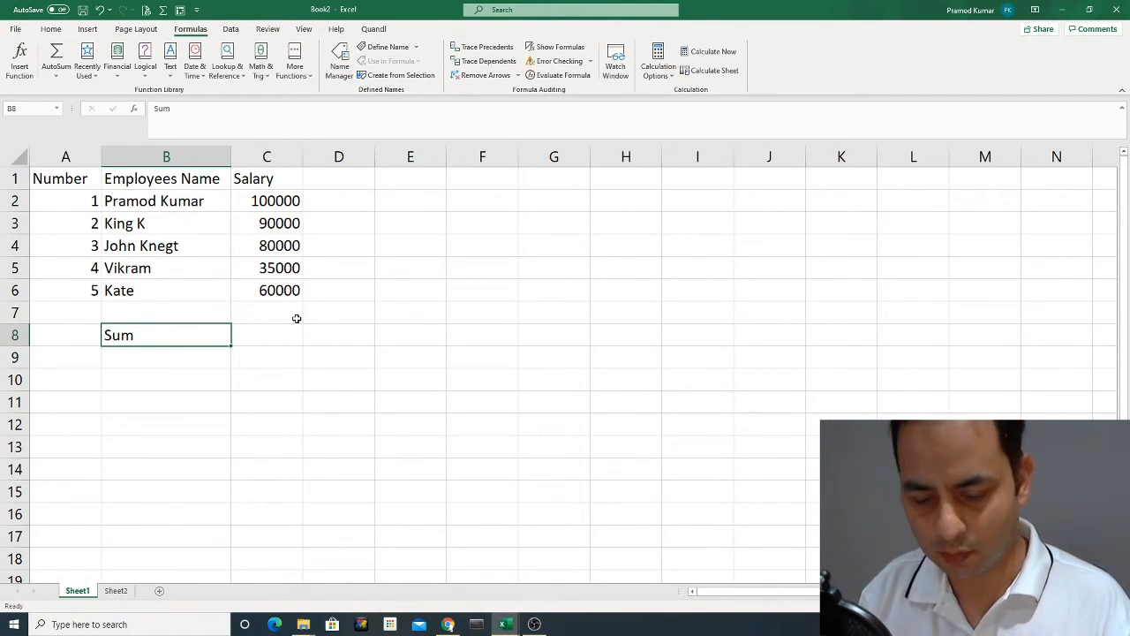
{"action": "key", "text": "BackSpace"}
{"action": "type", "text": "Total Sum"}
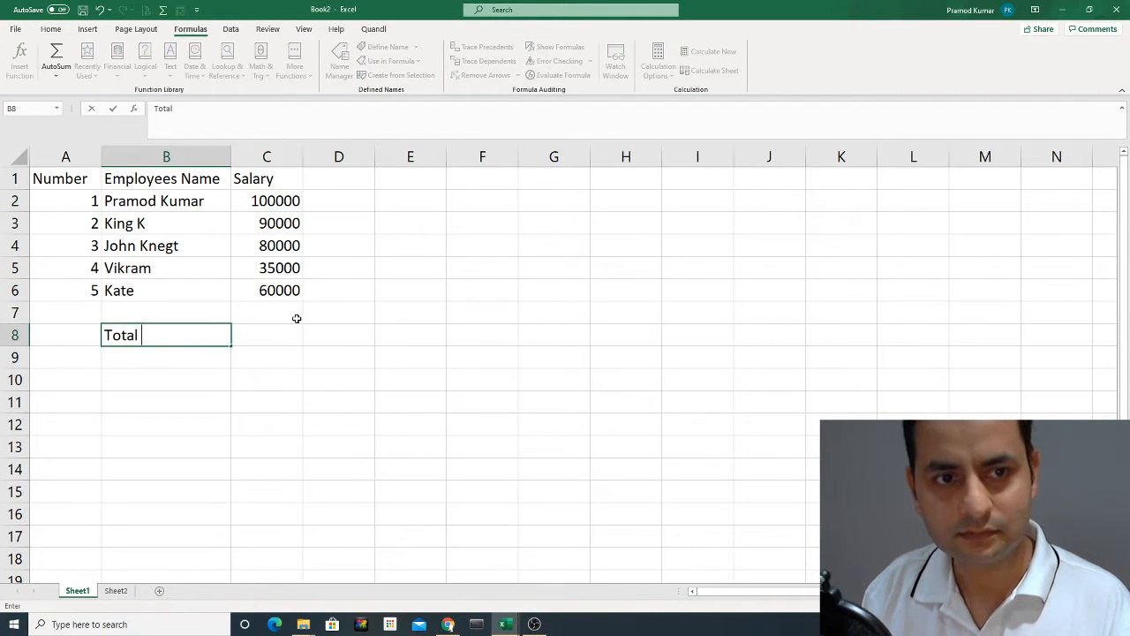
{"action": "key", "text": "Return"}
Insert an AutoSum formula in C8 that totals the salaries over the range C2:C7.
{"action": "key", "text": "Up"}
{"action": "key", "text": "Right"}
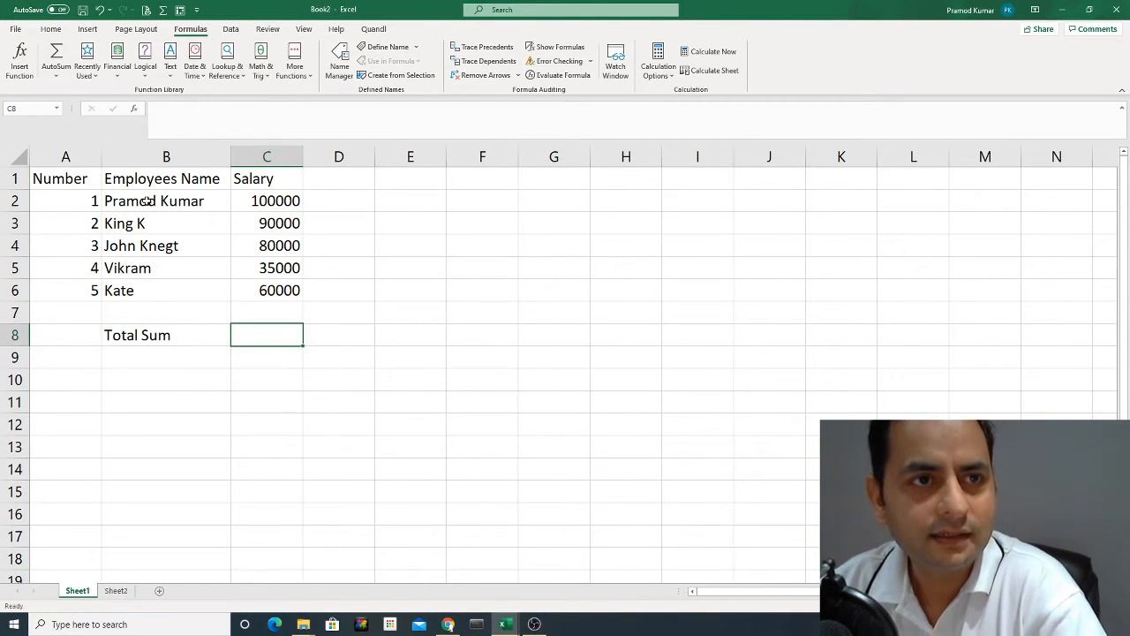
{"action": "left_click", "coordinate": [51, 29]}
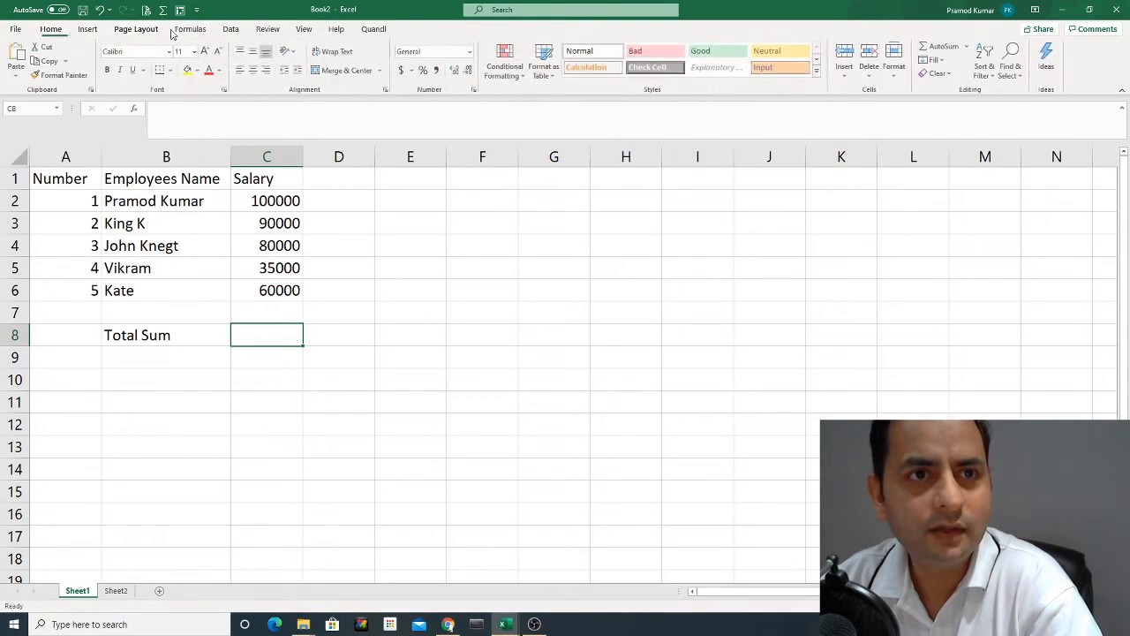
{"action": "left_click", "coordinate": [193, 31]}
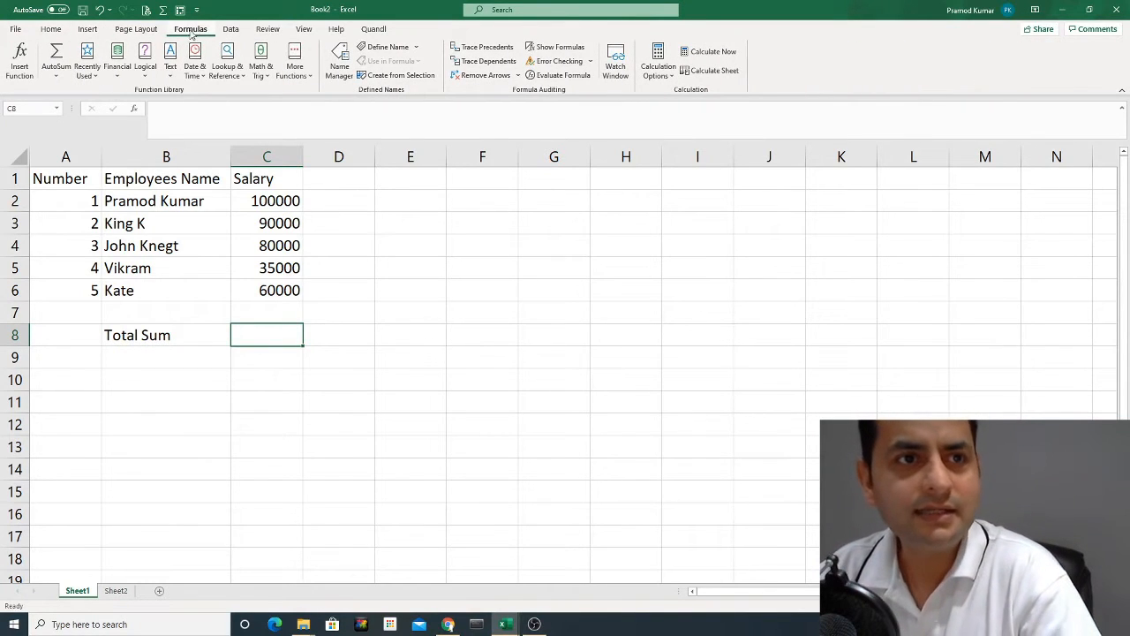
{"action": "left_click", "coordinate": [57, 55]}
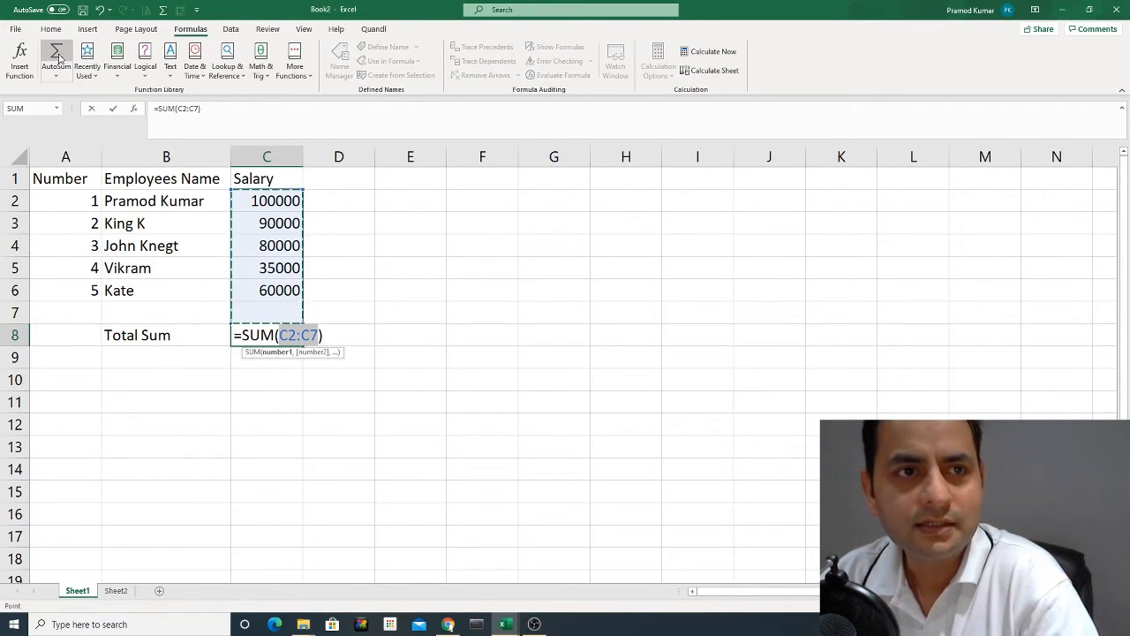
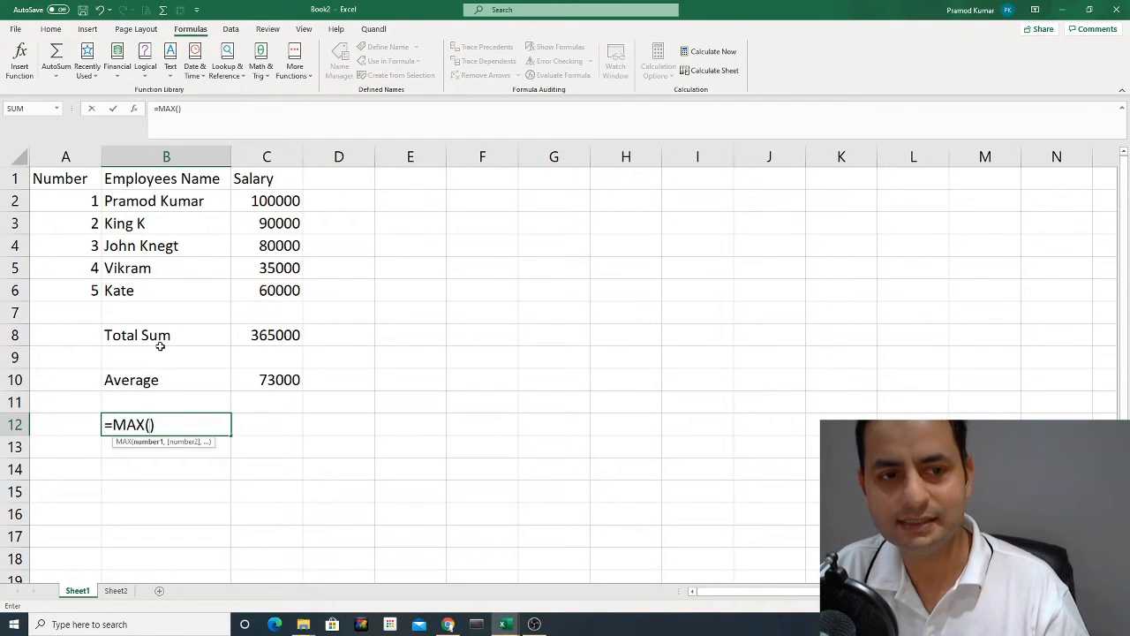
Discard the unfinished MAX entry in B12 and insert a COUNT formula in C12 over the salaries C2:C6.
{"action": "key", "text": "Escape"}
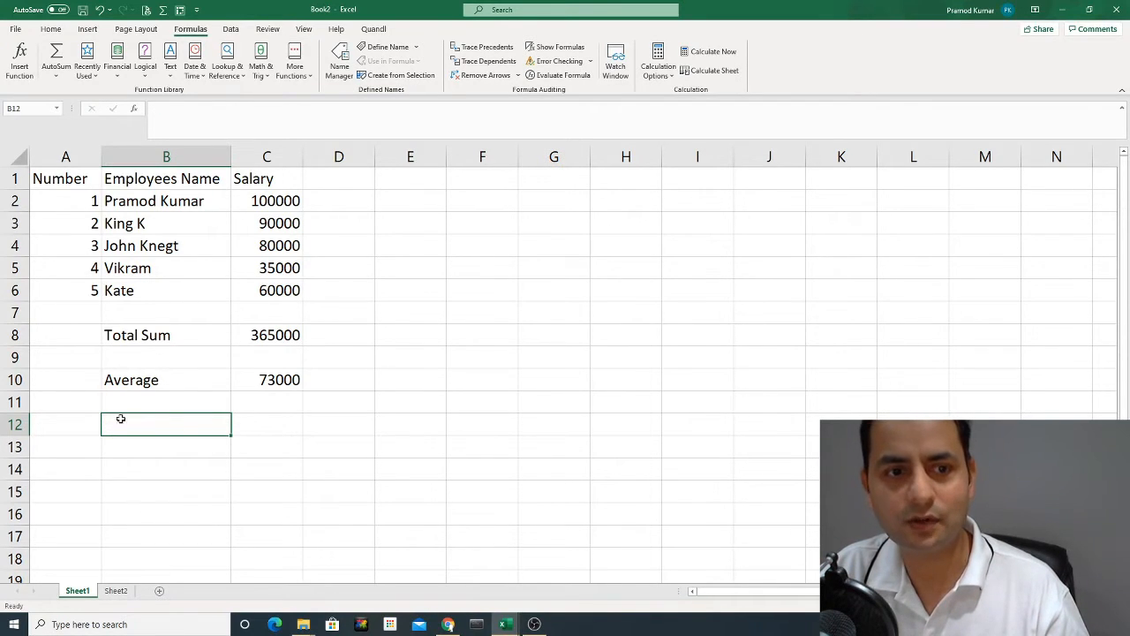
{"action": "left_click", "coordinate": [259, 426]}
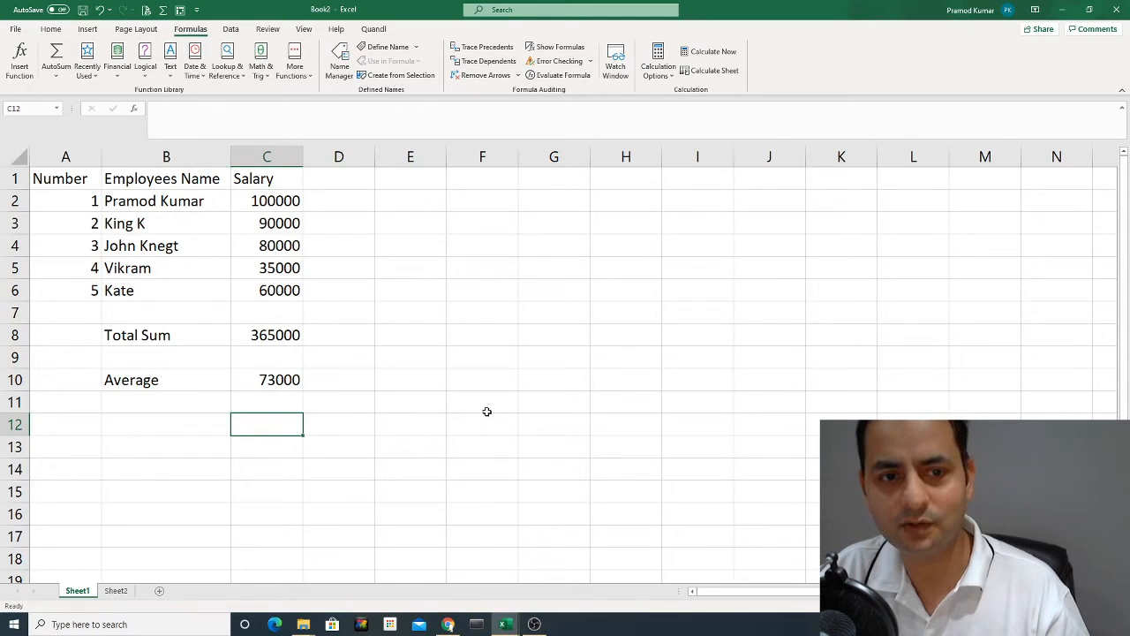
{"action": "left_click", "coordinate": [56, 75]}
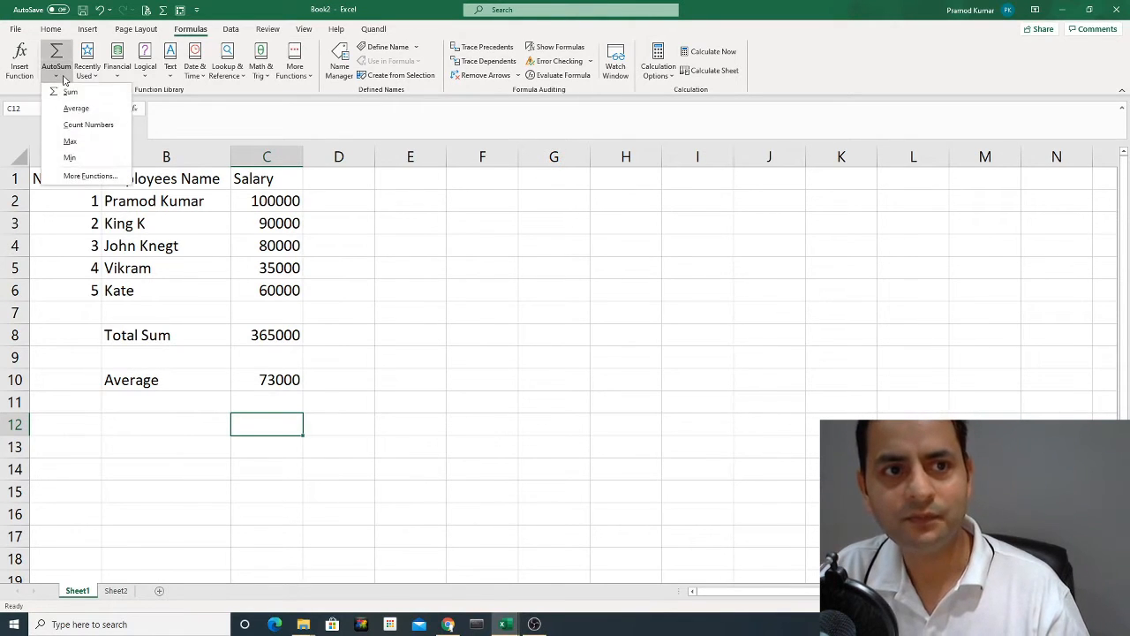
{"action": "left_click", "coordinate": [97, 126]}
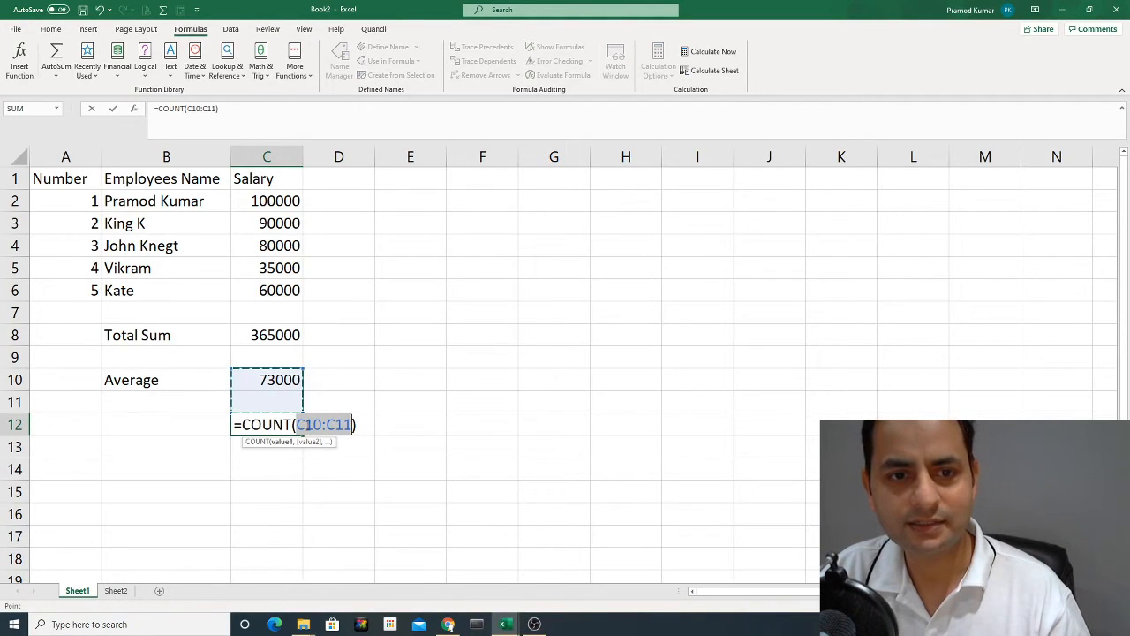
{"action": "left_click_drag", "start_coordinate": [278, 199], "coordinate": [279, 286]}
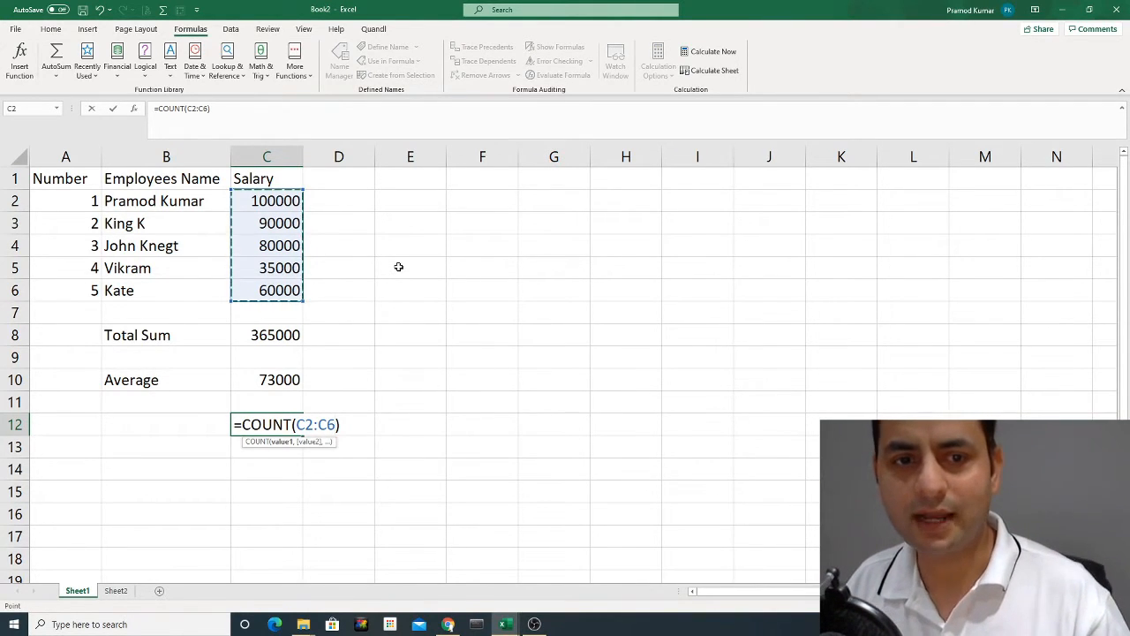
{"action": "key", "text": "Return"}
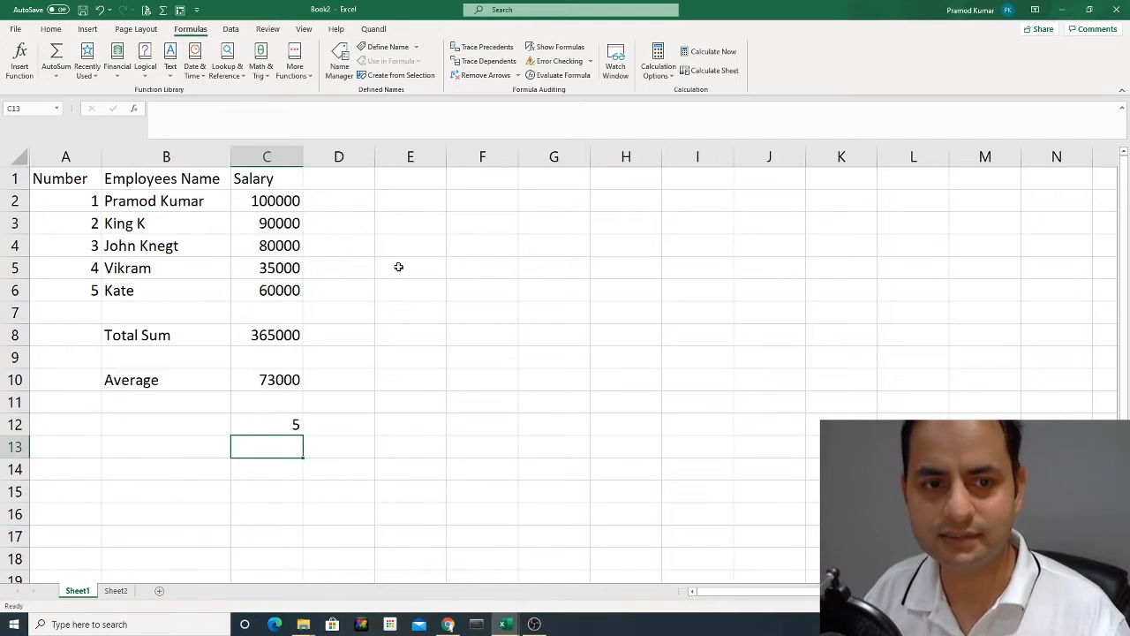
Label cell B12 beside the COUNT formula as "Count".
{"action": "key", "text": "Left"}
{"action": "key", "text": "Up"}
{"action": "type", "text": "Count"}
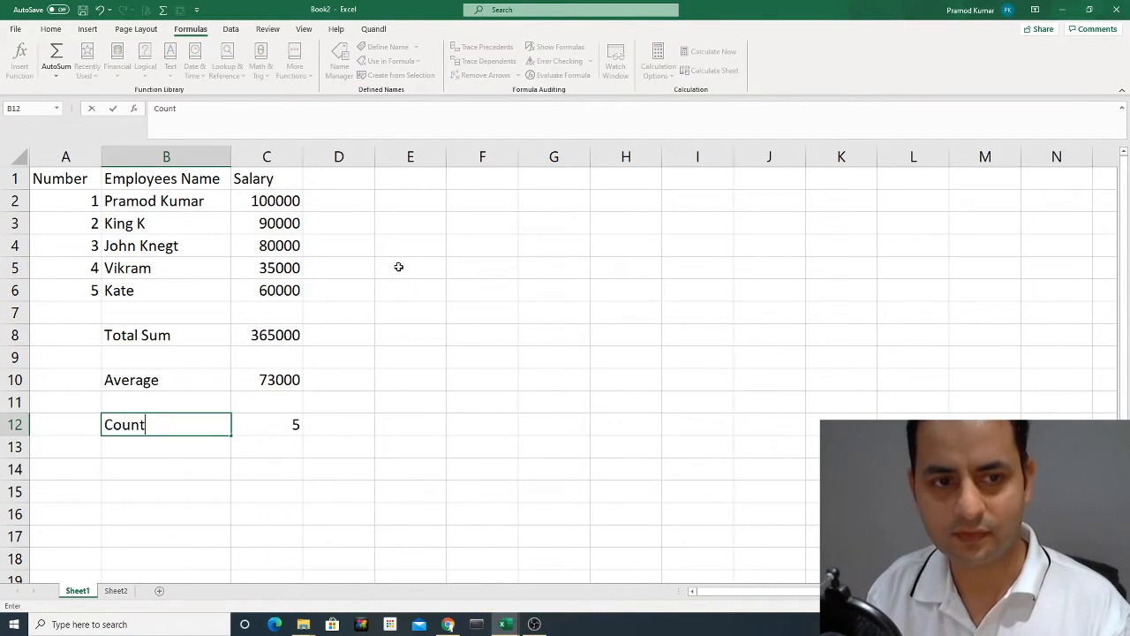
{"action": "key", "text": "Return"}
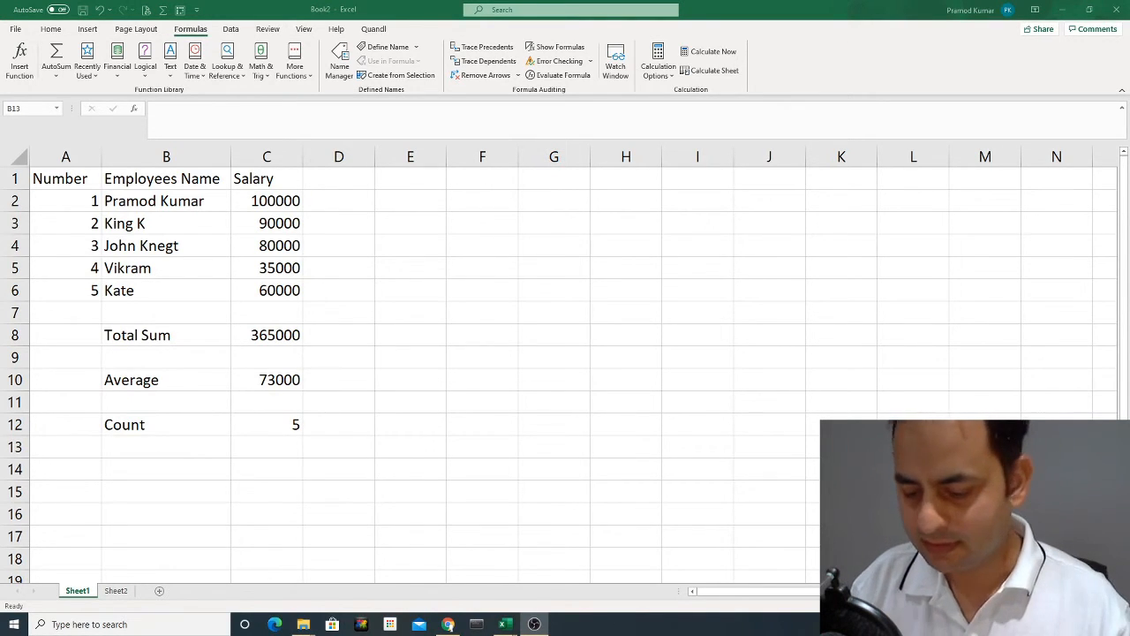
Add the column heading "North" in D1 beside the Salary heading.
{"action": "left_click", "coordinate": [339, 201]}
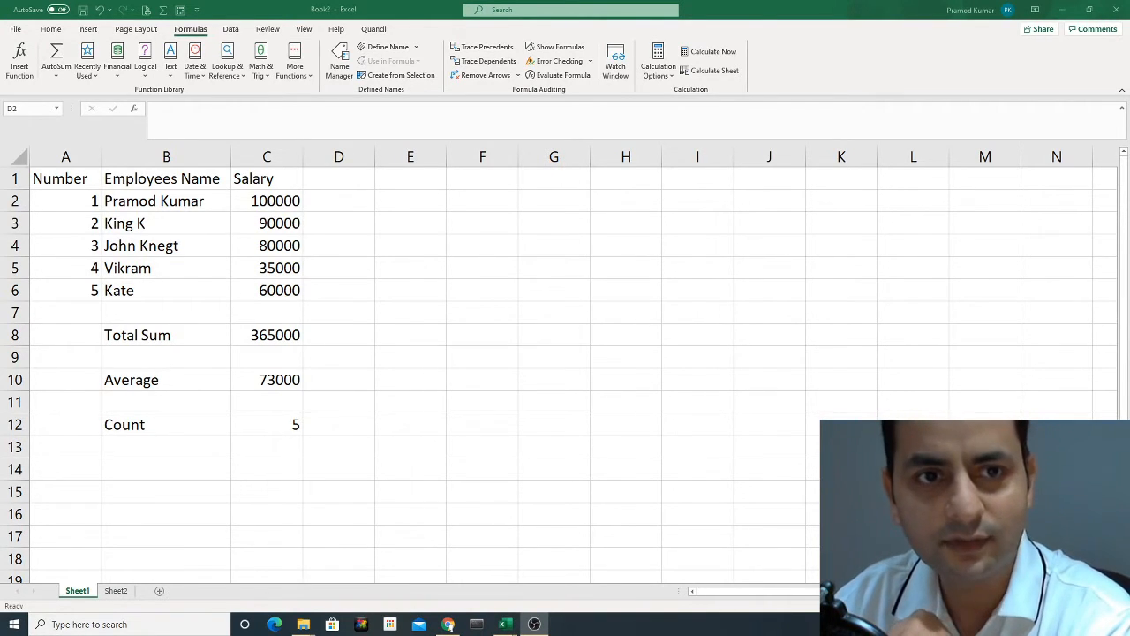
{"action": "left_click", "coordinate": [348, 204]}
{"action": "key", "text": "Up"}
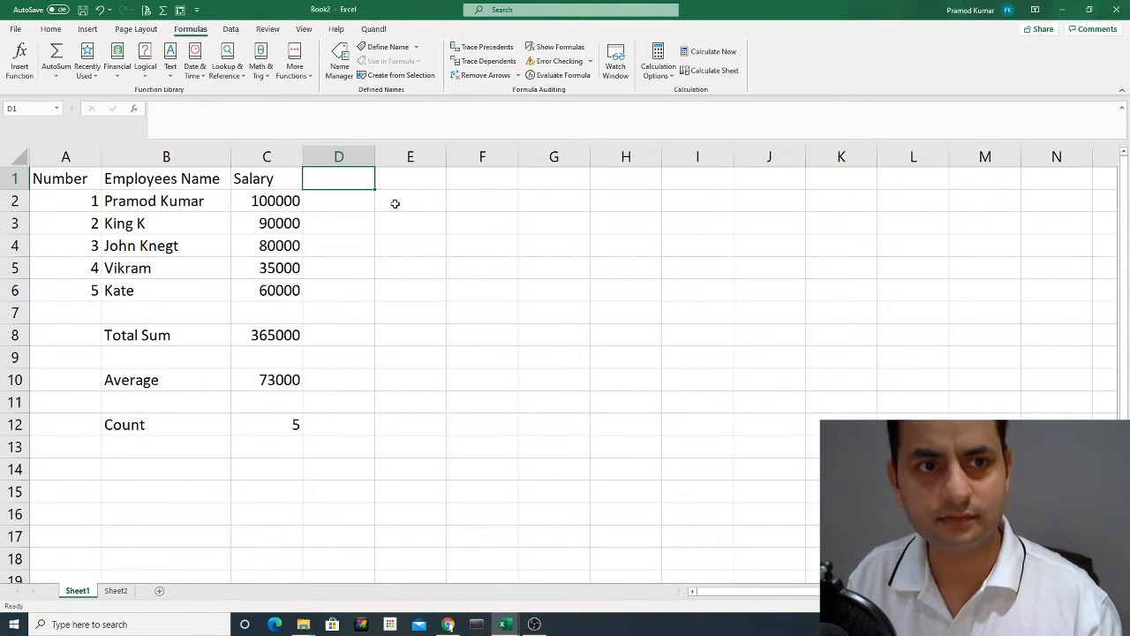
{"action": "key", "text": "Left"}
{"action": "key", "text": "Left"}
{"action": "key", "text": "Left"}
{"action": "key", "text": "Right"}
{"action": "key", "text": "Right"}
{"action": "key", "text": "Right"}
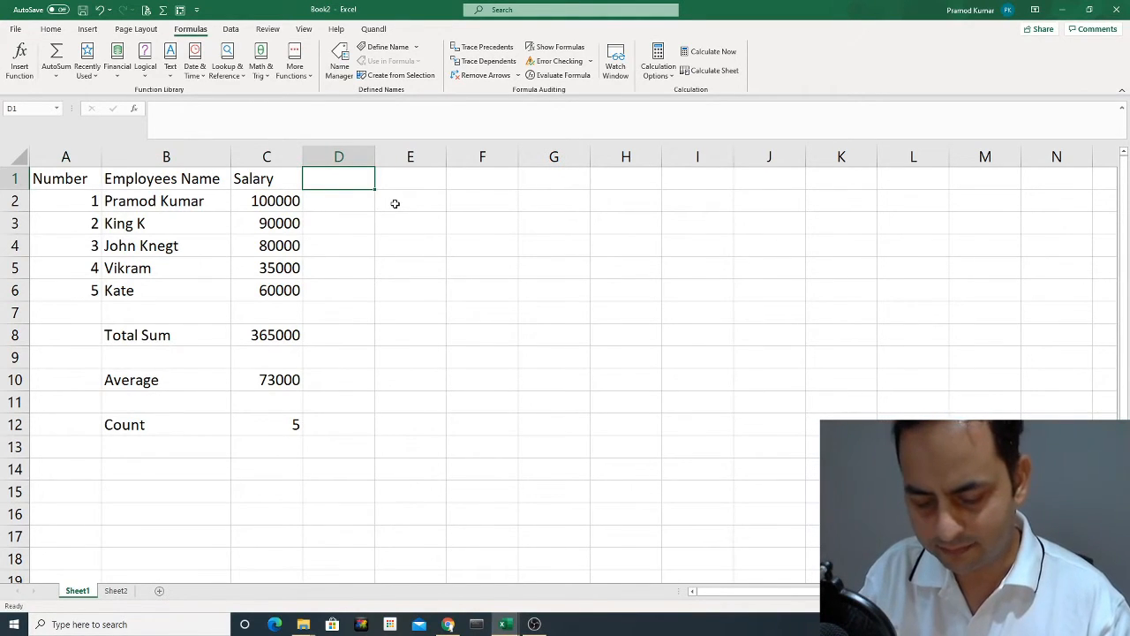
{"action": "type", "text": "No"}
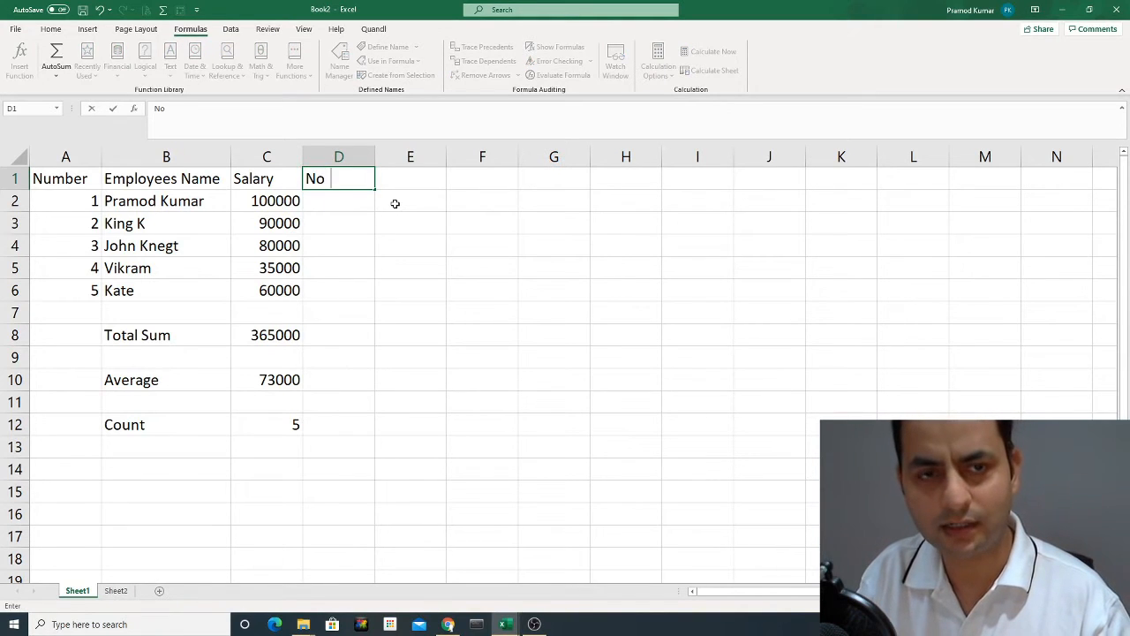
{"action": "type", "text": "rth"}
{"action": "key", "text": "Return"}
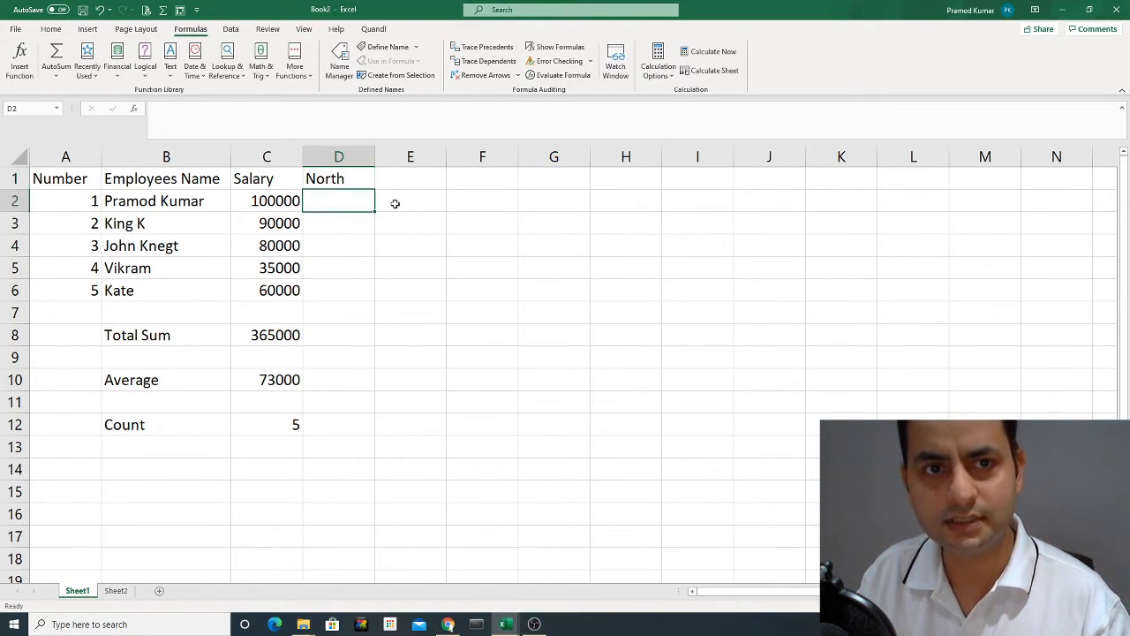
Add the column headings "West" in E1 and "East" in F1.
{"action": "key", "text": "Up"}
{"action": "key", "text": "Right"}
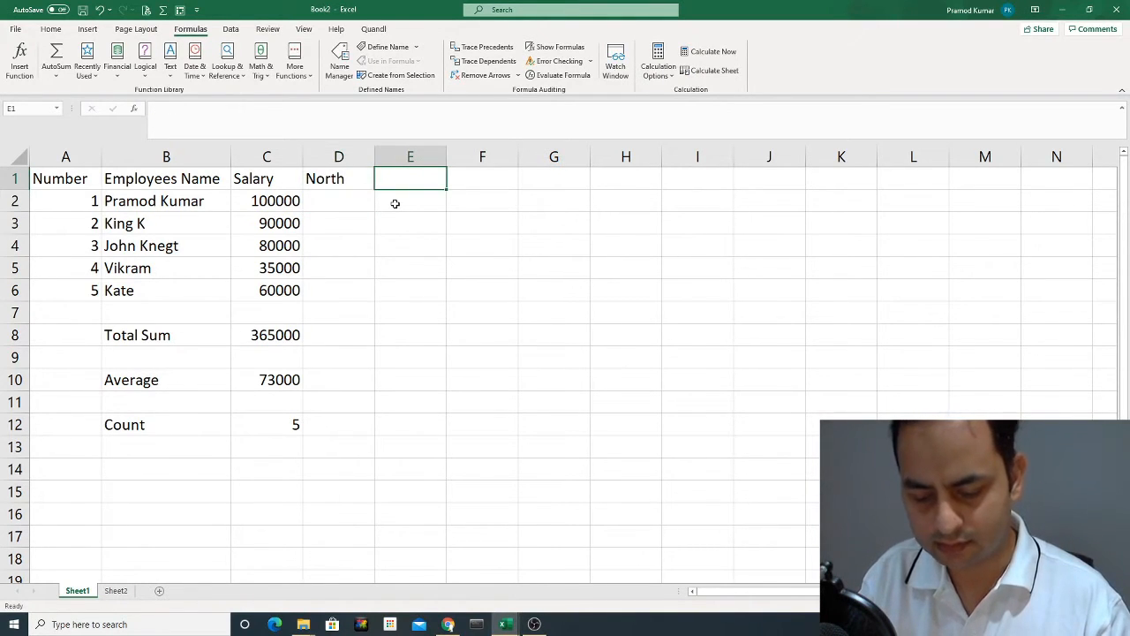
{"action": "type", "text": "So"}
{"action": "key", "text": "BackSpace"}
{"action": "key", "text": "BackSpace"}
{"action": "type", "text": "W"}
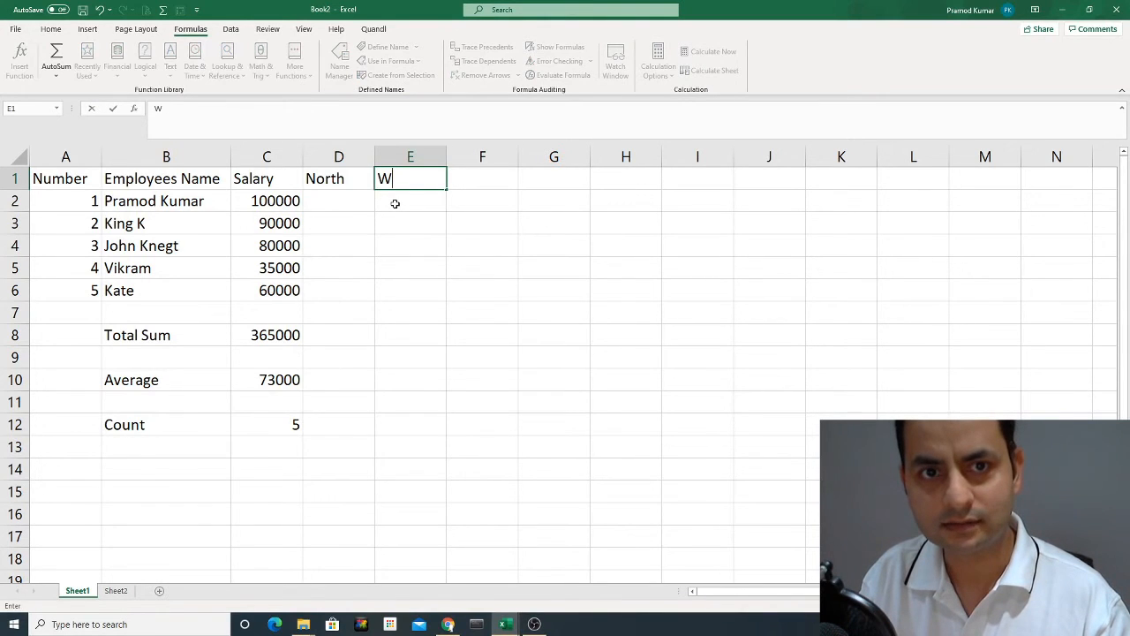
{"action": "type", "text": "est"}
{"action": "key", "text": "Return"}
{"action": "key", "text": "Up"}
{"action": "key", "text": "Right"}
{"action": "type", "text": "E"}
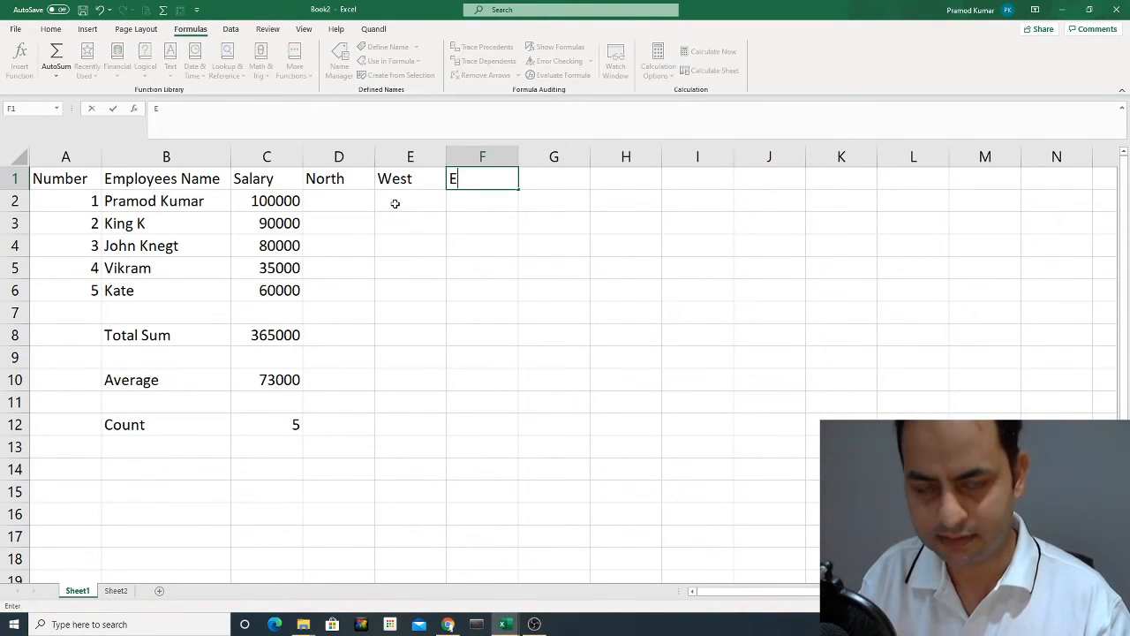
{"action": "type", "text": "ast"}
{"action": "key", "text": "Return"}
Enter the first two North values, 10000 in D2 and 80000 in D3.
{"action": "key", "text": "Left"}
{"action": "key", "text": "Left"}
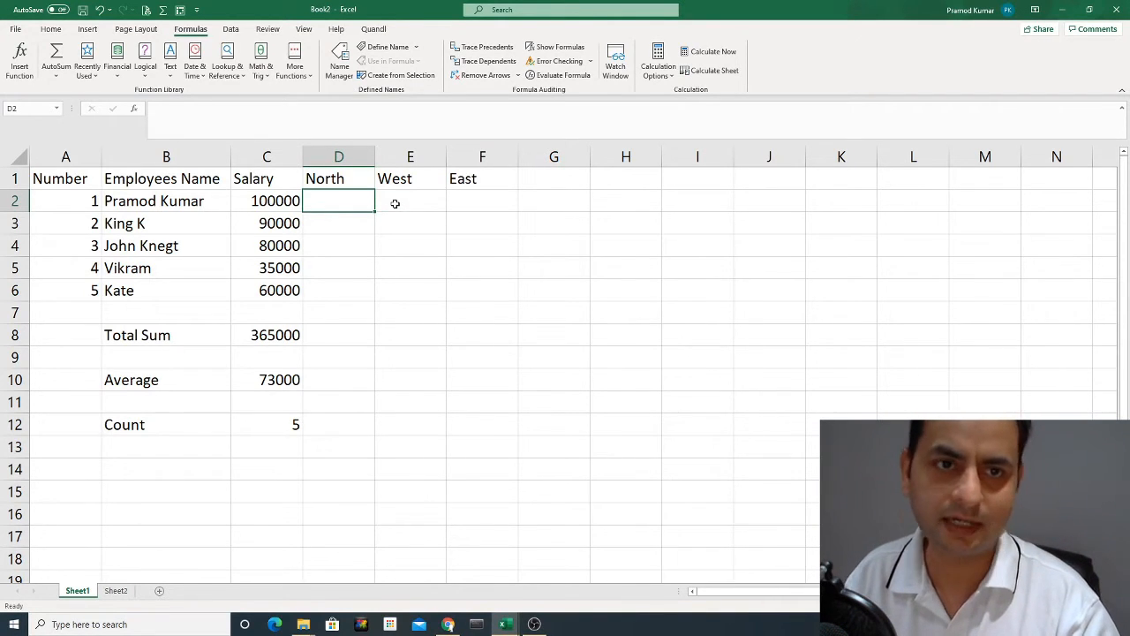
{"action": "type", "text": "10000"}
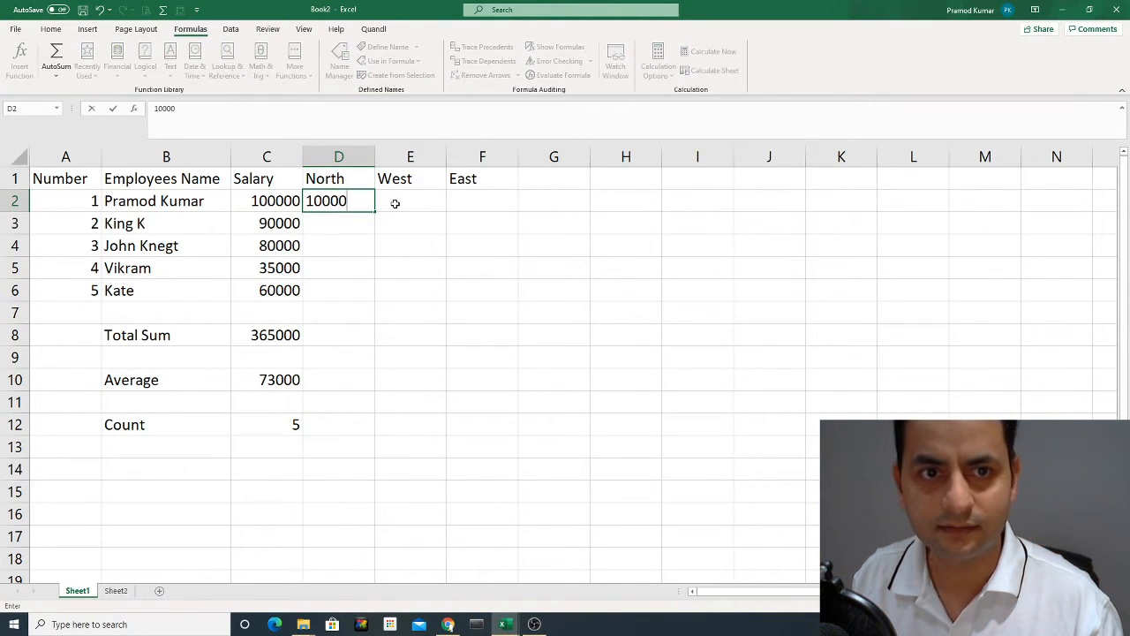
{"action": "key", "text": "Return"}
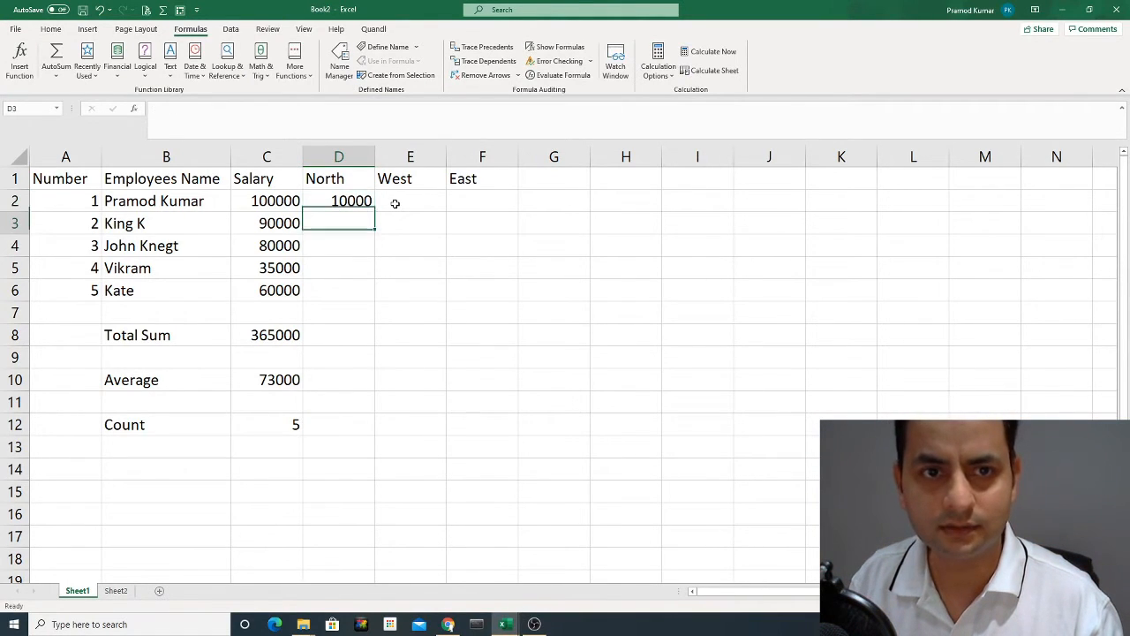
{"action": "type", "text": "80000"}
{"action": "key", "text": "Return"}
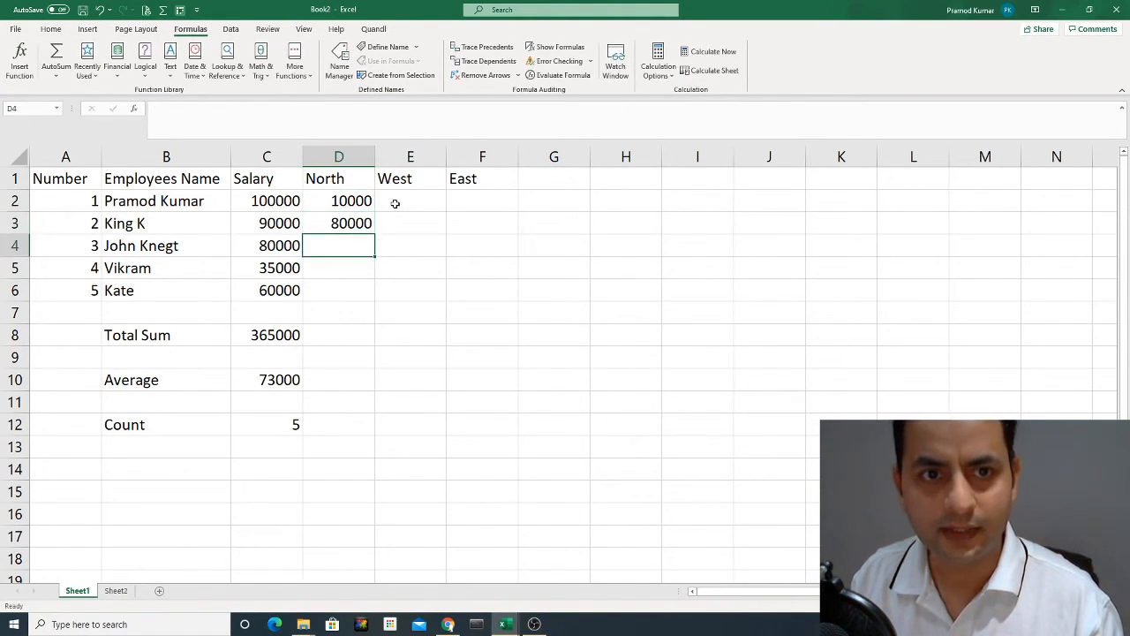
Complete the North column with 60000 in D4, 35000 in D5 and 40000 in D6.
{"action": "key", "text": "Up"}
{"action": "key", "text": "Down"}
{"action": "type", "text": "6000"}
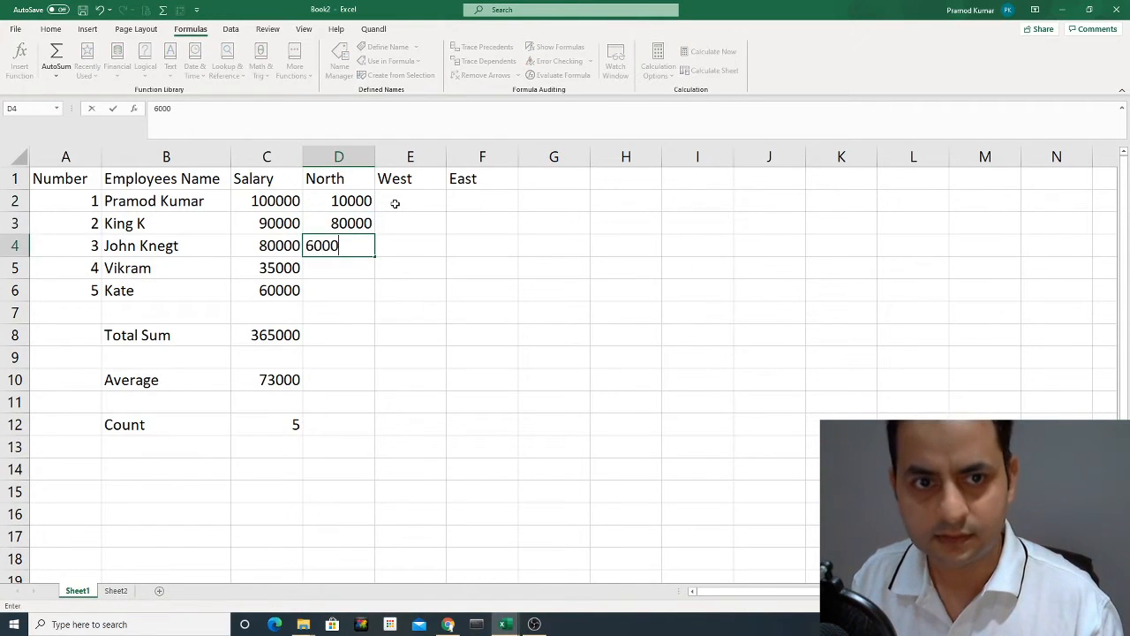
{"action": "key", "text": "Return"}
{"action": "key", "text": "Up"}
{"action": "type", "text": "60000"}
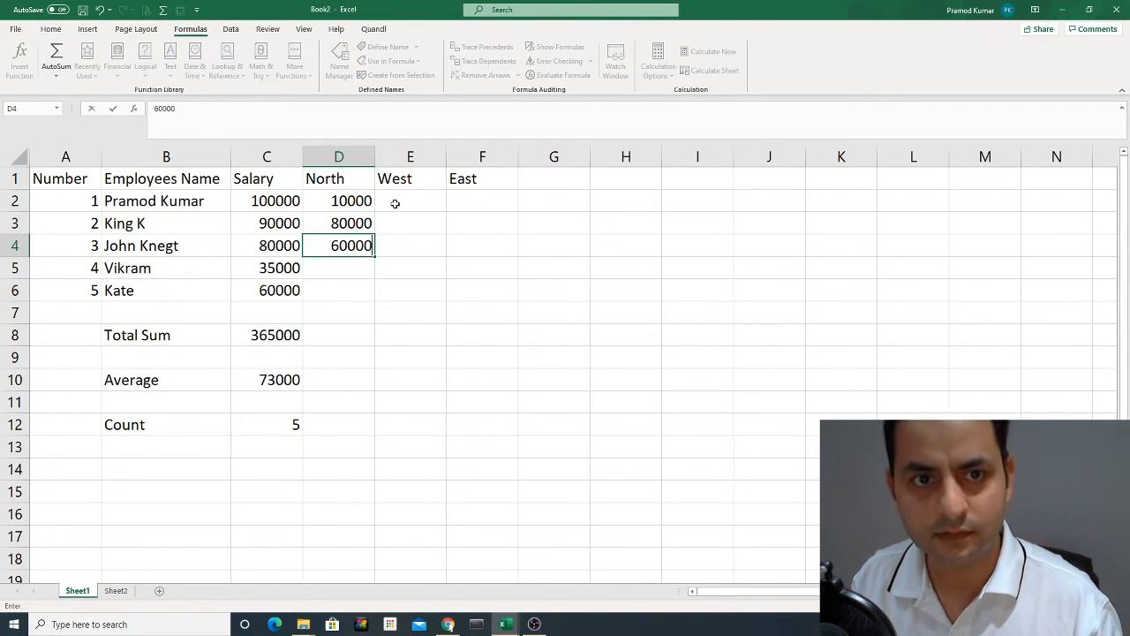
{"action": "key", "text": "Return"}
{"action": "type", "text": "35000"}
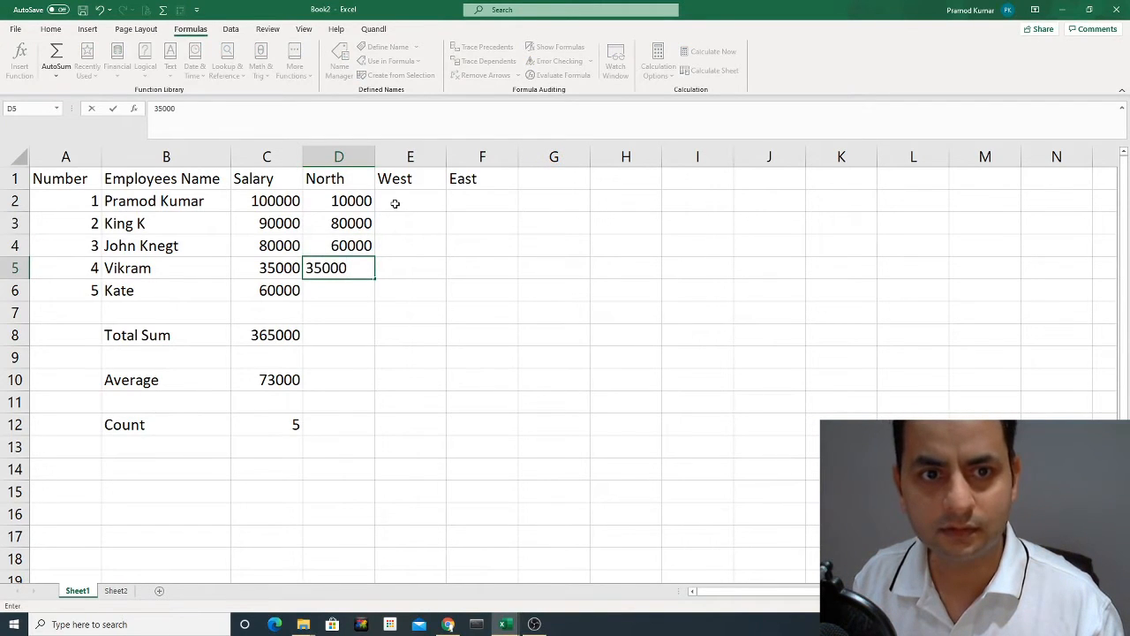
{"action": "key", "text": "Return"}
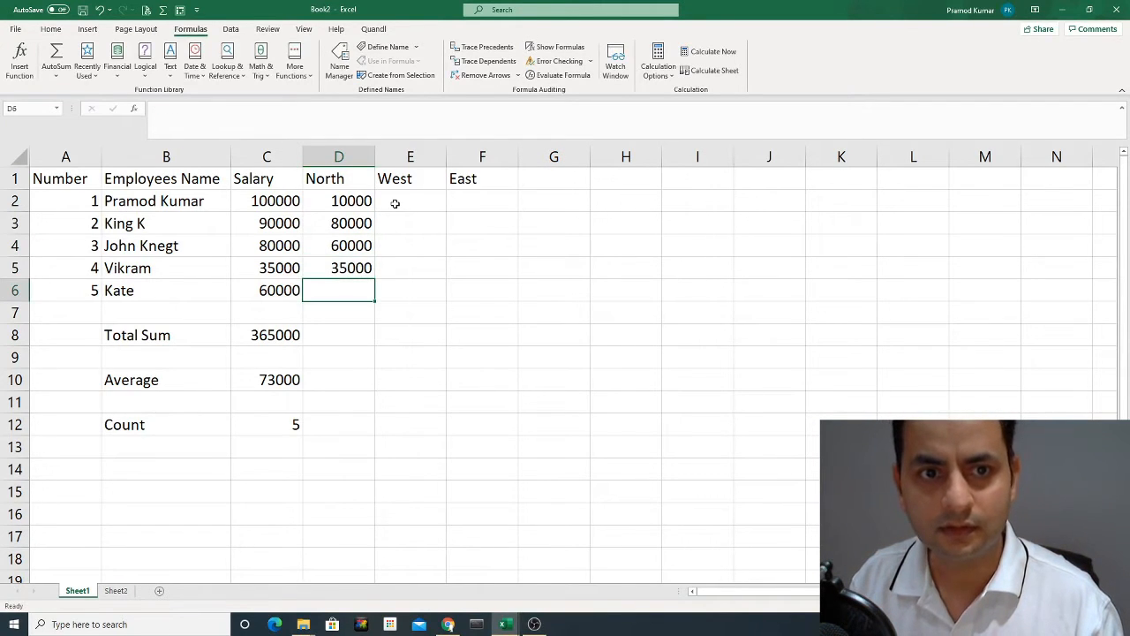
{"action": "type", "text": "40000"}
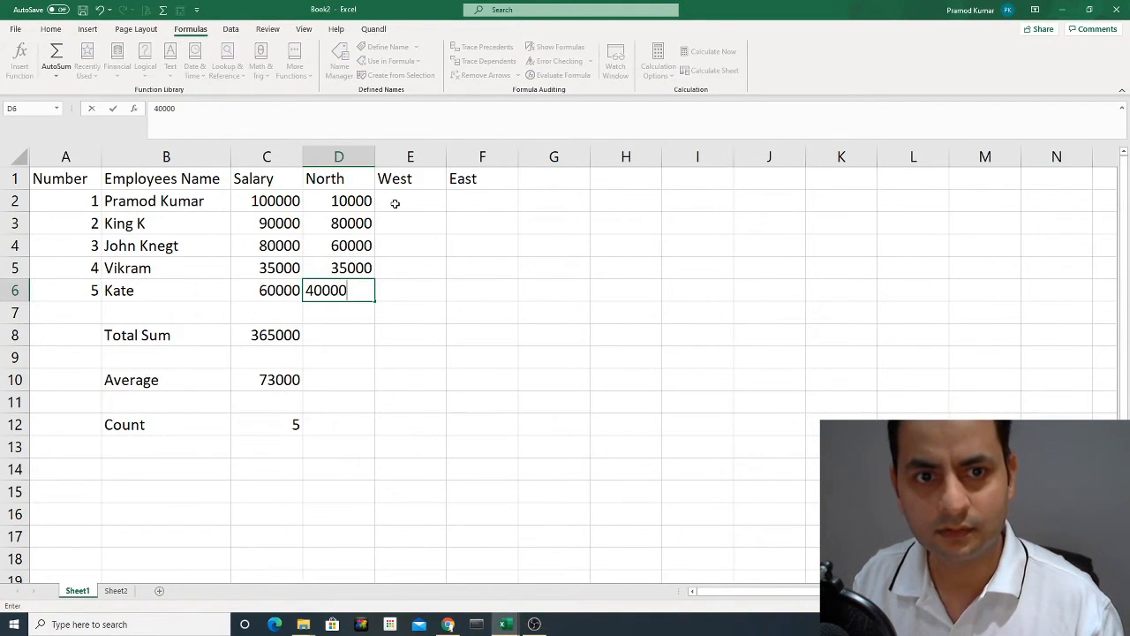
{"action": "key", "text": "Return"}
Enter the first two West values, 20000 in E2 and 100000 in E3.
{"action": "key", "text": "Up"}
{"action": "key", "text": "Right"}
{"action": "key", "text": "Up"}
{"action": "key", "text": "Up"}
{"action": "key", "text": "Up"}
{"action": "key", "text": "Up"}
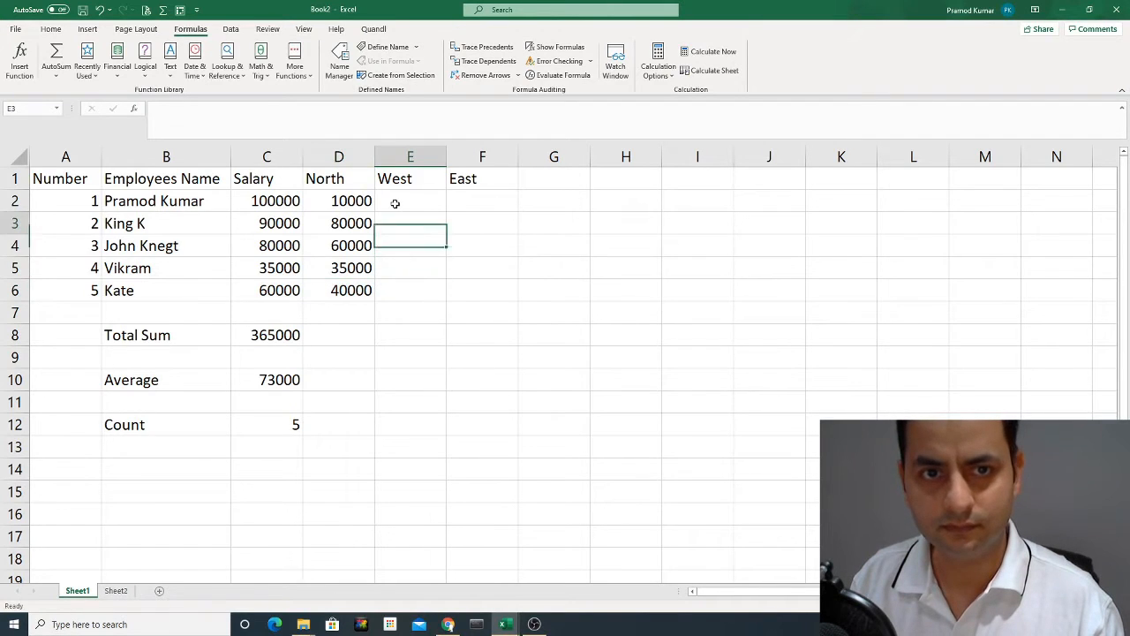
{"action": "type", "text": "20000"}
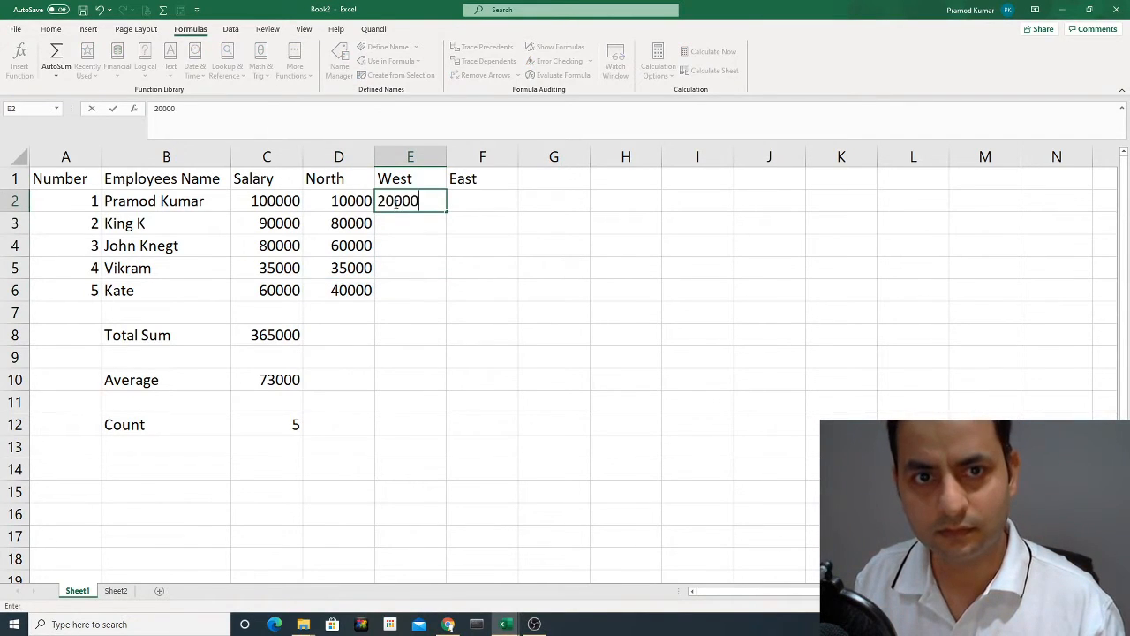
{"action": "key", "text": "Return"}
{"action": "type", "text": "100000"}
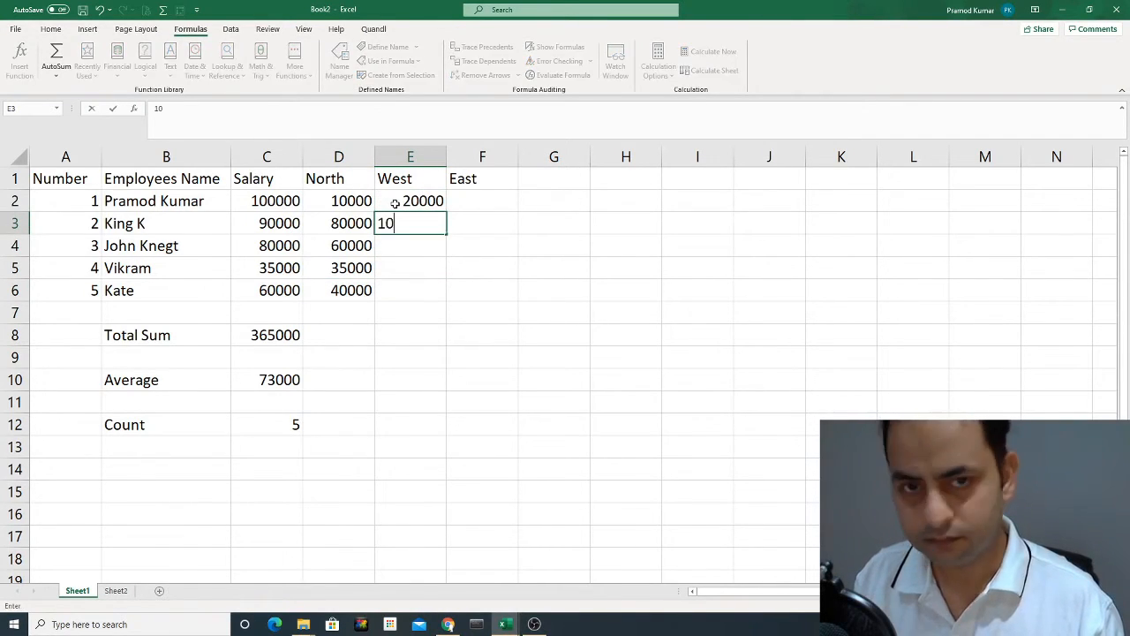
{"action": "key", "text": "Return"}
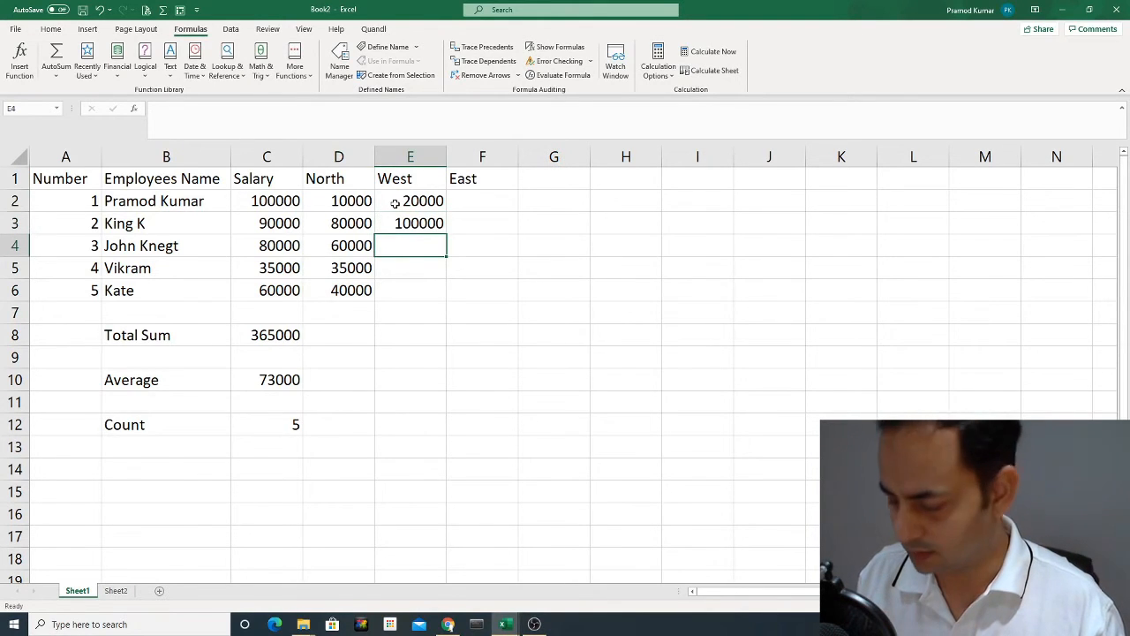
Complete the West column with 450000 in E4, 90000 in E5 and 30000 in E6.
{"action": "type", "text": "450000"}
{"action": "key", "text": "Return"}
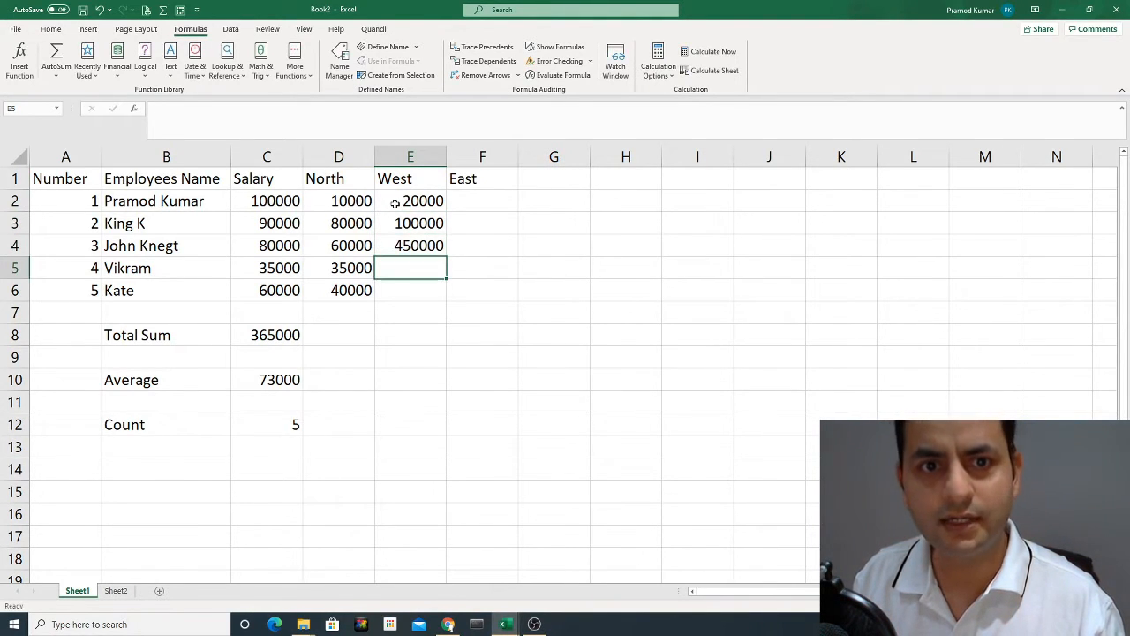
{"action": "type", "text": "90000"}
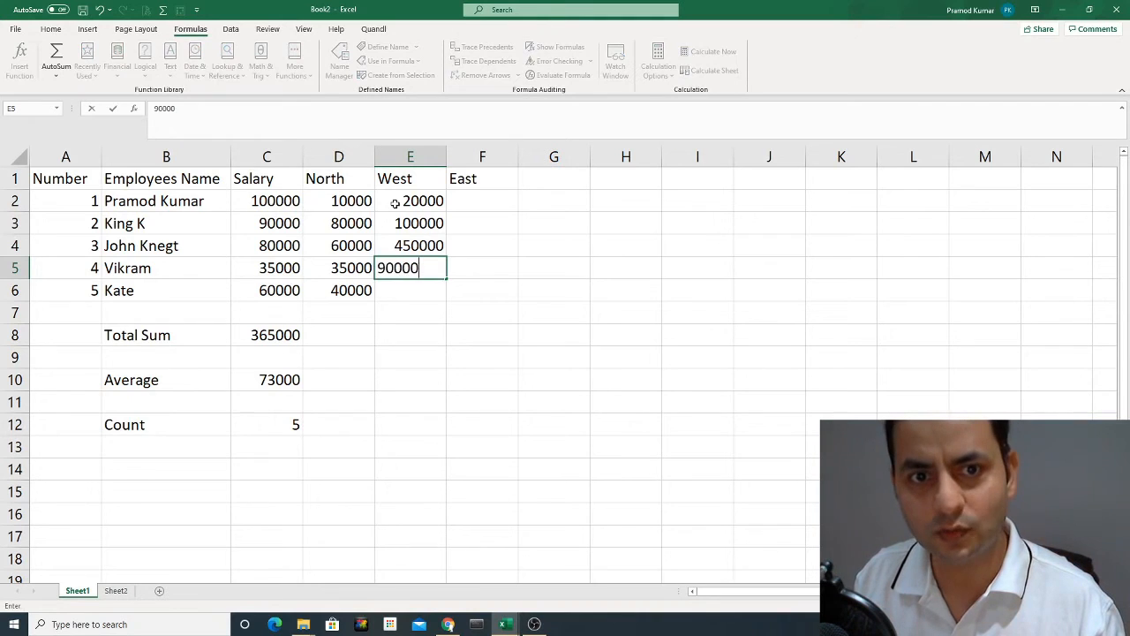
{"action": "key", "text": "Return"}
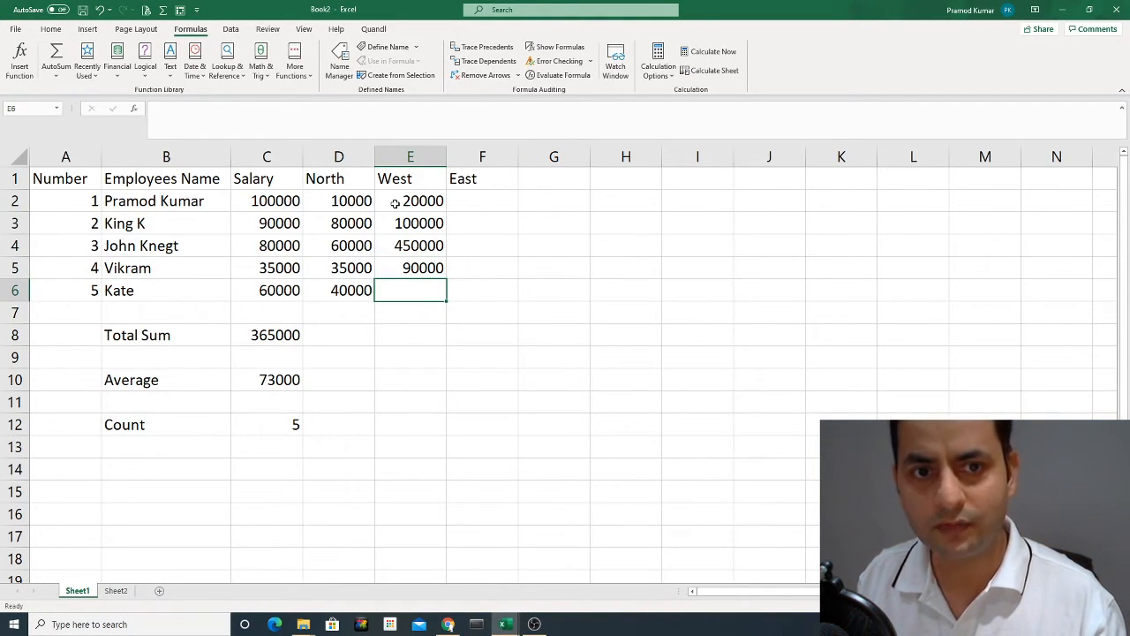
{"action": "type", "text": "30000"}
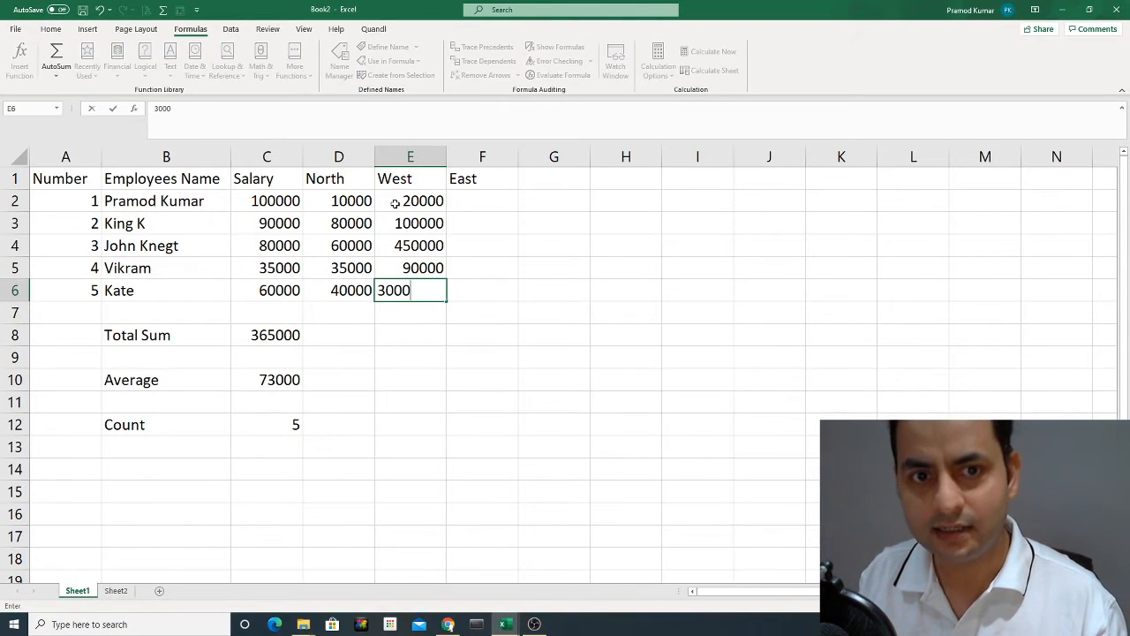
{"action": "key", "text": "Return"}
Copy the North values in D2:D6.
{"action": "key", "text": "Up"}
{"action": "key", "text": "Up"}
{"action": "key", "text": "Right"}
{"action": "key", "text": "Up"}
{"action": "key", "text": "Up"}
{"action": "key", "text": "Up"}
{"action": "key", "text": "Left"}
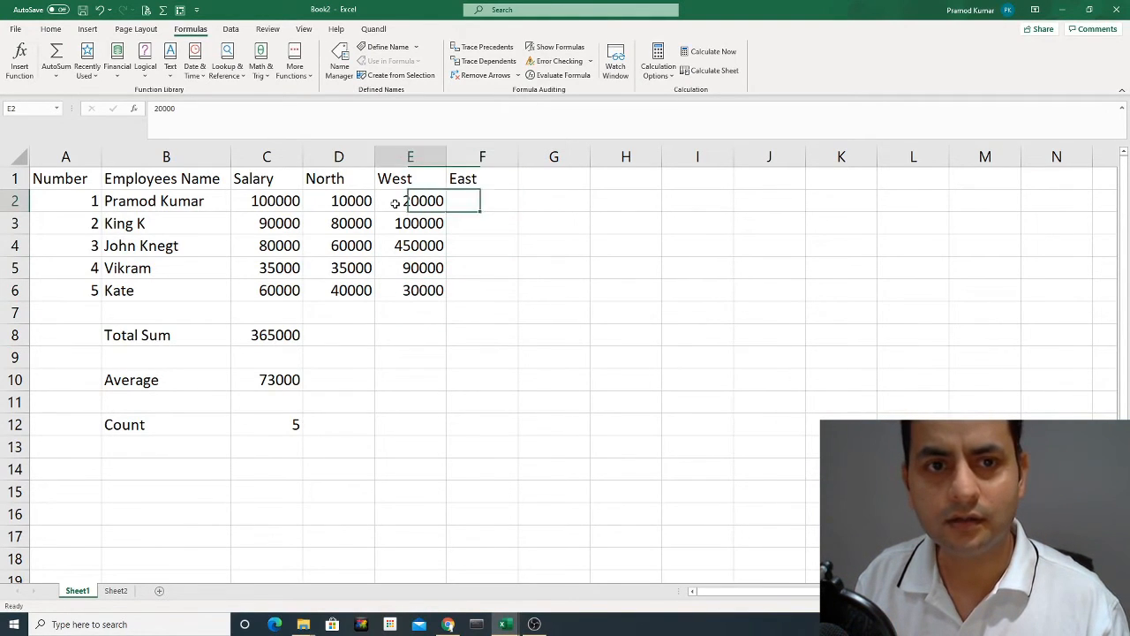
{"action": "key", "text": "Left"}
{"action": "key", "text": "shift+Down"}
{"action": "key", "text": "shift+Down"}
{"action": "key", "text": "shift+Down"}
{"action": "key", "text": "shift+Down"}
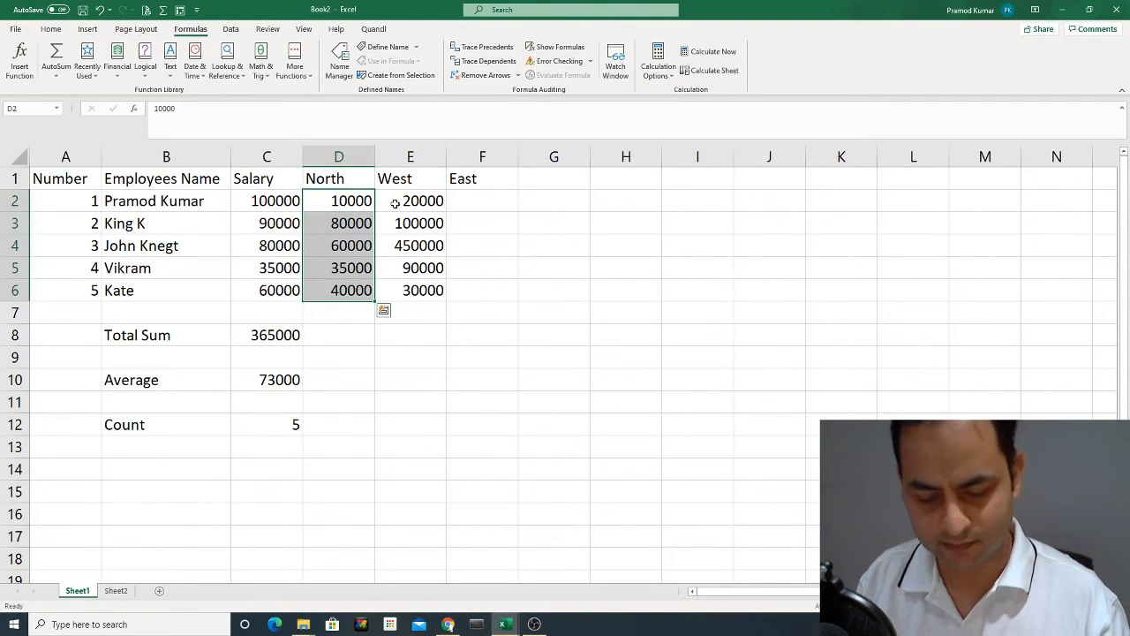
{"action": "key", "text": "ctrl+c"}
Paste the copied North values into the East column, F2:F6.
{"action": "key", "text": "Down"}
{"action": "key", "text": "Up"}
{"action": "key", "text": "Right"}
{"action": "key", "text": "Right"}
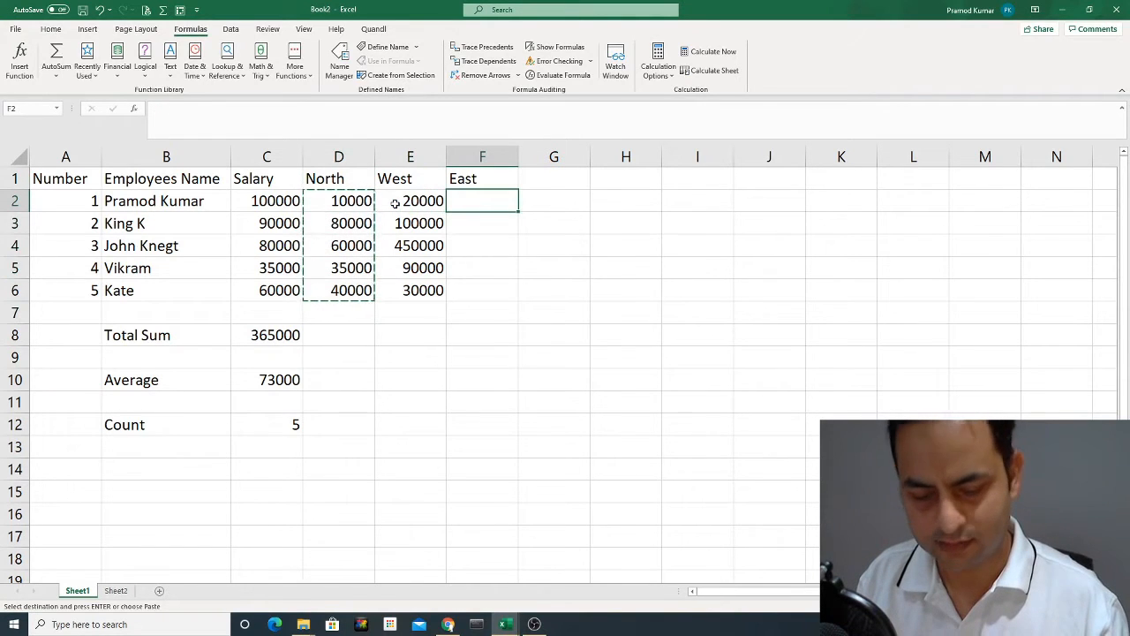
{"action": "key", "text": "ctrl+v"}
{"action": "key", "text": "Escape"}
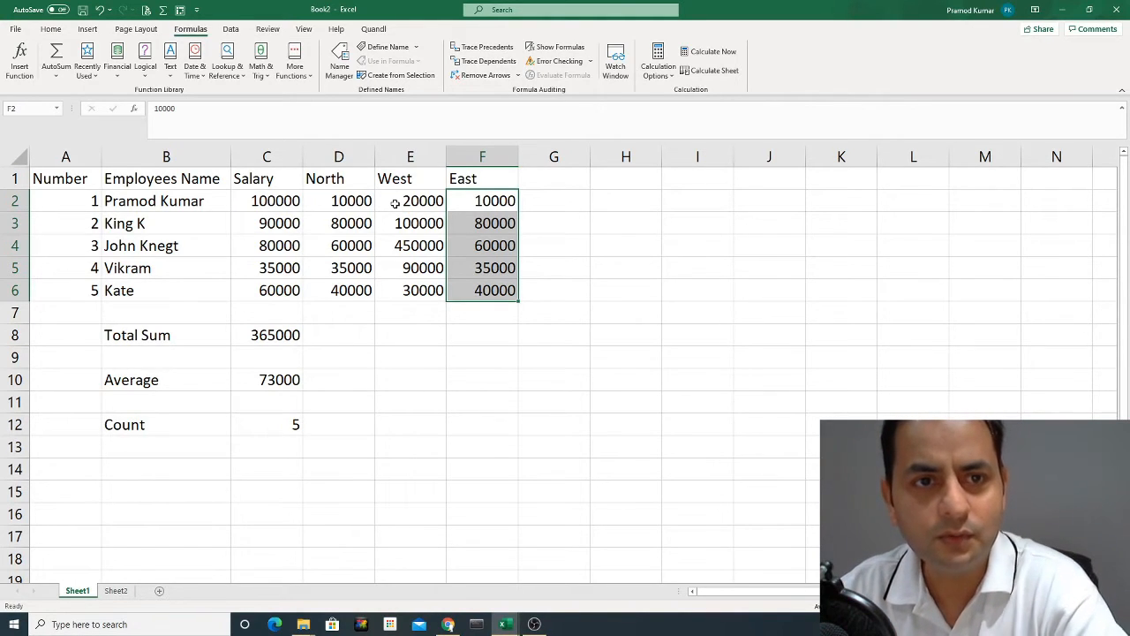
Review the Total Sum, Average and Count formulas in column C, along with the North and West data.
{"action": "left_click", "coordinate": [263, 335]}
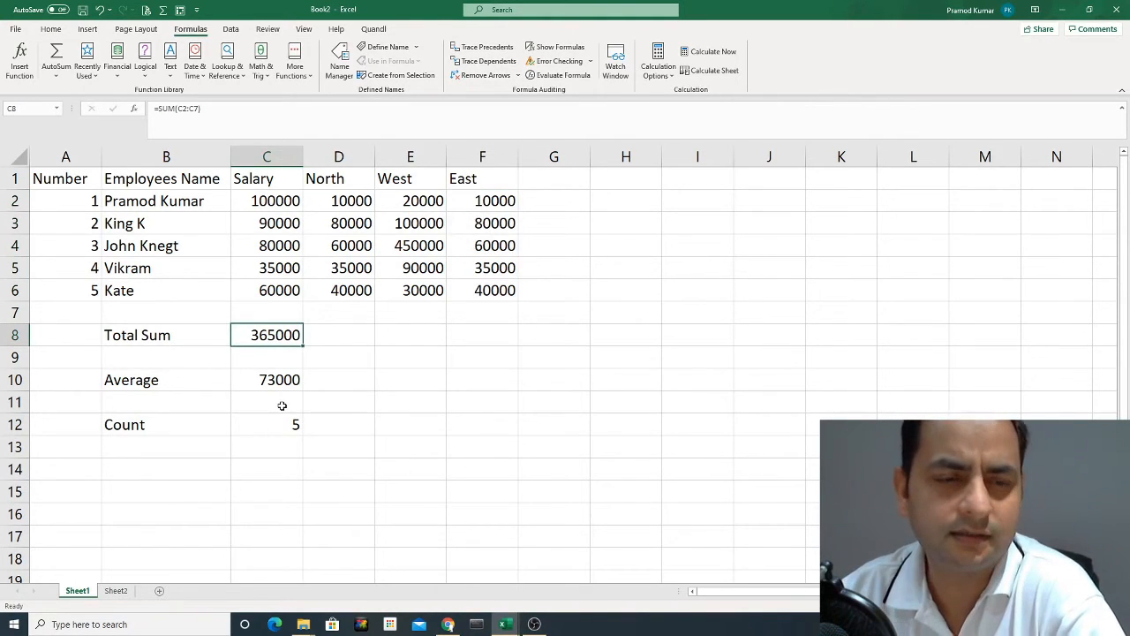
{"action": "left_click", "coordinate": [273, 379]}
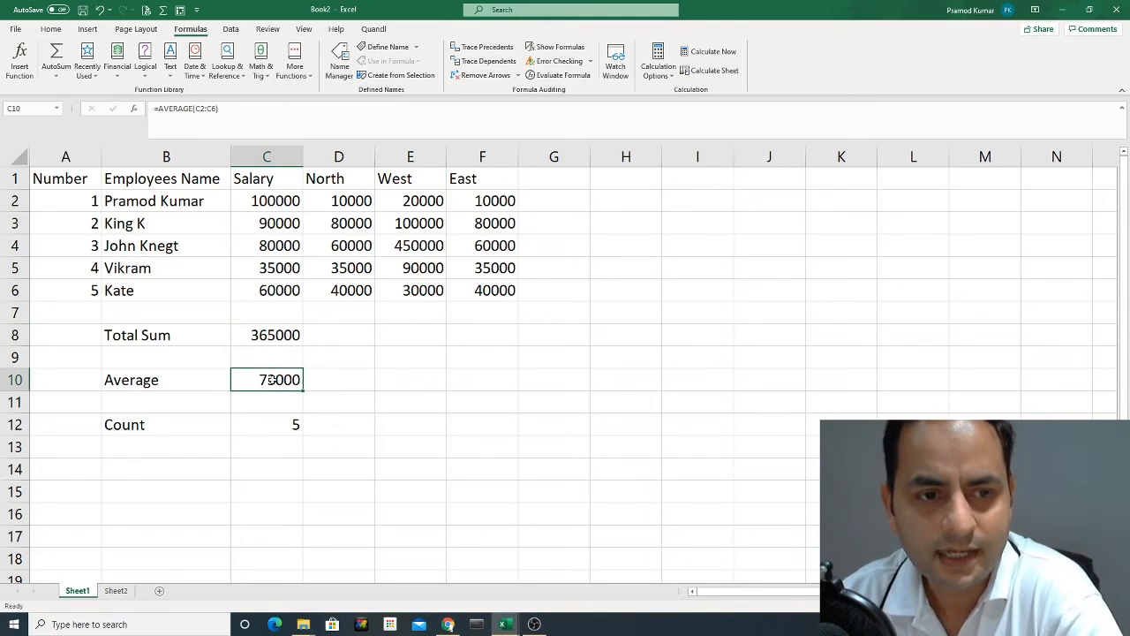
{"action": "left_click", "coordinate": [276, 426]}
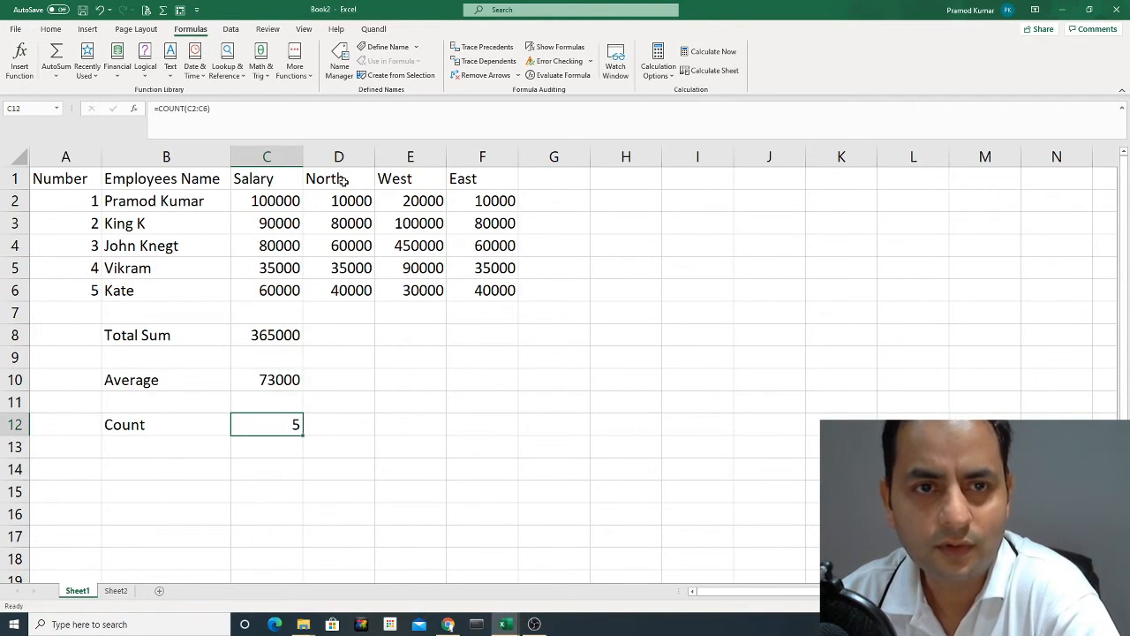
{"action": "left_click_drag", "start_coordinate": [340, 185], "coordinate": [451, 300]}
{"action": "left_click", "coordinate": [416, 226]}
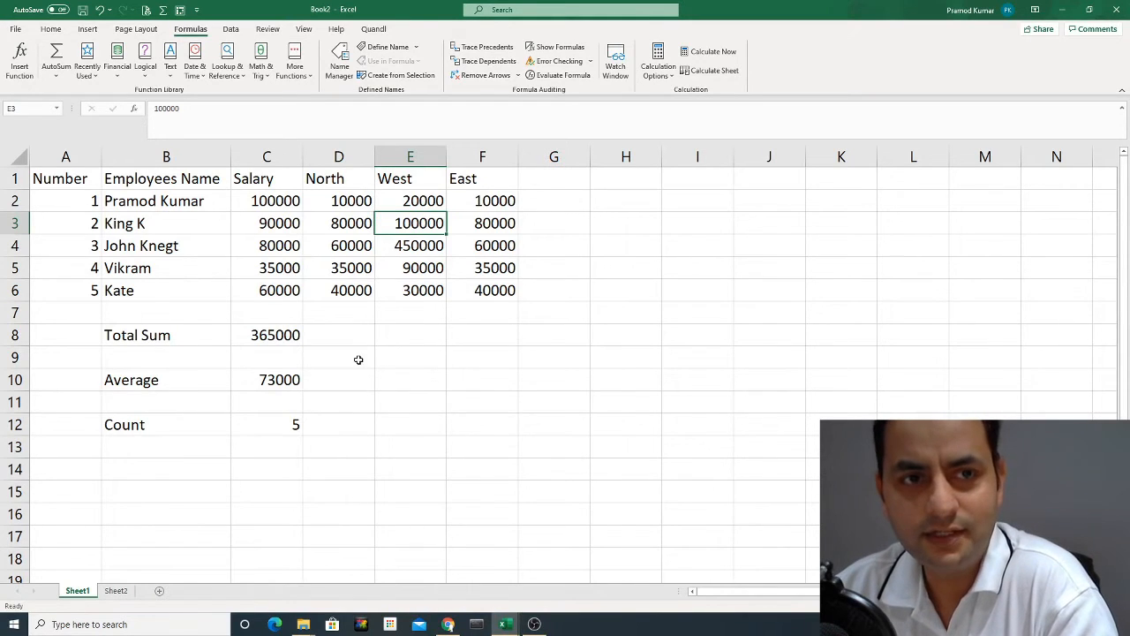
Fill the Total Sum formula from C8 across the North, West and East columns to F8.
{"action": "left_click", "coordinate": [327, 334]}
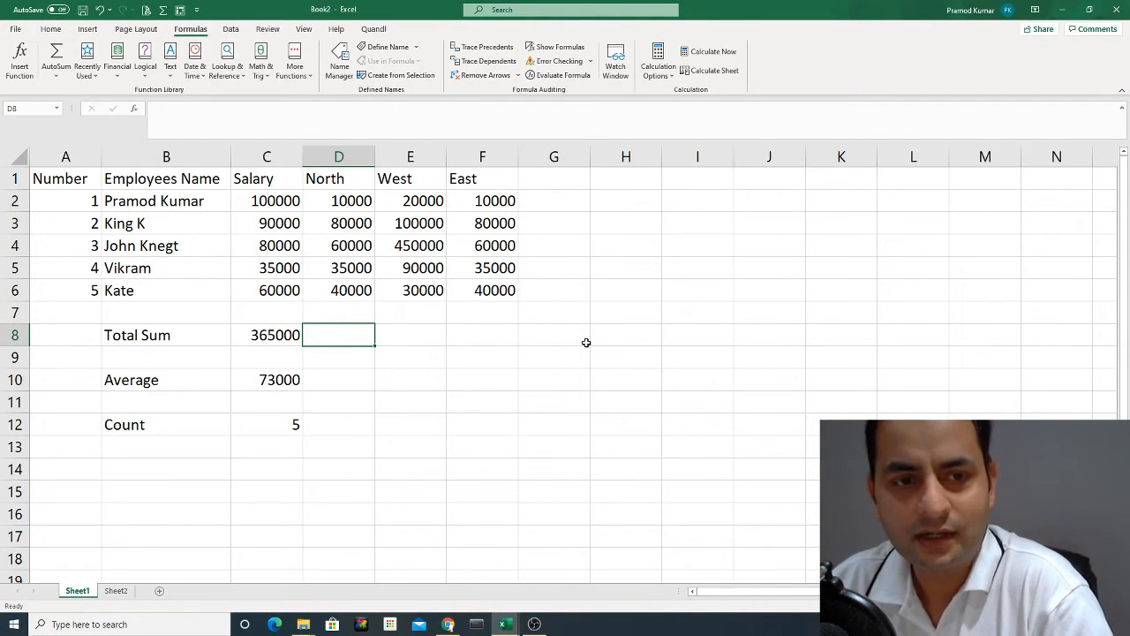
{"action": "left_click", "coordinate": [269, 340]}
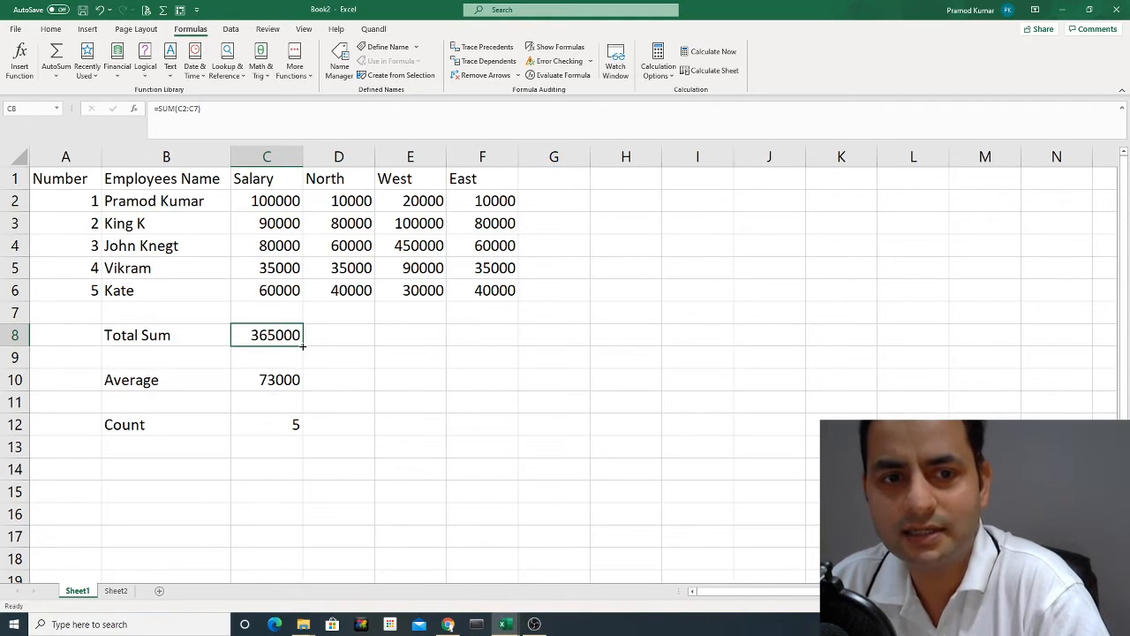
{"action": "left_click_drag", "start_coordinate": [303, 346], "coordinate": [489, 350]}
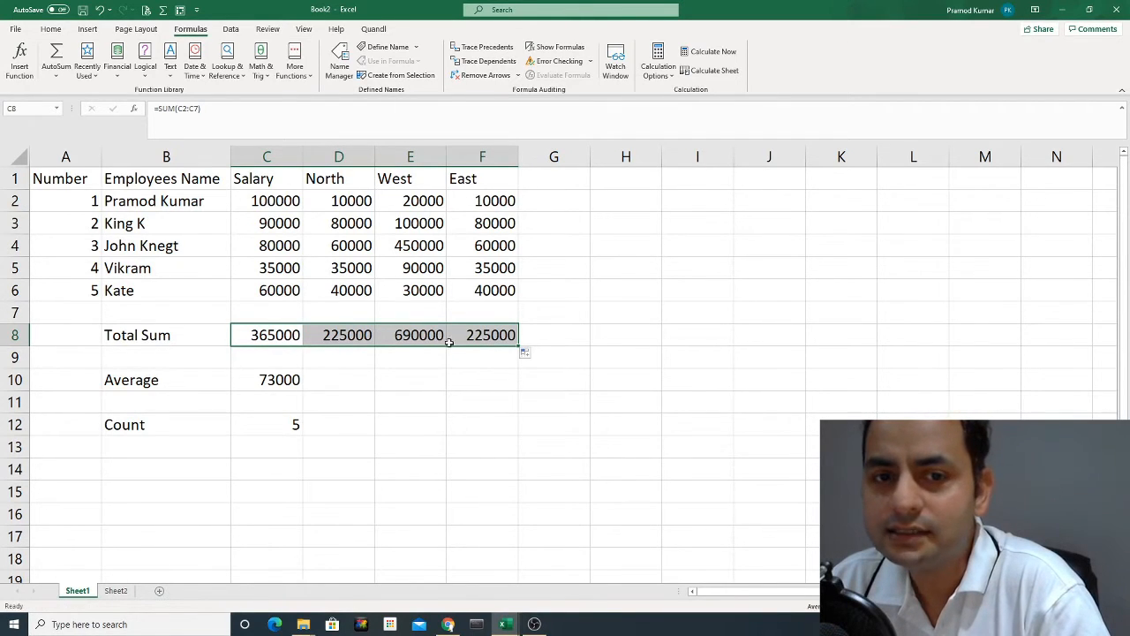
Check the cell ranges in the copied SUM formulas in E8, F8 and D8 without changing them.
{"action": "left_click", "coordinate": [414, 335]}
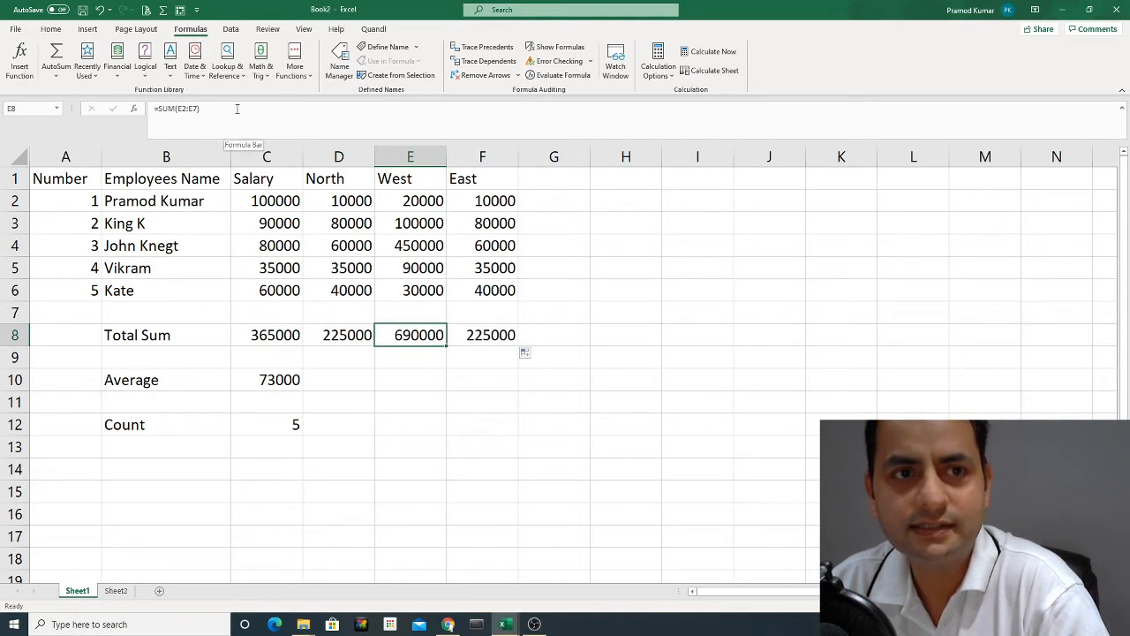
{"action": "double_click", "coordinate": [416, 337]}
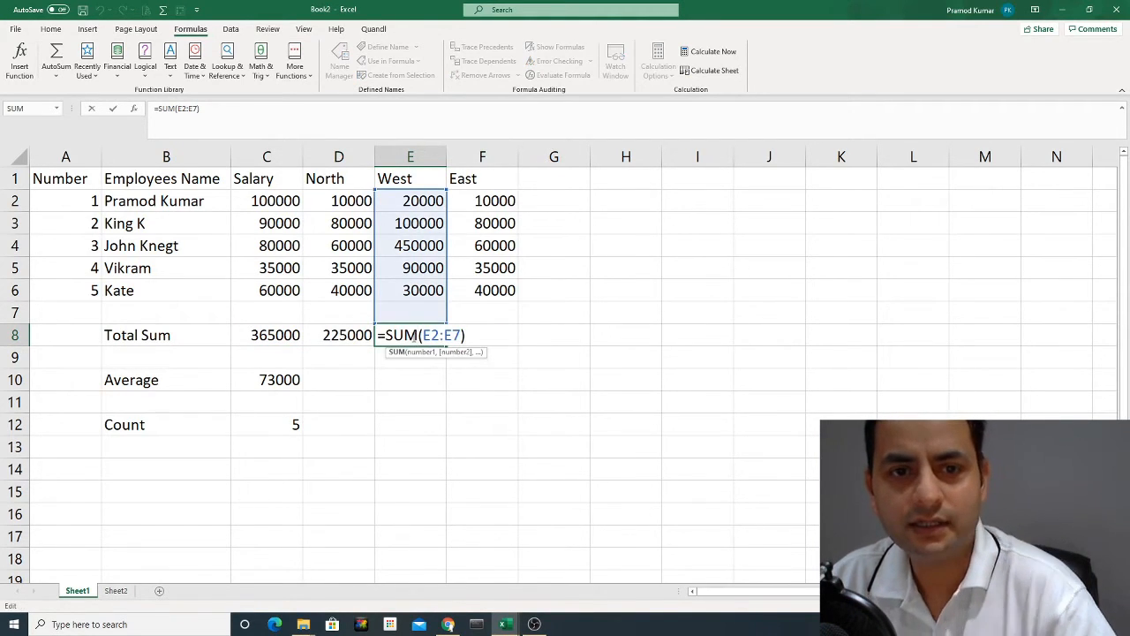
{"action": "key", "text": "Escape"}
{"action": "double_click", "coordinate": [493, 336]}
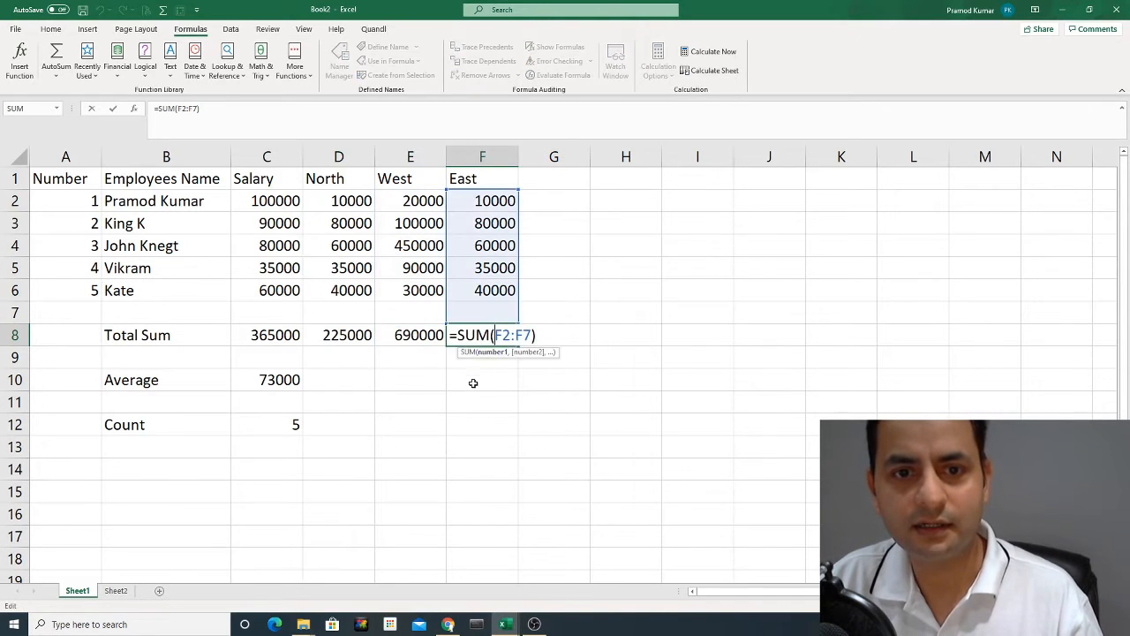
{"action": "key", "text": "Escape"}
{"action": "double_click", "coordinate": [333, 336]}
{"action": "key", "text": "Escape"}
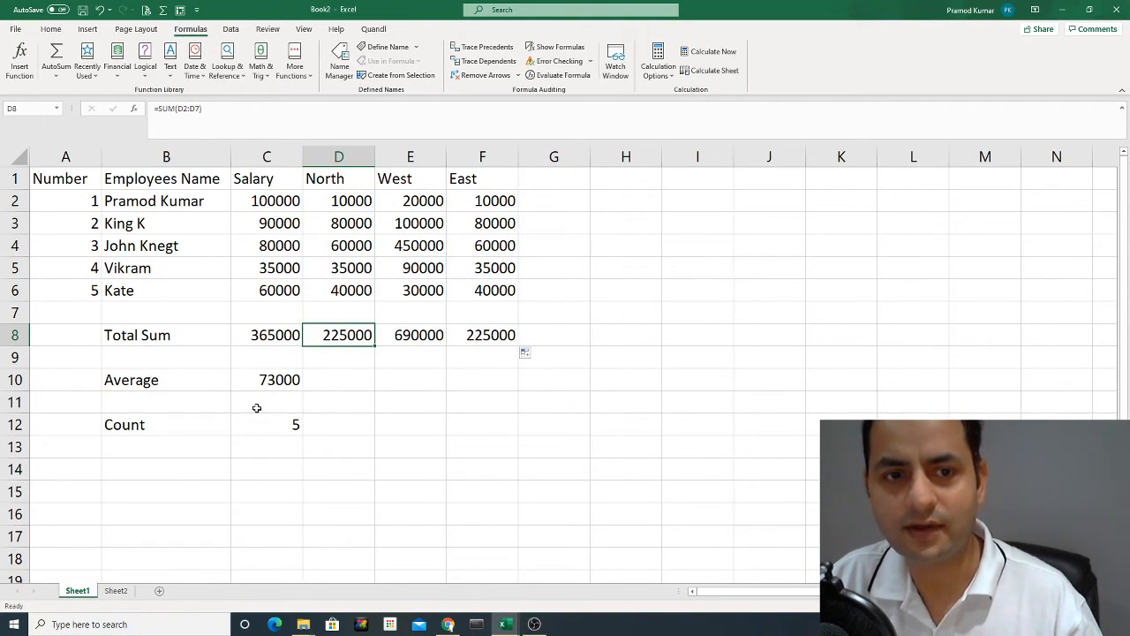
Fill the Average formula from C10 across to F10 and the Count formula from C12 across to F12.
{"action": "left_click", "coordinate": [273, 382]}
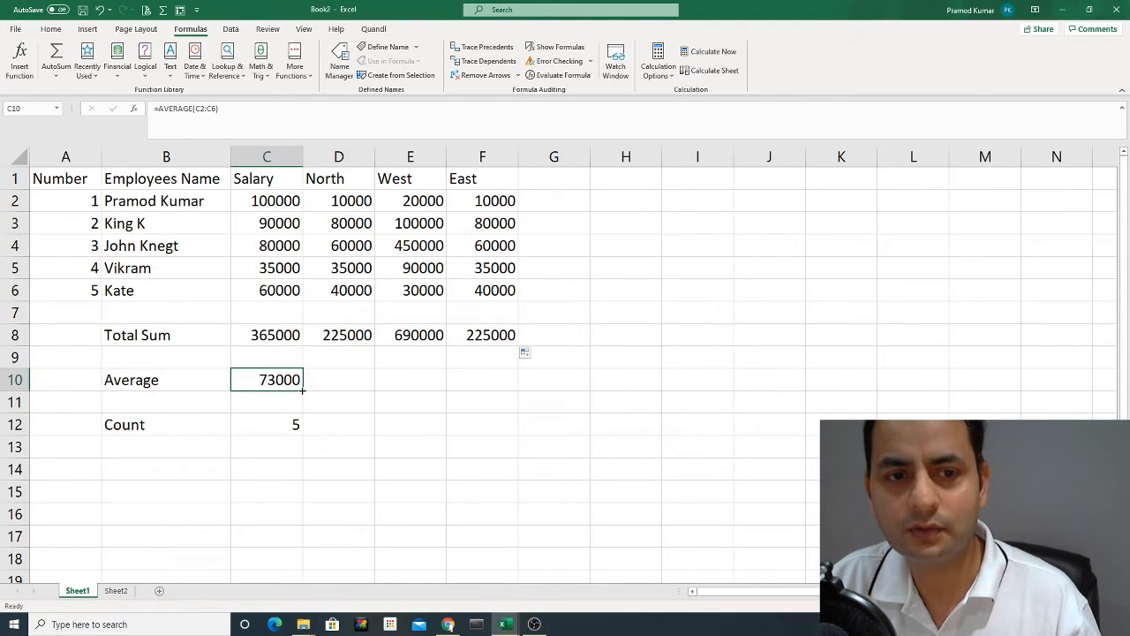
{"action": "left_click_drag", "start_coordinate": [303, 389], "coordinate": [484, 404]}
{"action": "left_click", "coordinate": [273, 424]}
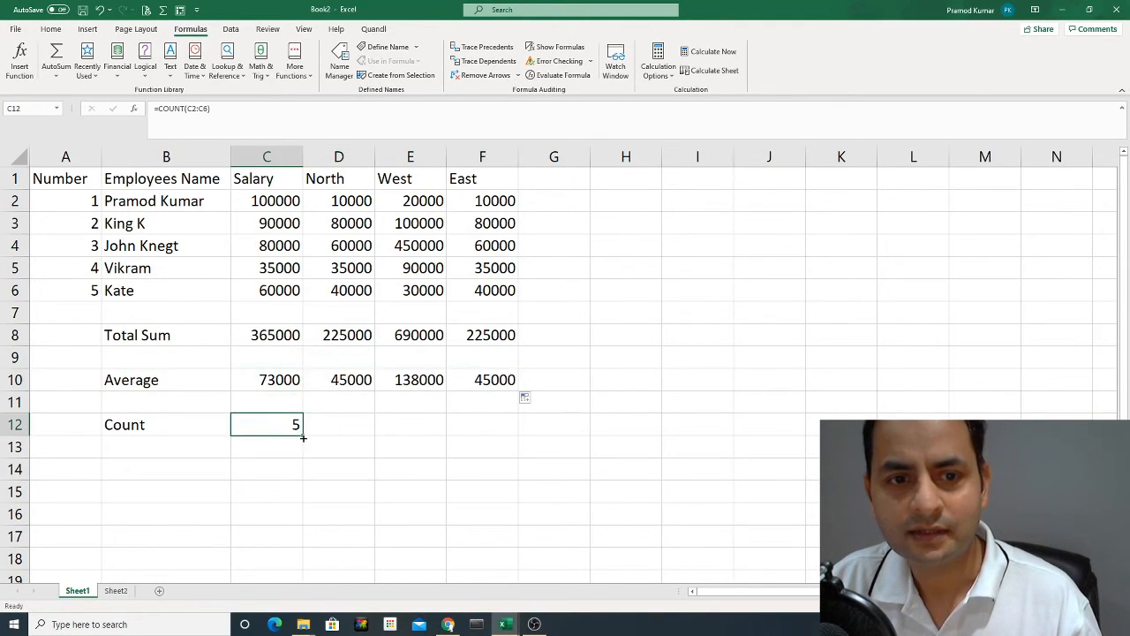
{"action": "left_click_drag", "start_coordinate": [303, 437], "coordinate": [482, 432]}
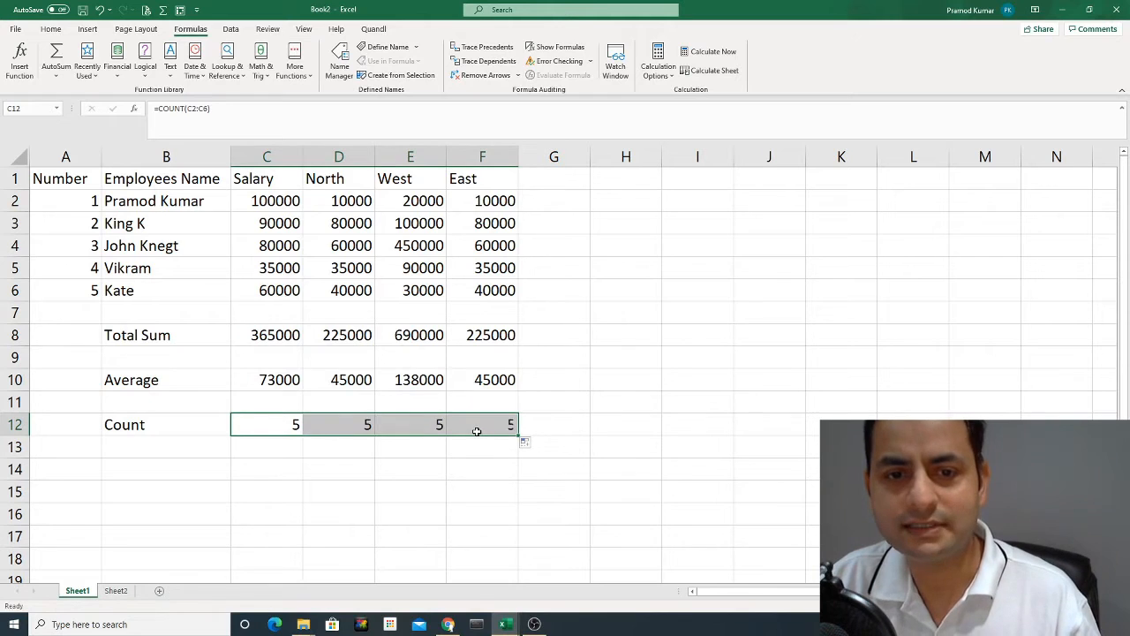
Check the ranges used by the copied Count formula in F12 and the Average formula in E10.
{"action": "left_click", "coordinate": [476, 427]}
{"action": "double_click", "coordinate": [476, 427]}
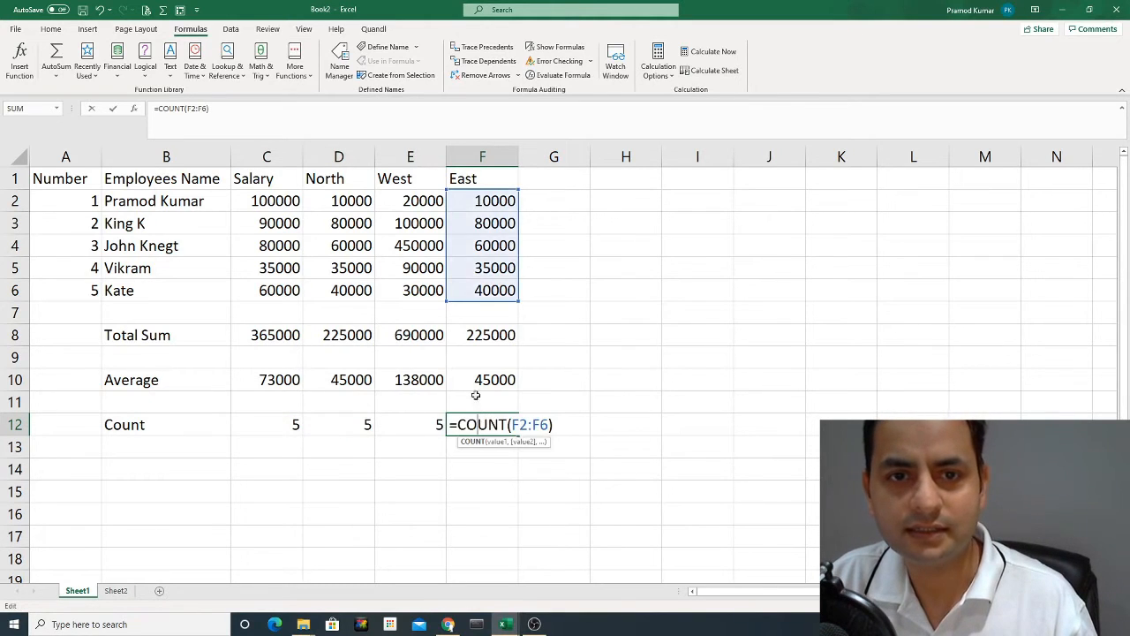
{"action": "key", "text": "Escape"}
{"action": "double_click", "coordinate": [413, 380]}
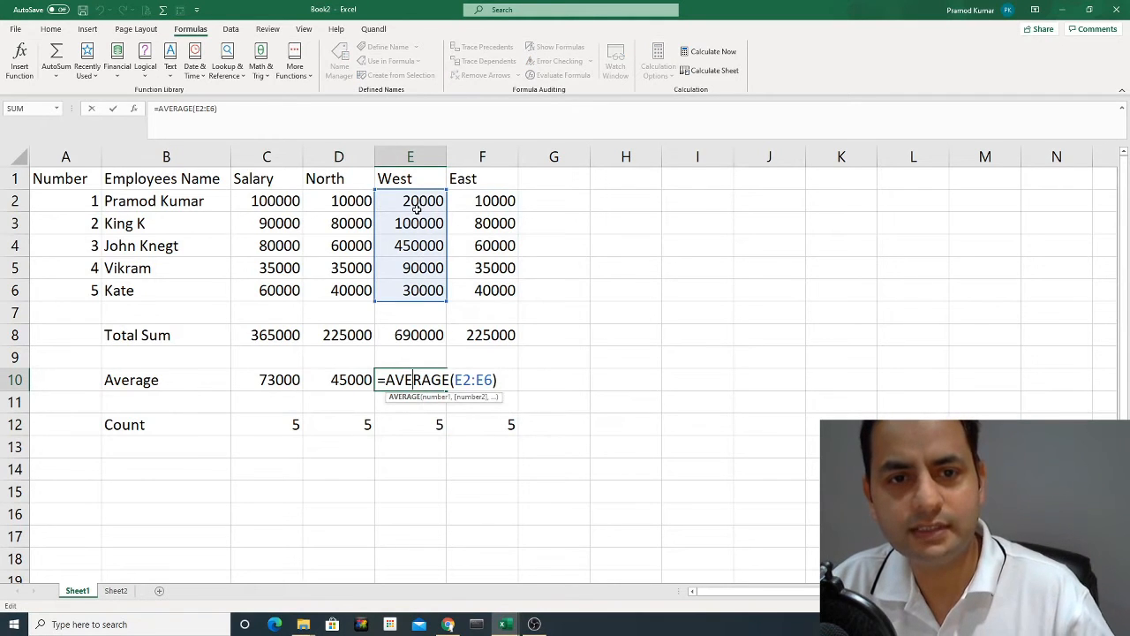
{"action": "key", "text": "Escape"}
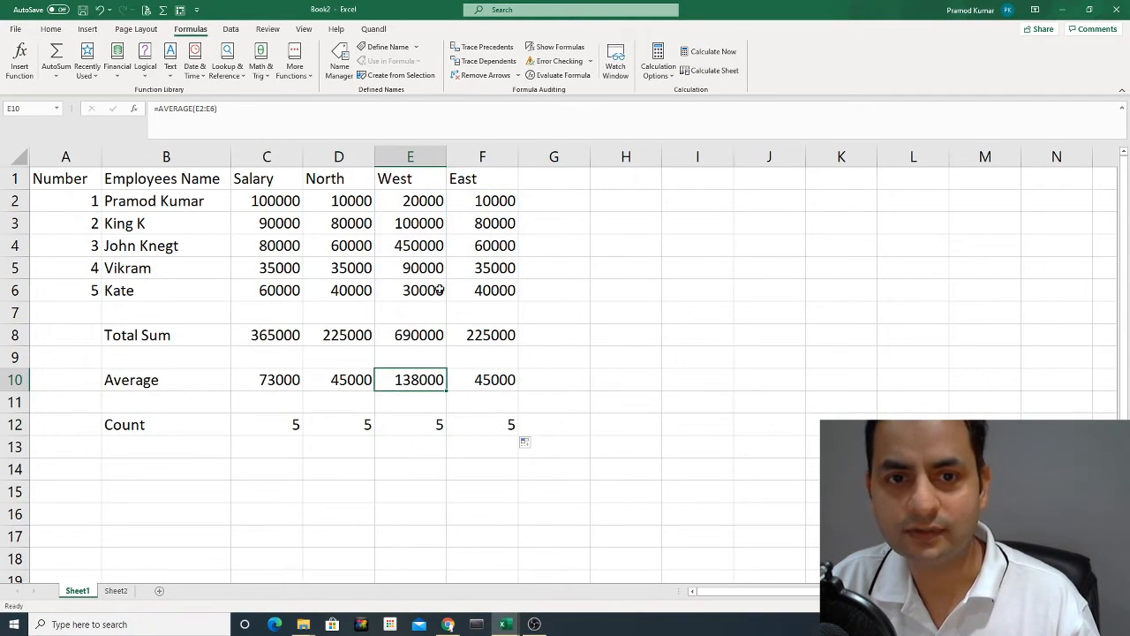
Clear the East value in F6 and review the Total Sum, Average and Count rows.
{"action": "left_click", "coordinate": [474, 291]}
{"action": "key", "text": "Delete"}
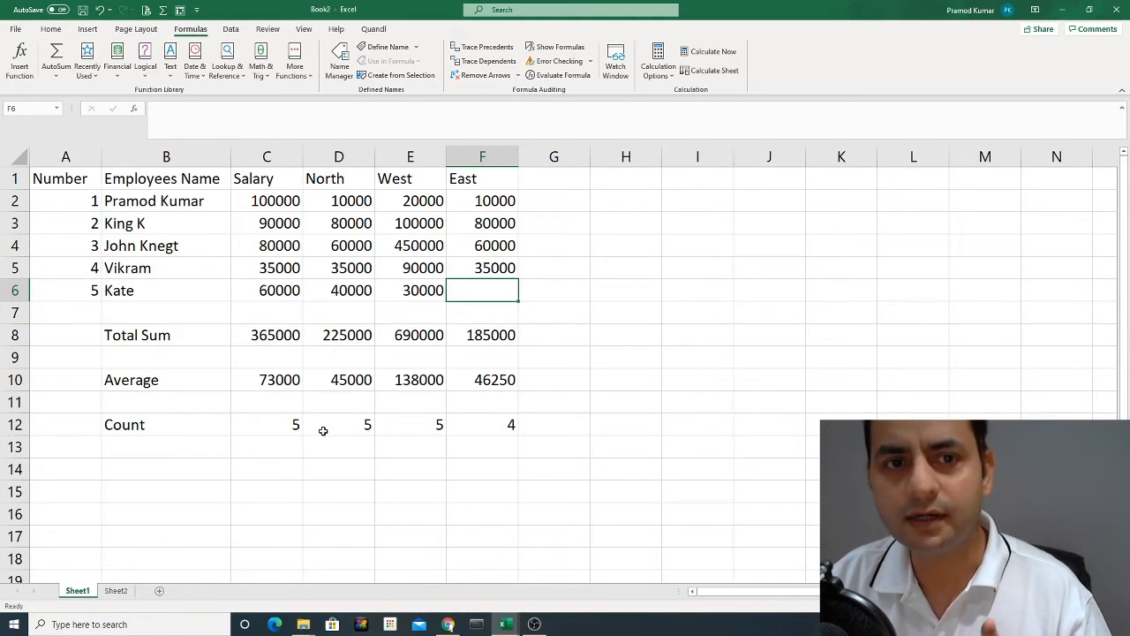
{"action": "left_click", "coordinate": [340, 336]}
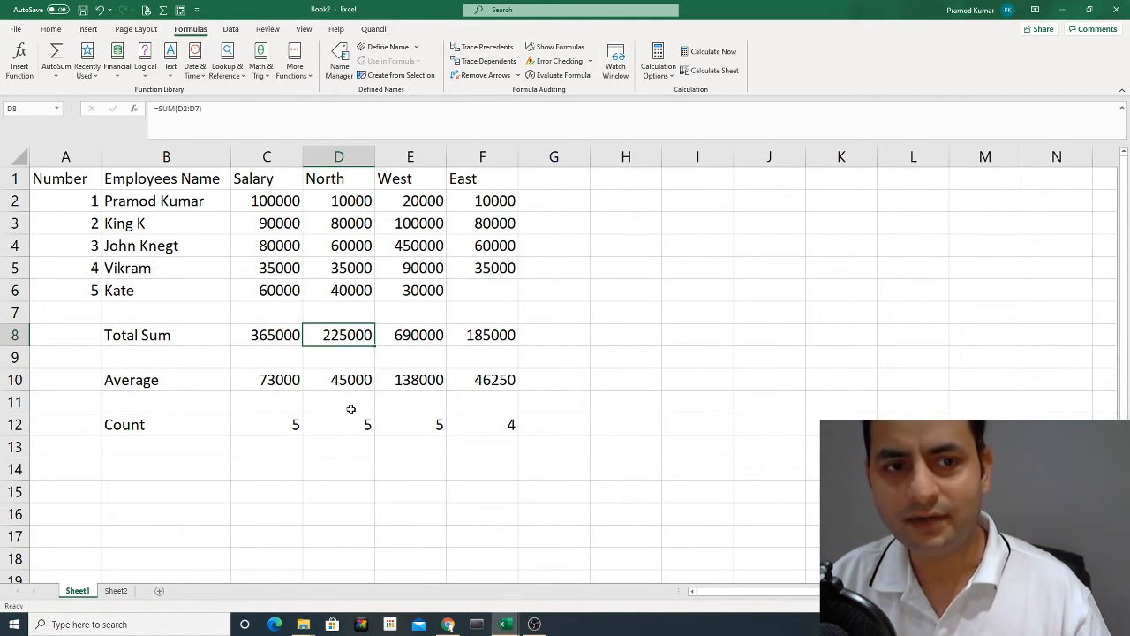
{"action": "left_click_drag", "start_coordinate": [154, 335], "coordinate": [494, 428]}
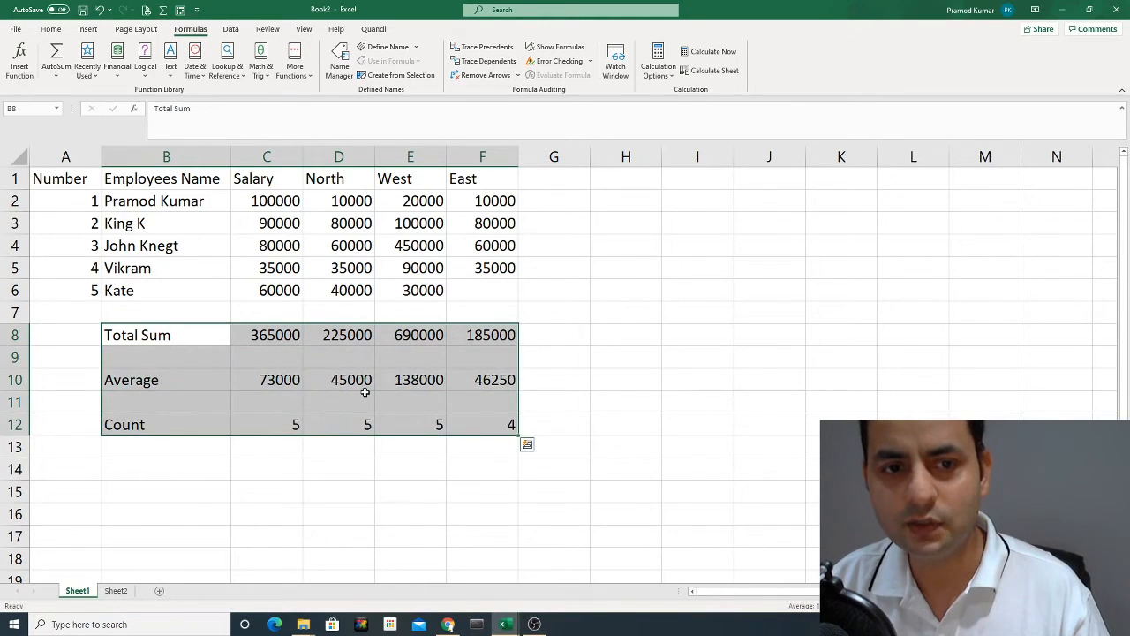
{"action": "left_click", "coordinate": [353, 402]}
{"action": "left_click_drag", "start_coordinate": [127, 378], "coordinate": [494, 381]}
{"action": "left_click_drag", "start_coordinate": [265, 424], "coordinate": [477, 411]}
{"action": "left_click", "coordinate": [378, 336]}
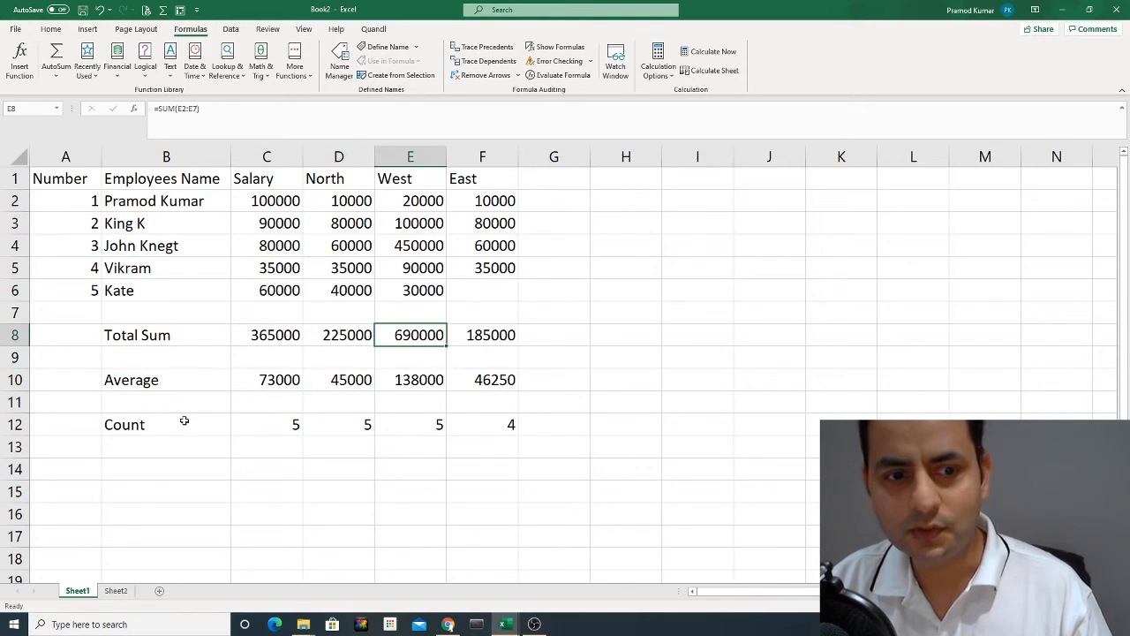
Clear the arithmetic example from Sheet2 by deleting the contents of B2:F16.
{"action": "left_click", "coordinate": [121, 598]}
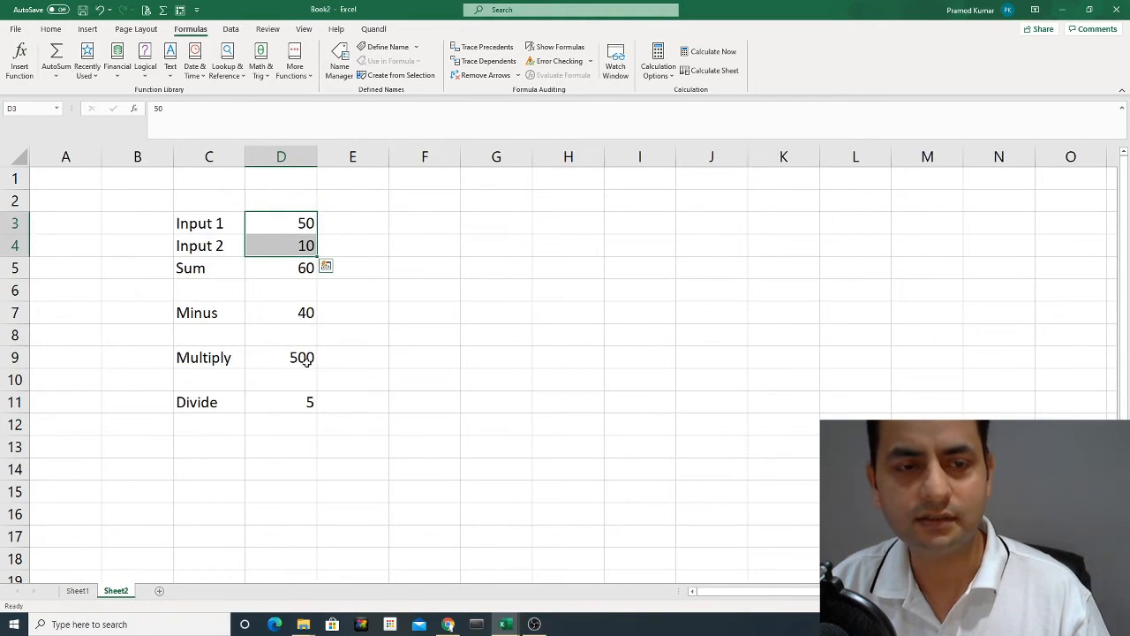
{"action": "left_click", "coordinate": [192, 358]}
{"action": "left_click_drag", "start_coordinate": [128, 201], "coordinate": [415, 450]}
{"action": "left_click_drag", "start_coordinate": [444, 505], "coordinate": [446, 515]}
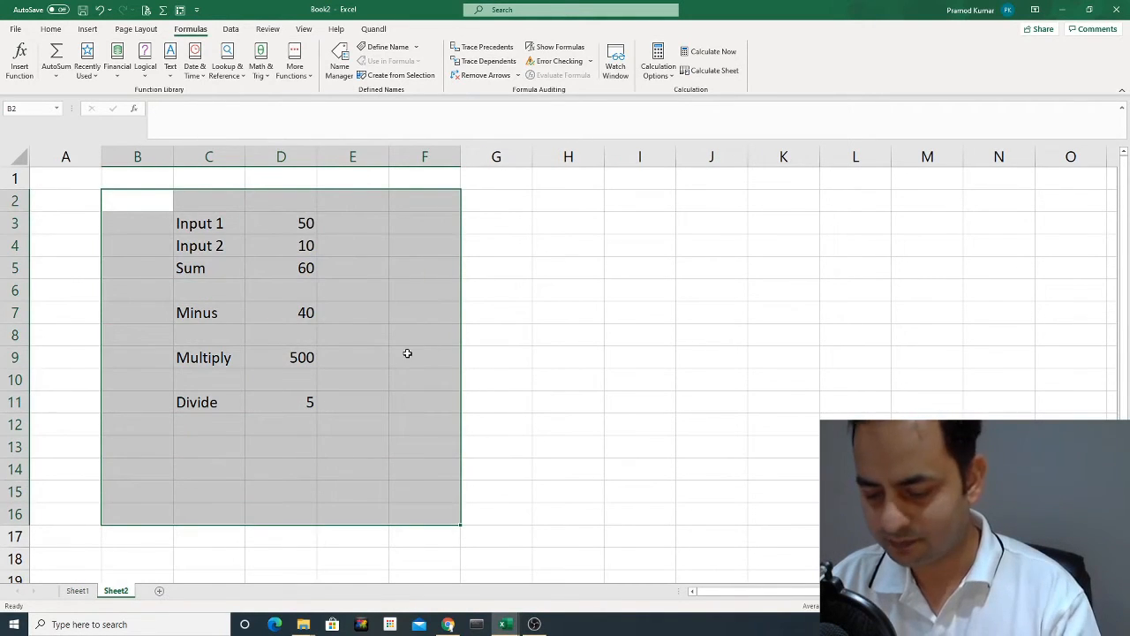
{"action": "key", "text": "Delete"}
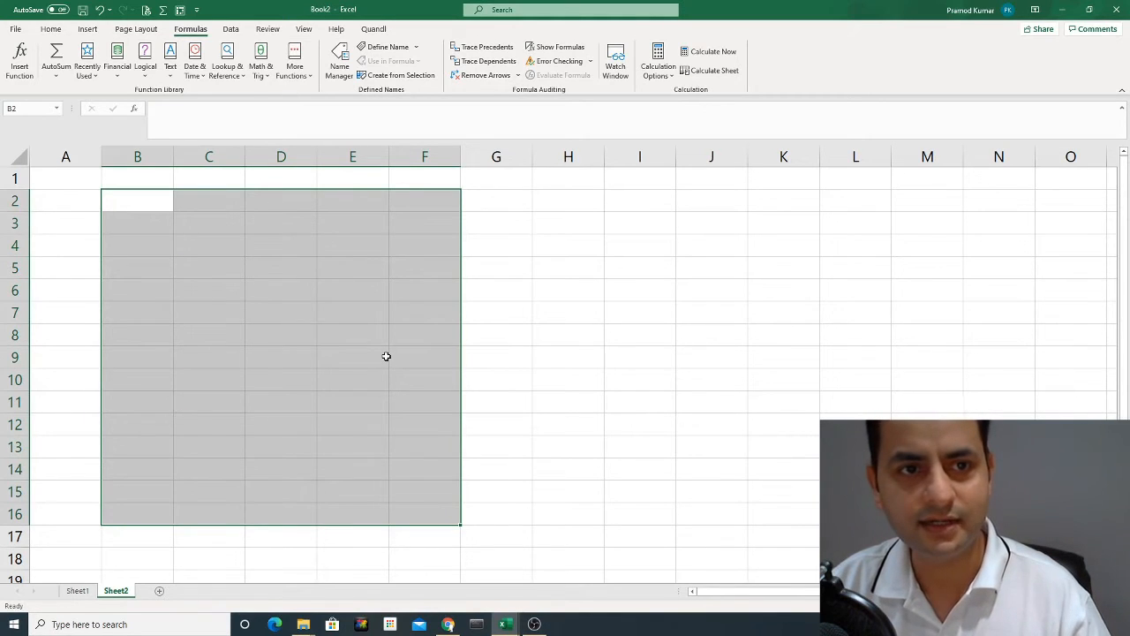
Enter the row labels Total Sum in C3 and Average in C4 on Sheet2.
{"action": "left_click", "coordinate": [321, 328]}
{"action": "left_click", "coordinate": [268, 224]}
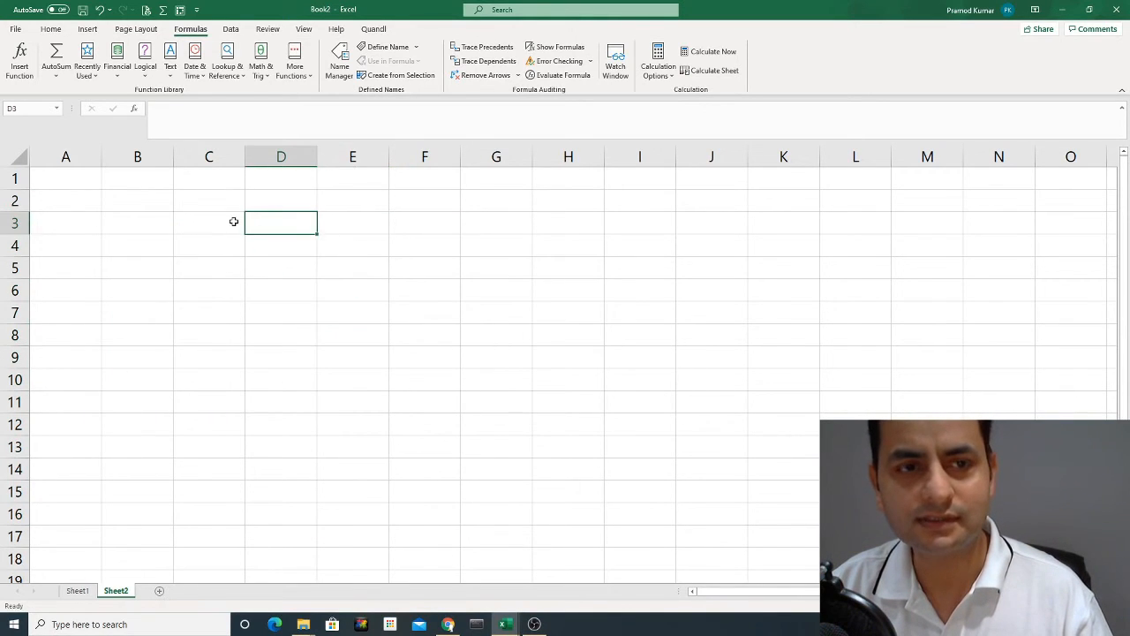
{"action": "left_click", "coordinate": [209, 222]}
{"action": "left_click", "coordinate": [277, 226]}
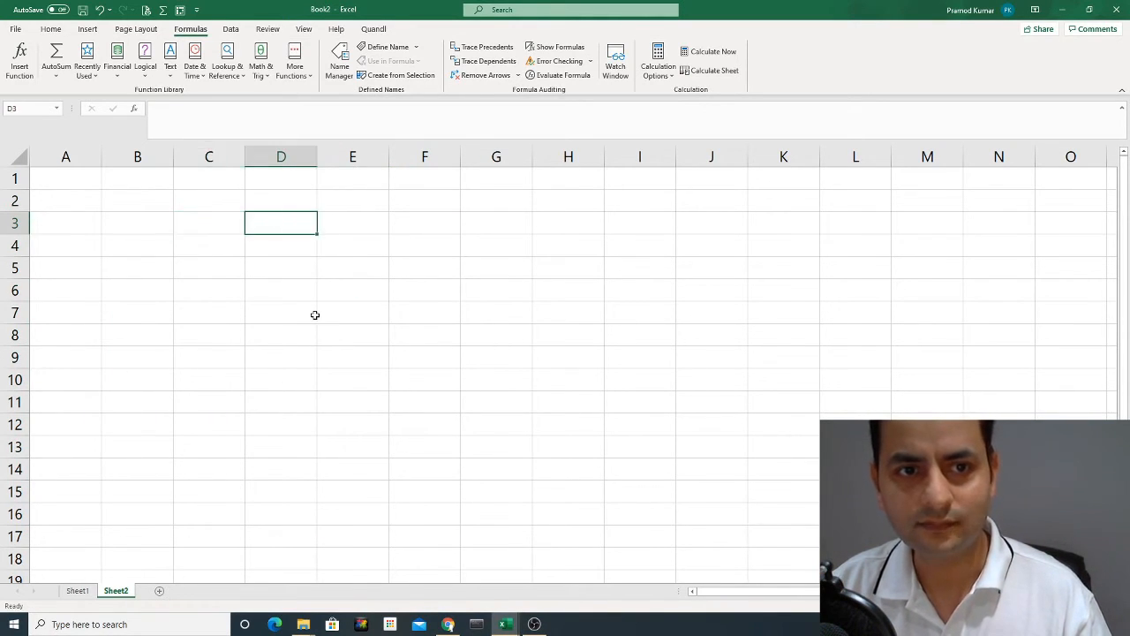
{"action": "key", "text": "Left"}
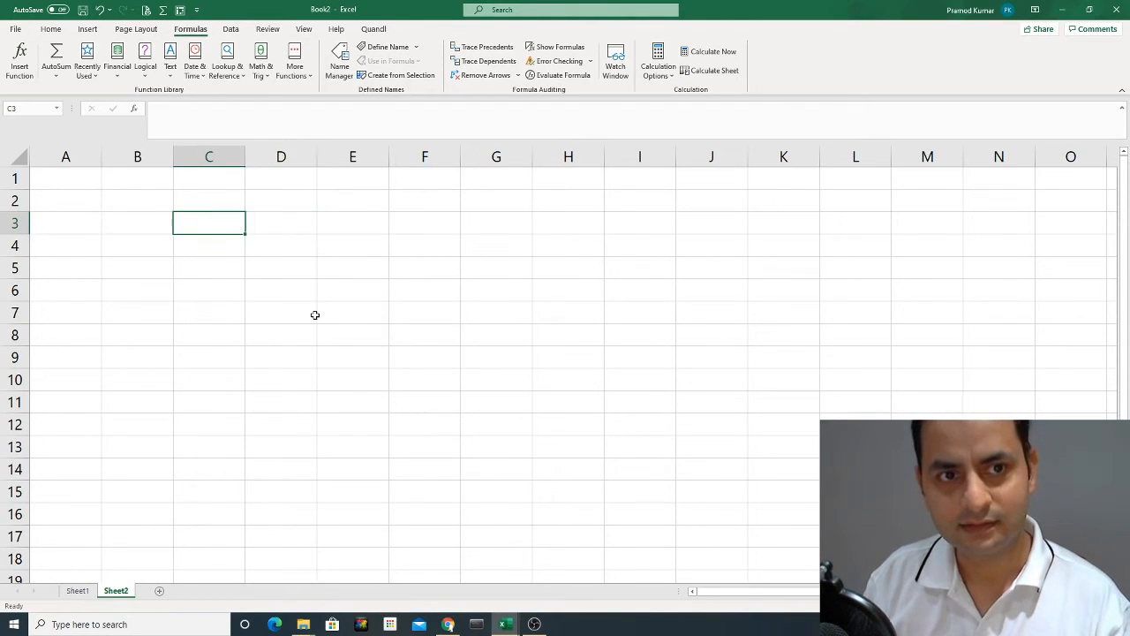
{"action": "type", "text": "Numbers"}
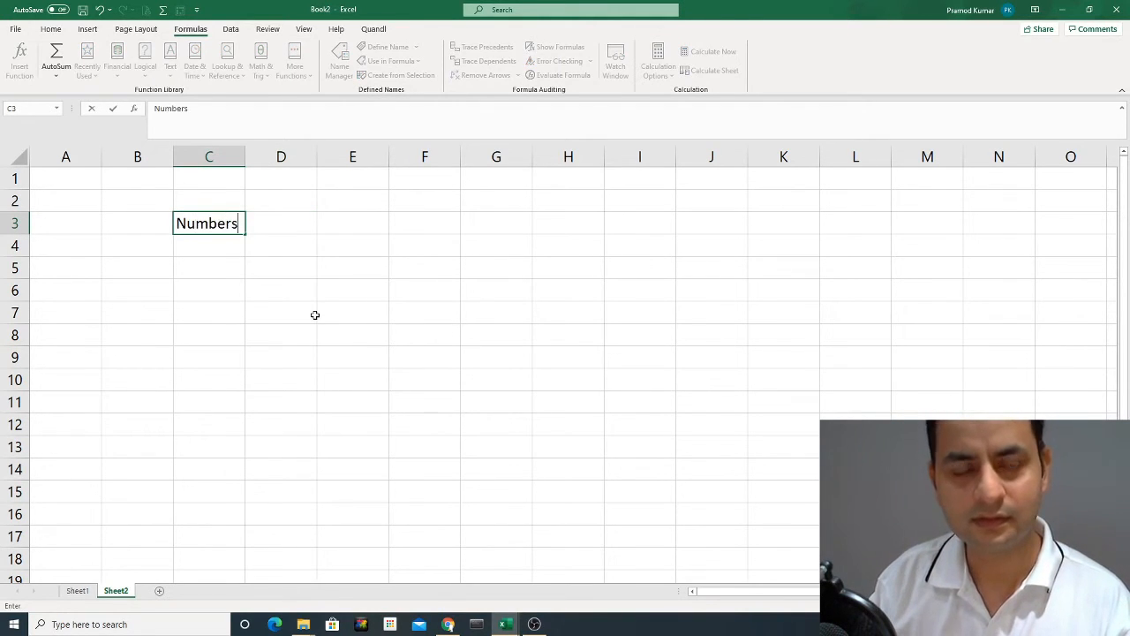
{"action": "key", "text": "Escape"}
{"action": "type", "text": "To"}
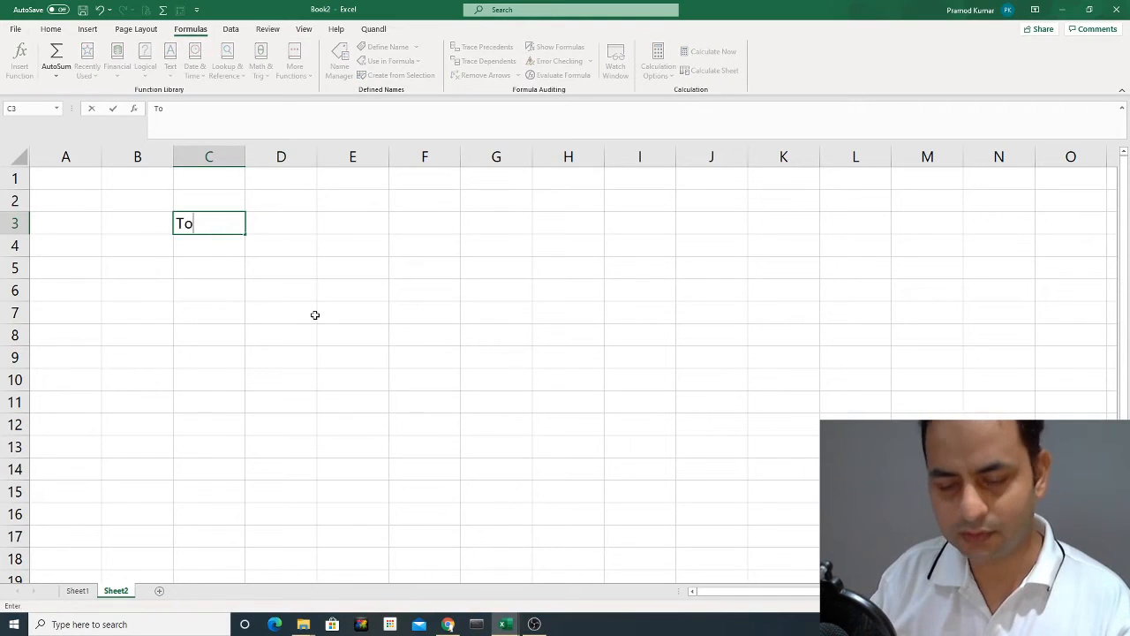
{"action": "type", "text": "tal Sum"}
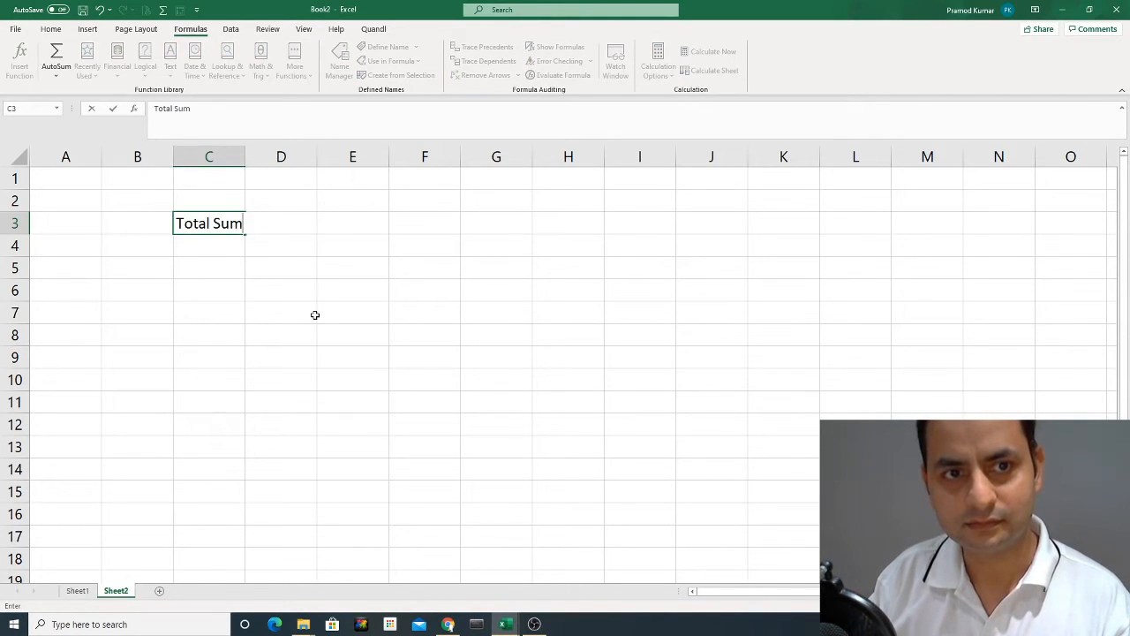
{"action": "key", "text": "Return"}
{"action": "type", "text": "Average"}
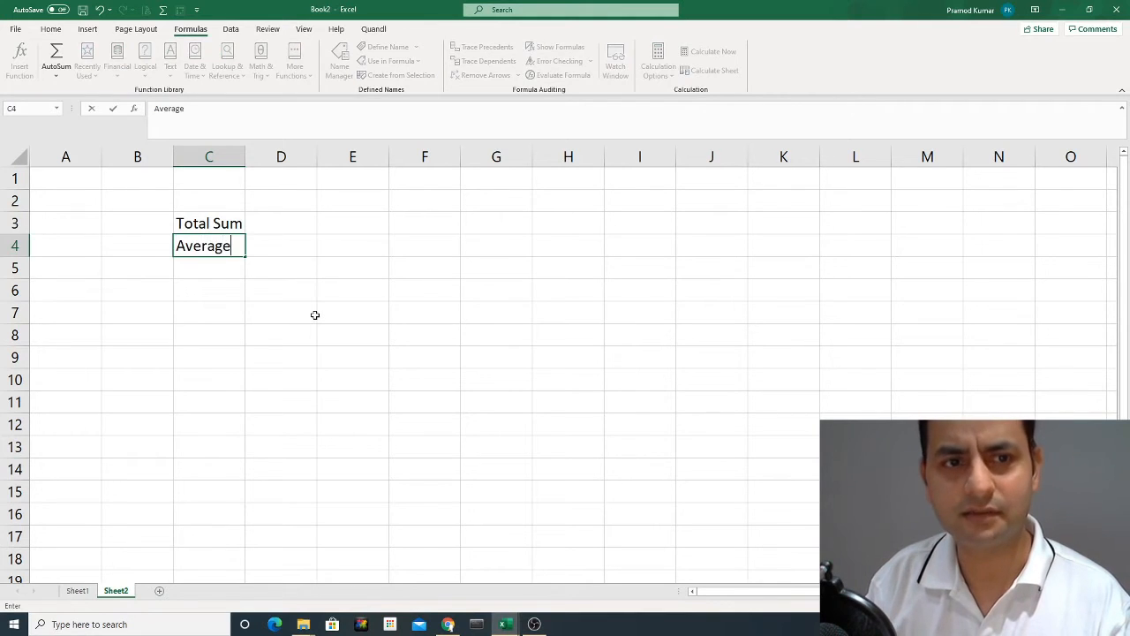
{"action": "key", "text": "Return"}
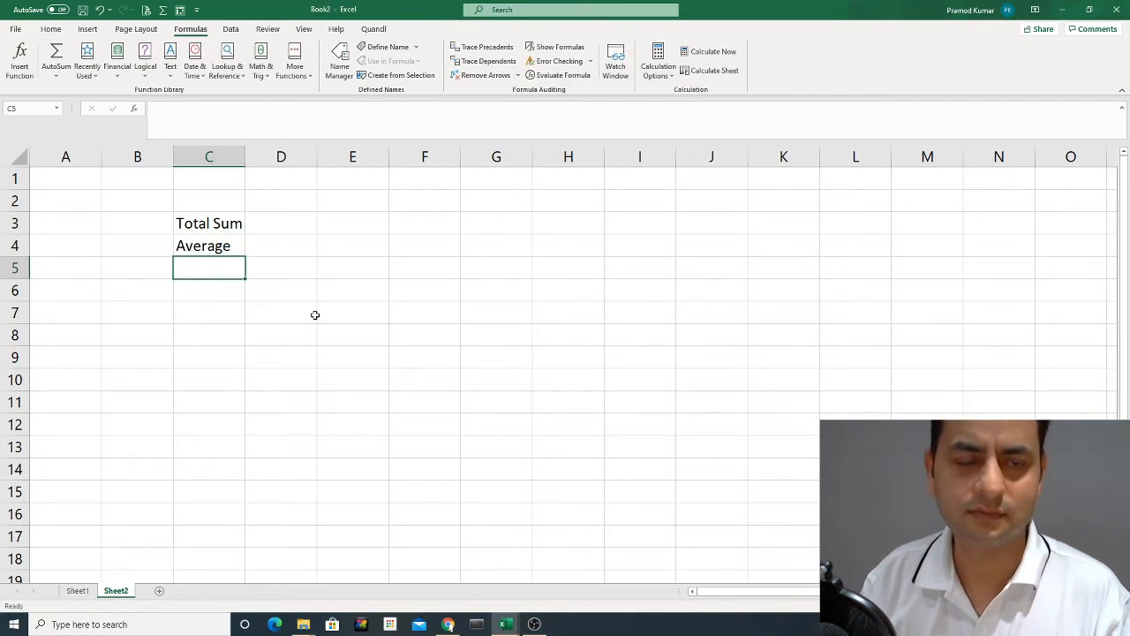
Enter the label Region in C2 above Total Sum, and make D3 the active cell.
{"action": "key", "text": "Up"}
{"action": "key", "text": "Up"}
{"action": "key", "text": "Up"}
{"action": "type", "text": "REg"}
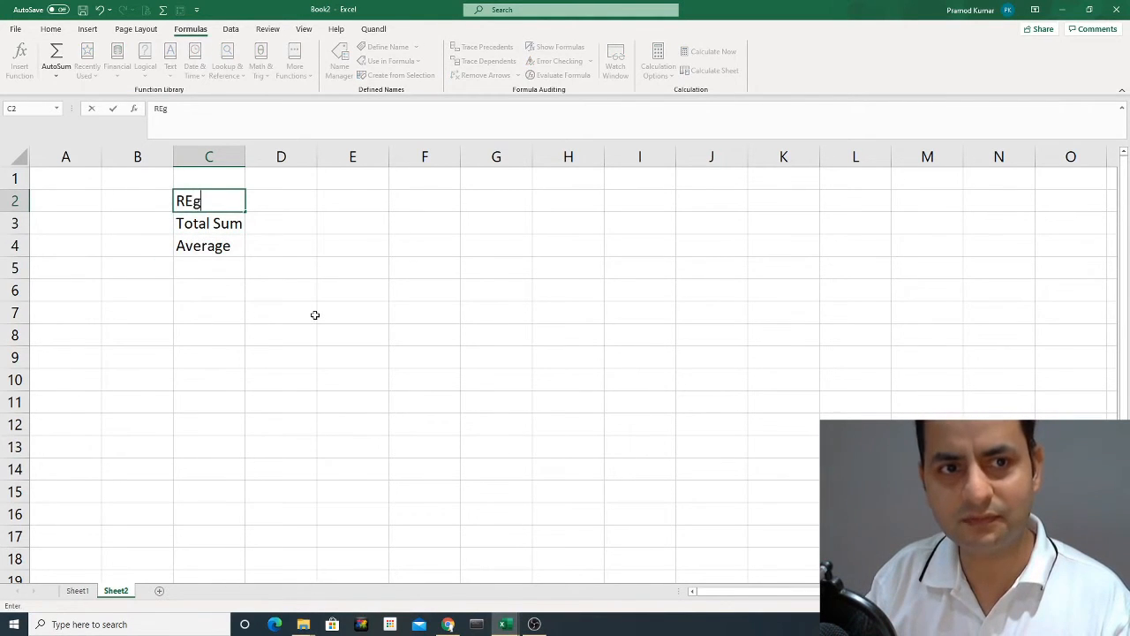
{"action": "key", "text": "BackSpace"}
{"action": "key", "text": "BackSpace"}
{"action": "type", "text": "egion"}
{"action": "key", "text": "Return"}
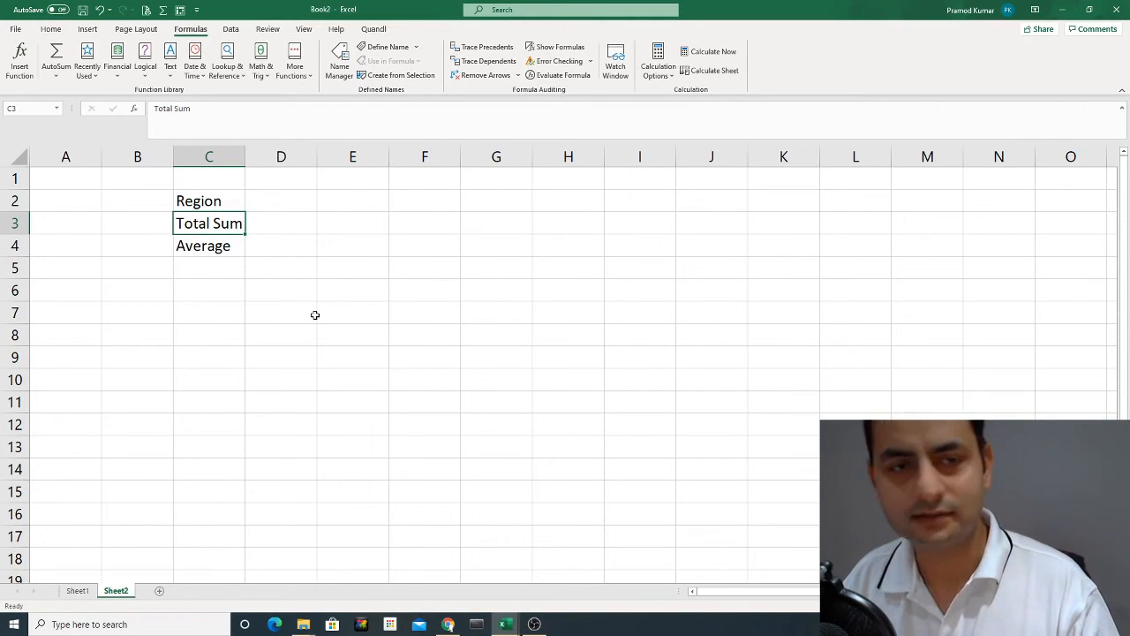
{"action": "key", "text": "Right"}
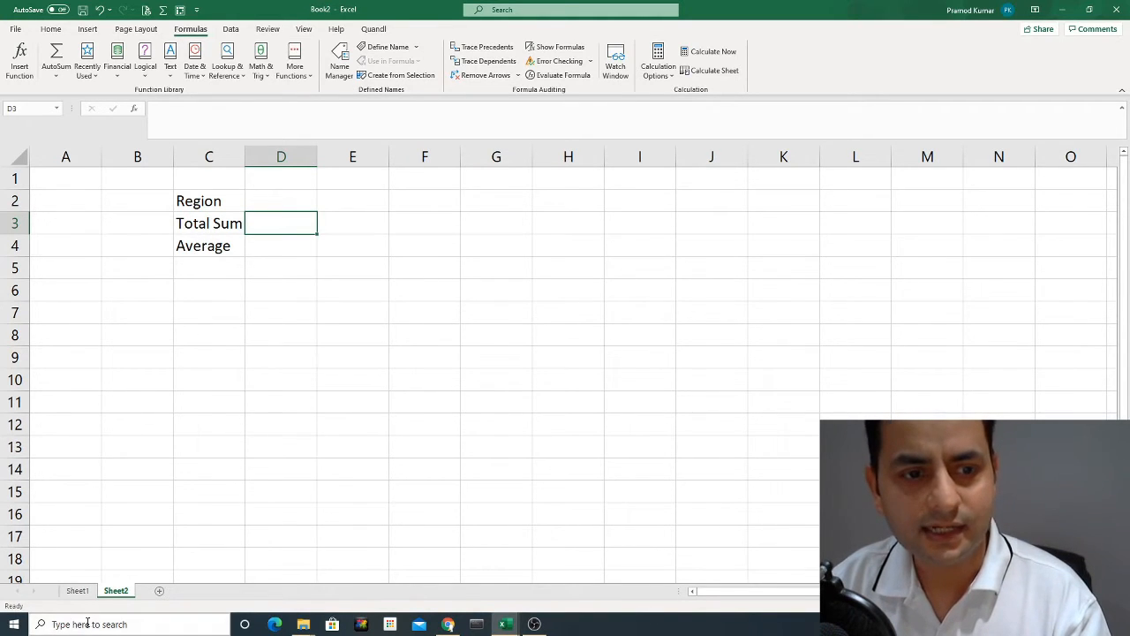
{"action": "left_click", "coordinate": [81, 592]}
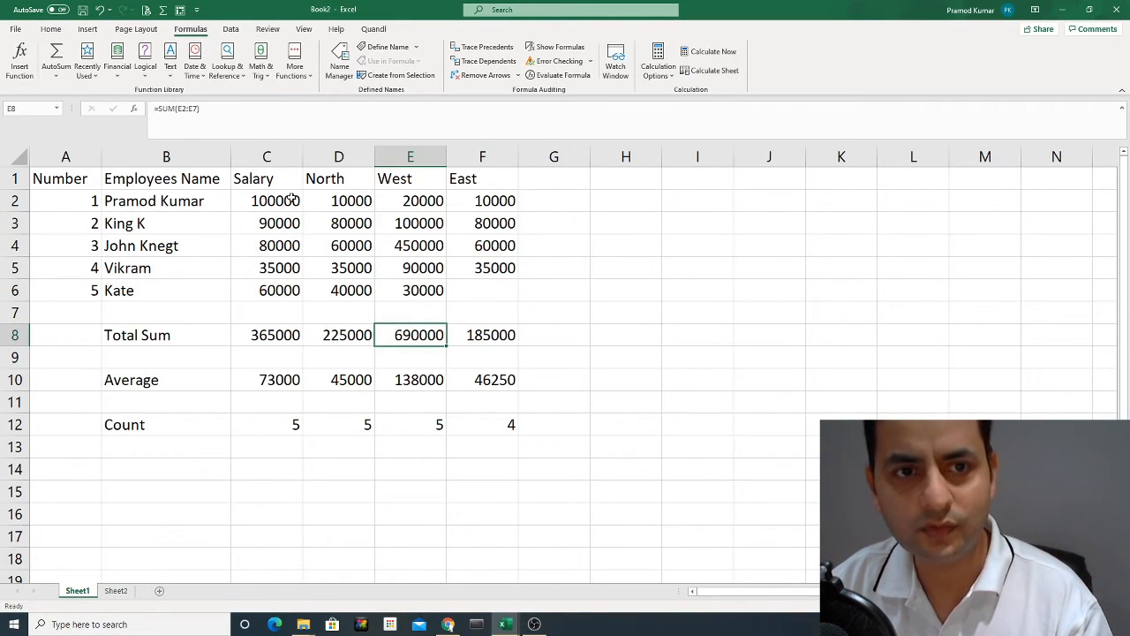
{"action": "left_click", "coordinate": [115, 591]}
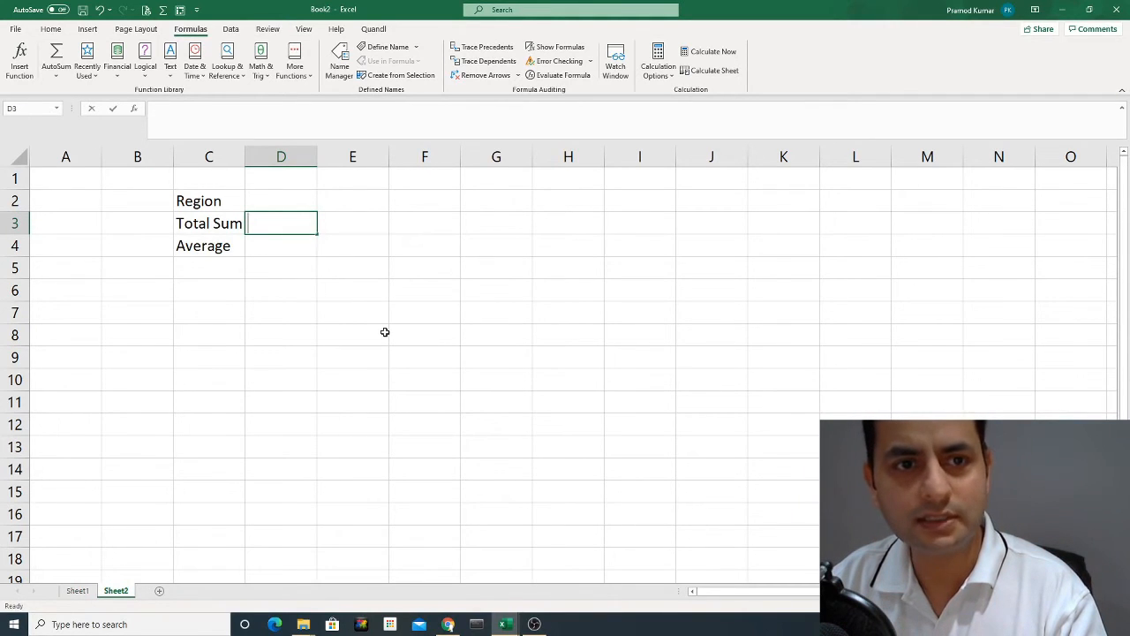
{"action": "type", "text": "="}
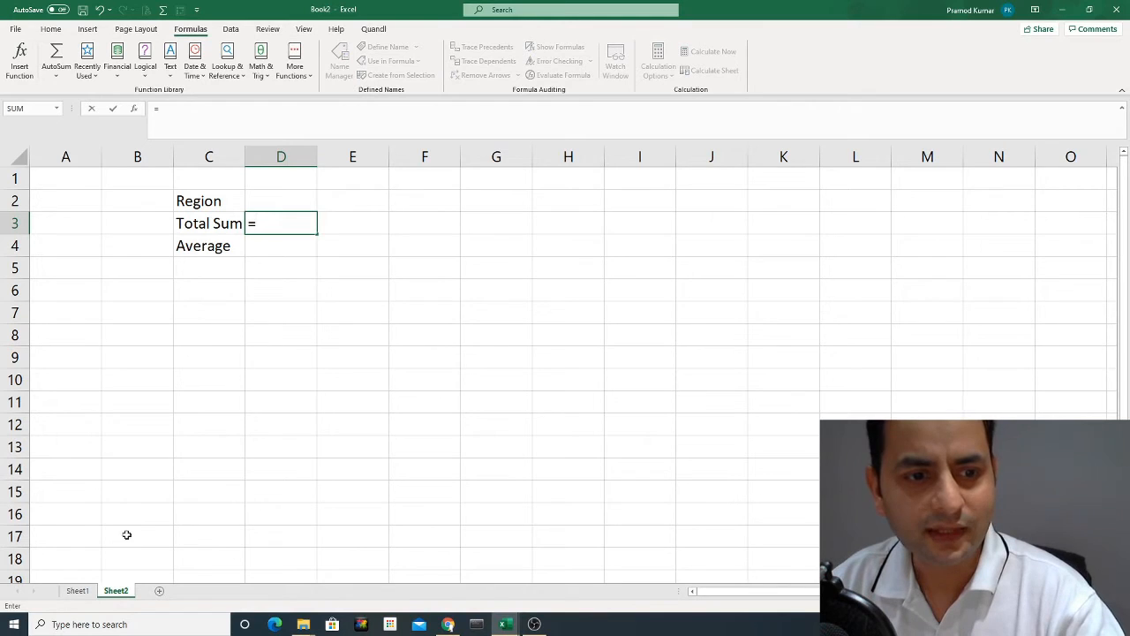
{"action": "left_click", "coordinate": [80, 592]}
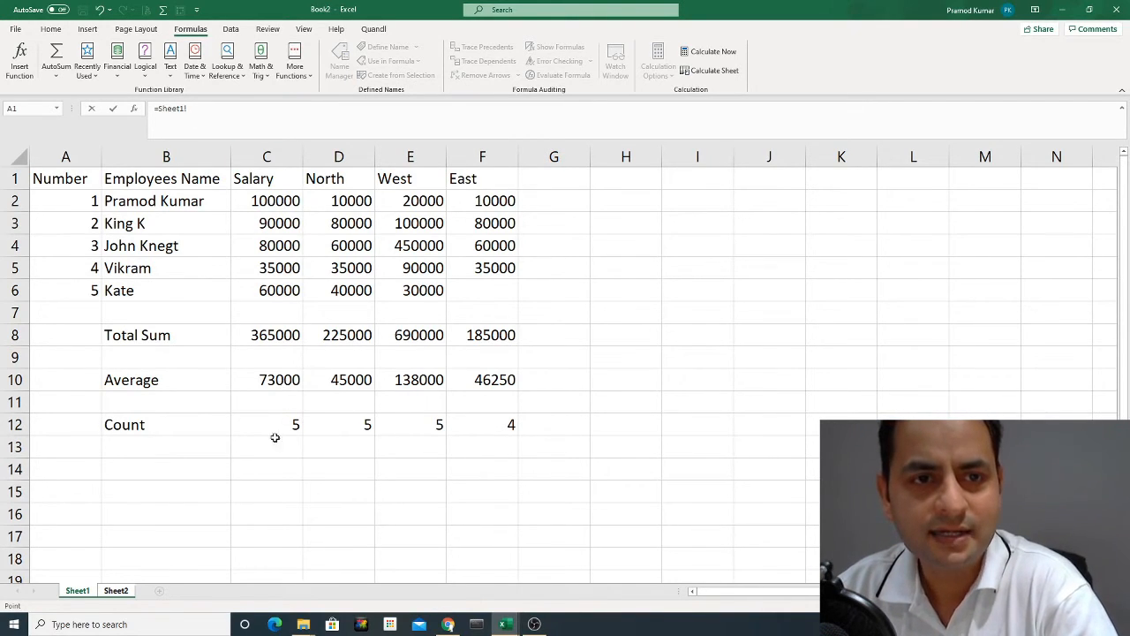
{"action": "left_click", "coordinate": [276, 202]}
{"action": "left_click_drag", "start_coordinate": [277, 202], "coordinate": [273, 288]}
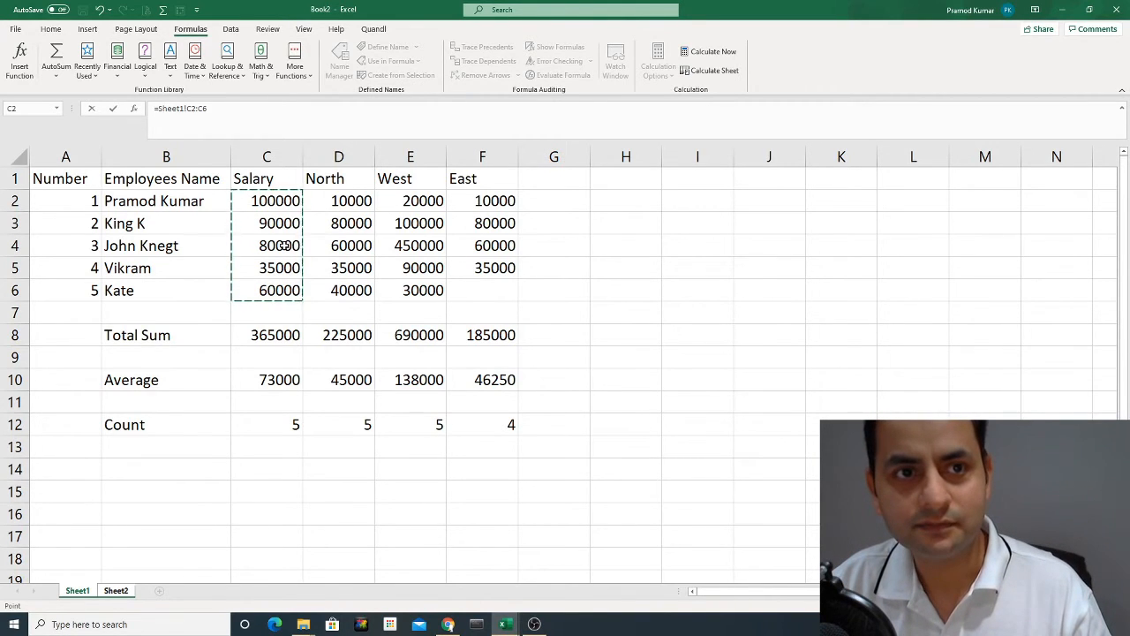
{"action": "key", "text": "Escape"}
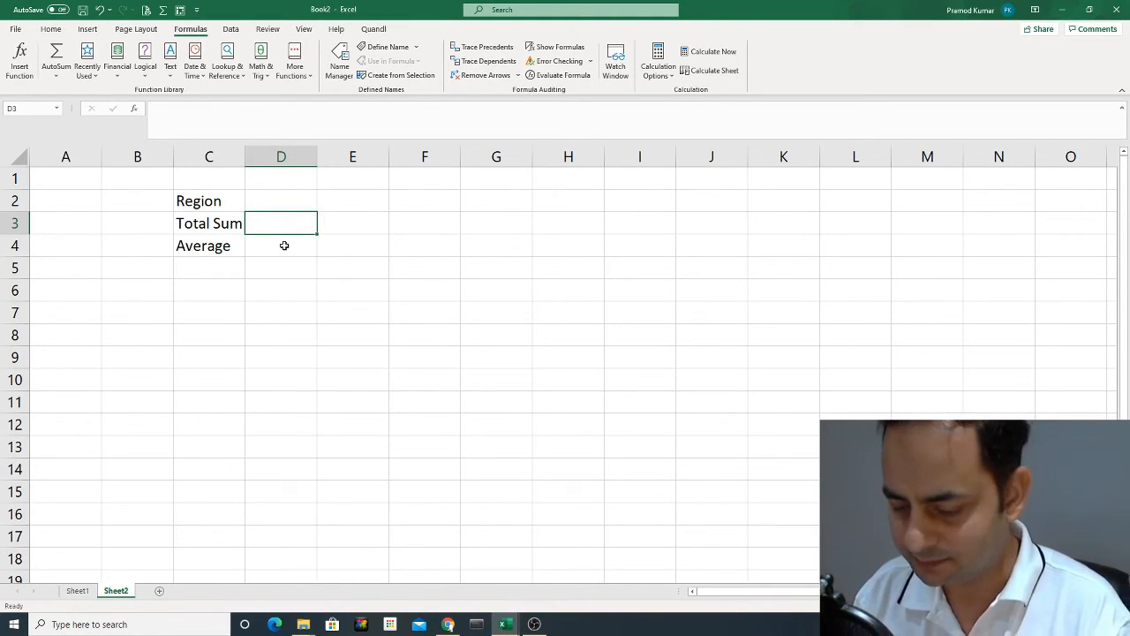
{"action": "type", "text": "="}
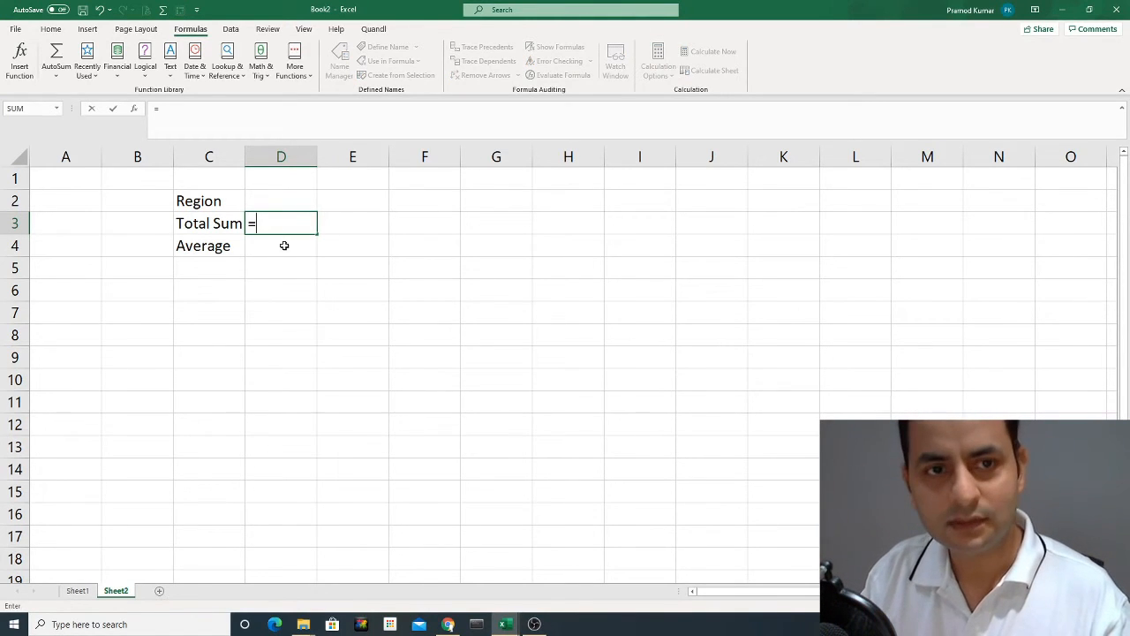
{"action": "type", "text": "s"}
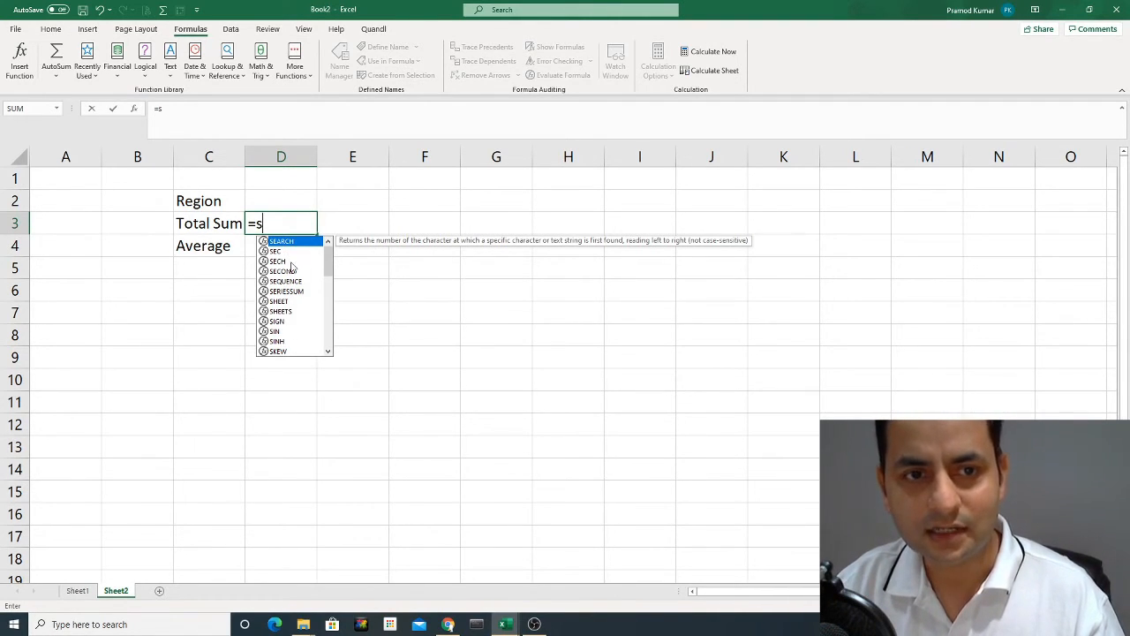
{"action": "type", "text": "um"}
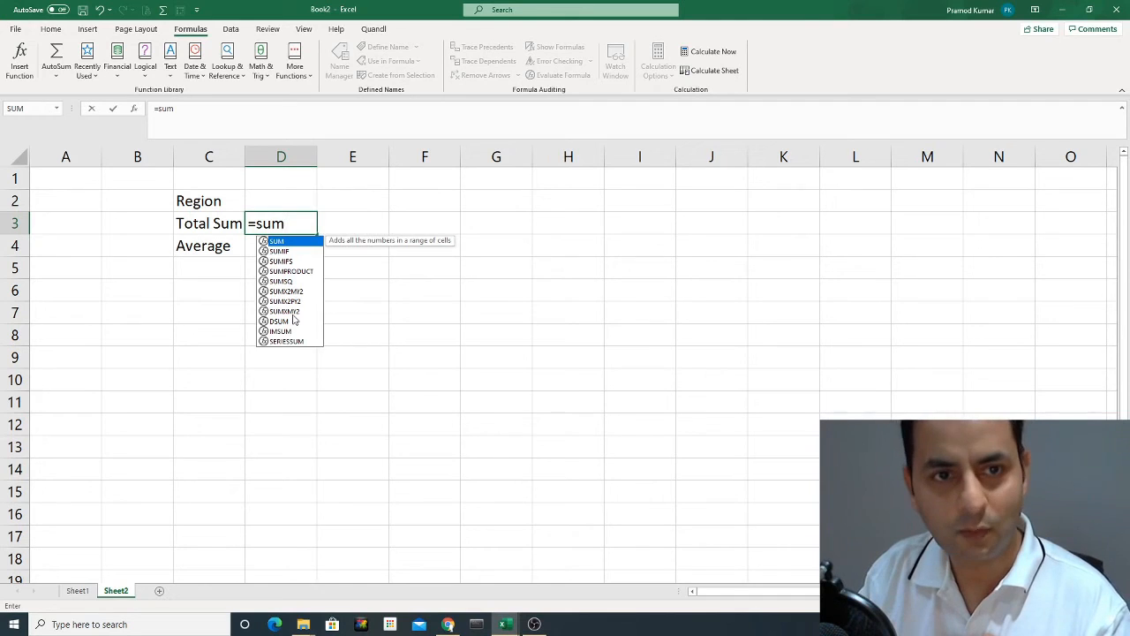
{"action": "type", "text": "("}
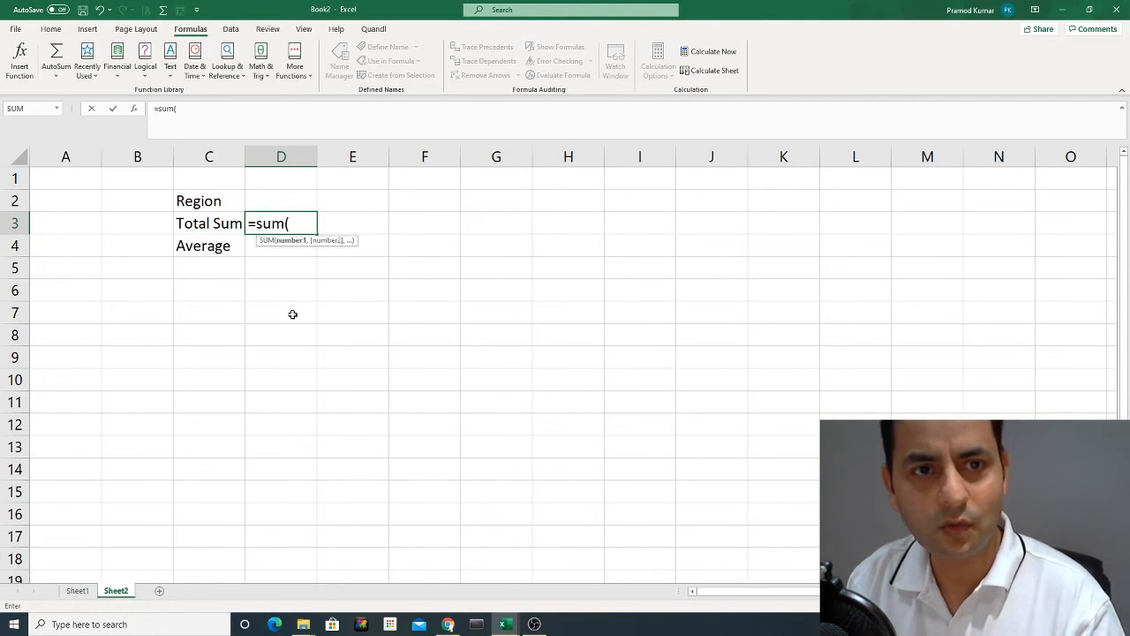
{"action": "key", "text": "BackSpace"}
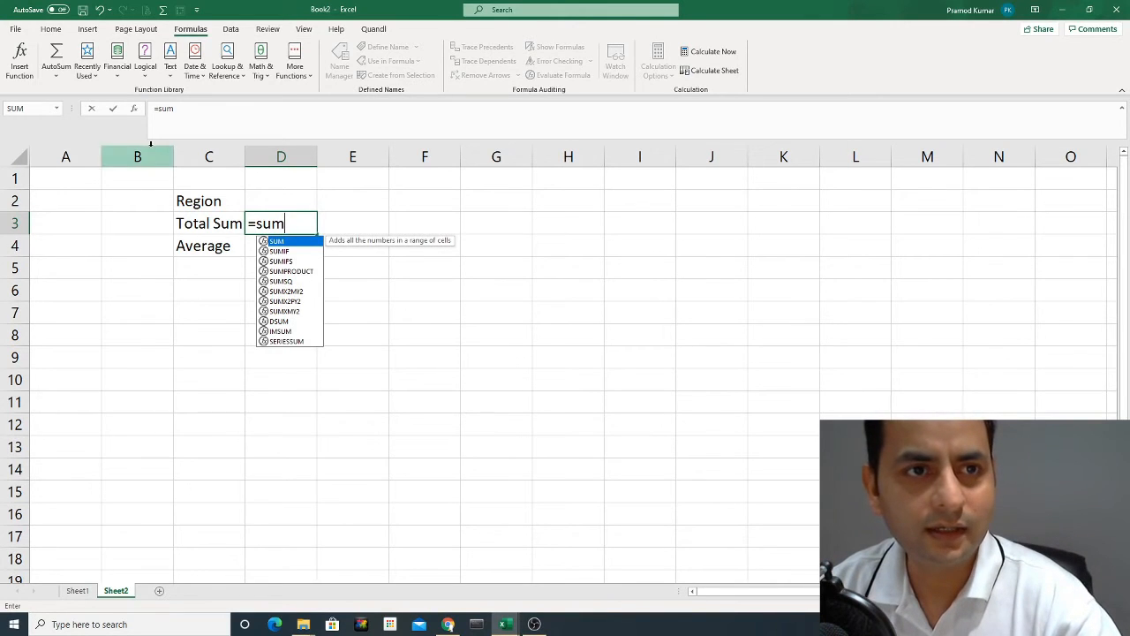
{"action": "left_click", "coordinate": [134, 109]}
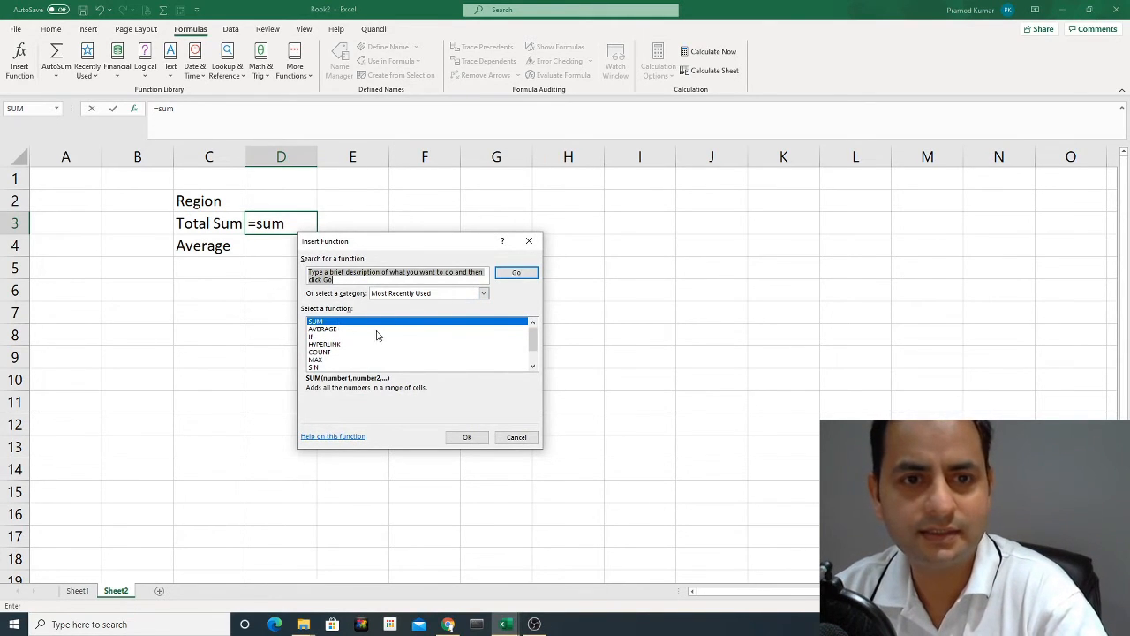
{"action": "left_click", "coordinate": [516, 437]}
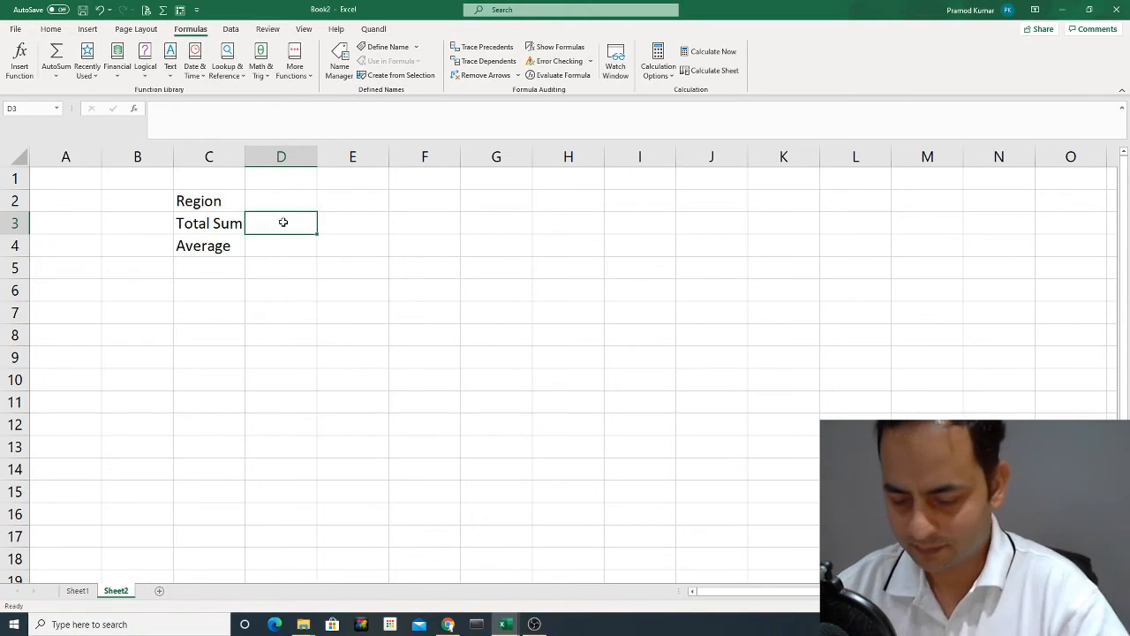
{"action": "type", "text": "=sum"}
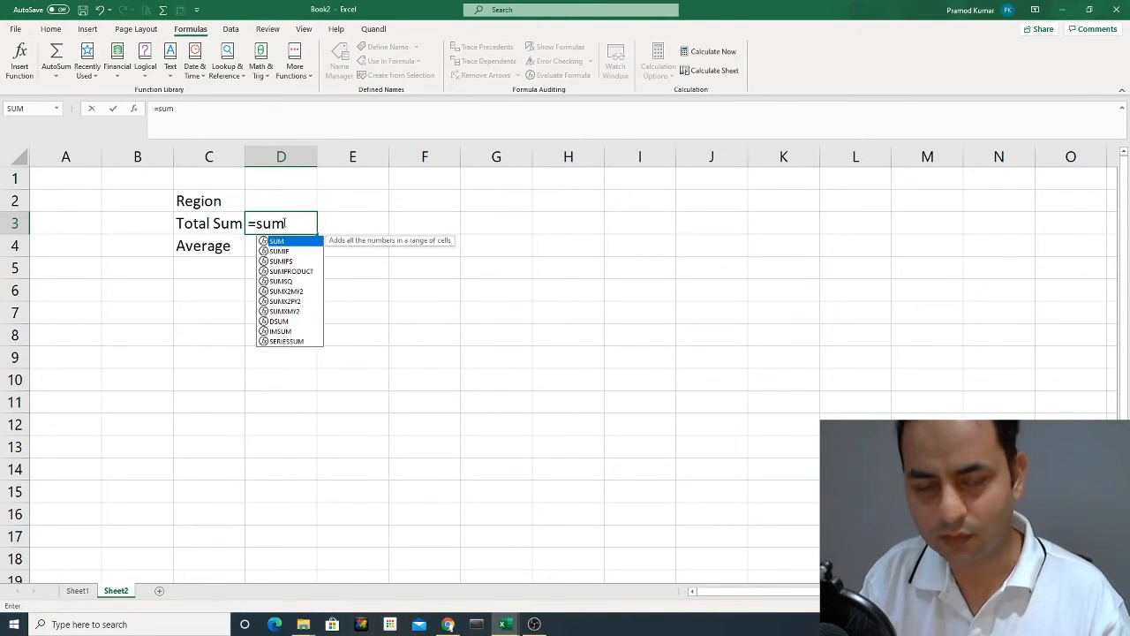
{"action": "type", "text": "("}
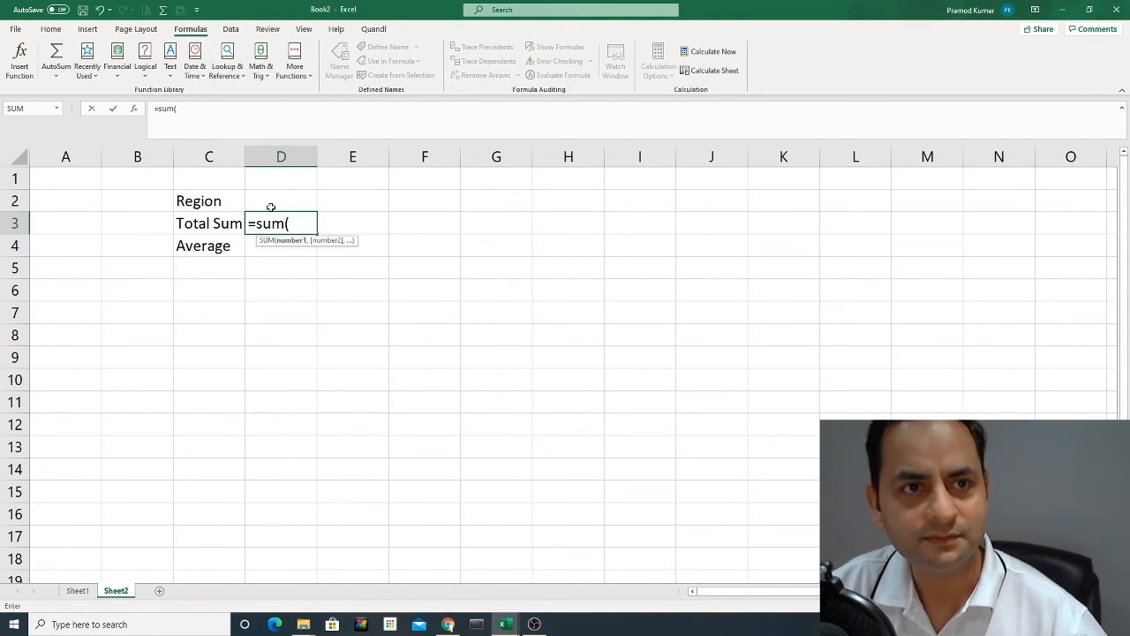
{"action": "left_click", "coordinate": [138, 108]}
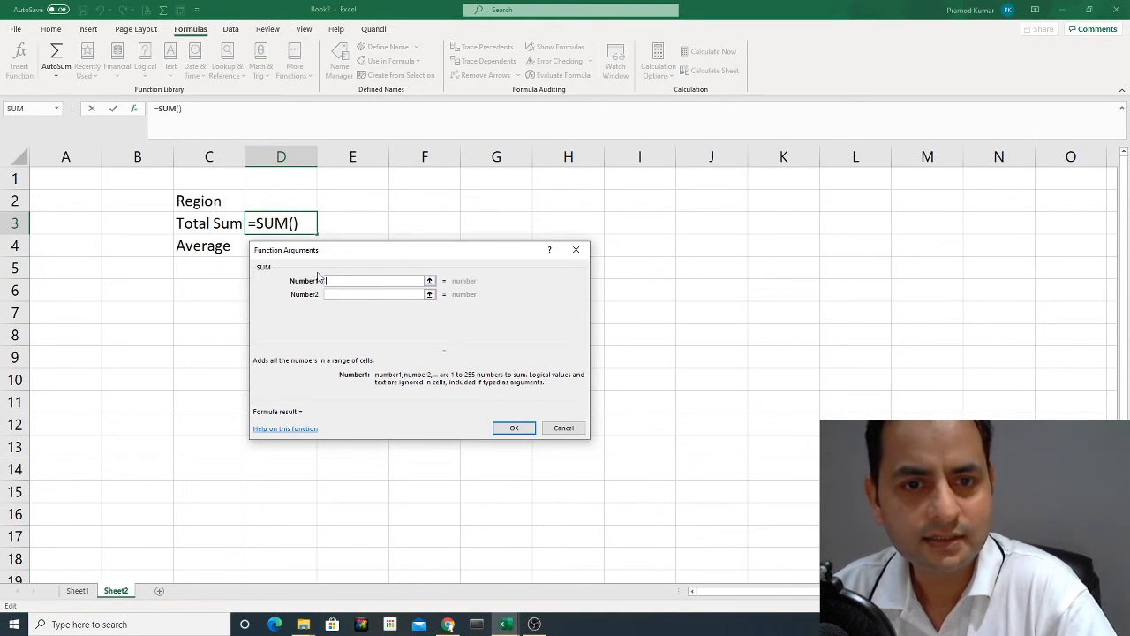
{"action": "left_click", "coordinate": [560, 429]}
Enter =SUM(Sheet1!C2:C6) in D3 of Sheet2 using the function arguments dialog, and compare it with the Salary total on Sheet1.
{"action": "type", "text": "="}
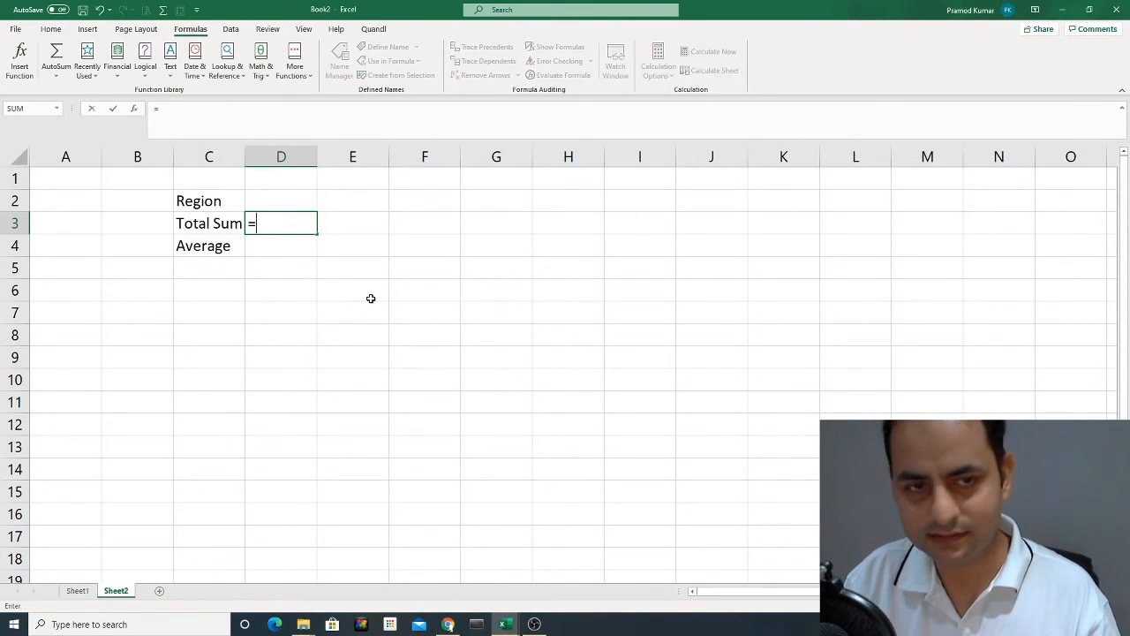
{"action": "type", "text": "sum"}
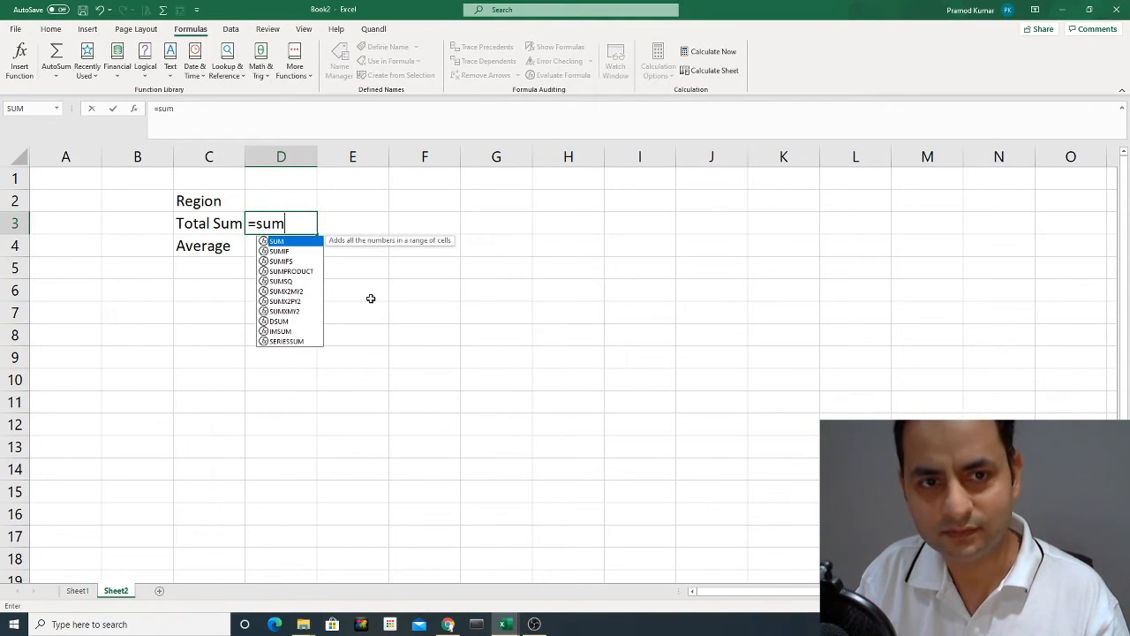
{"action": "type", "text": "("}
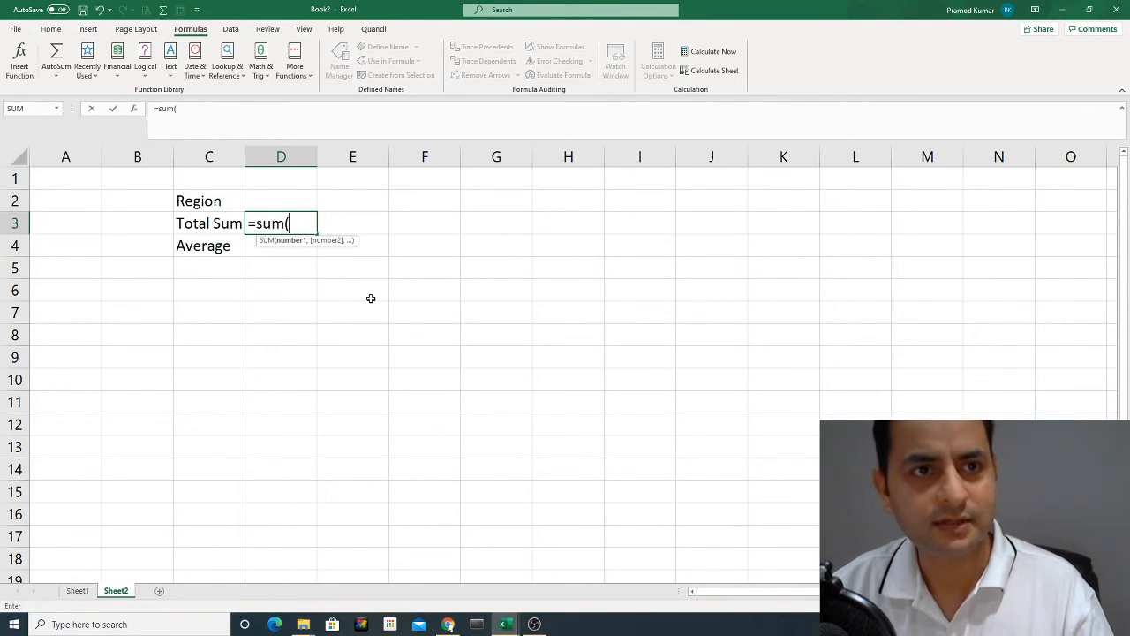
{"action": "left_click", "coordinate": [134, 109]}
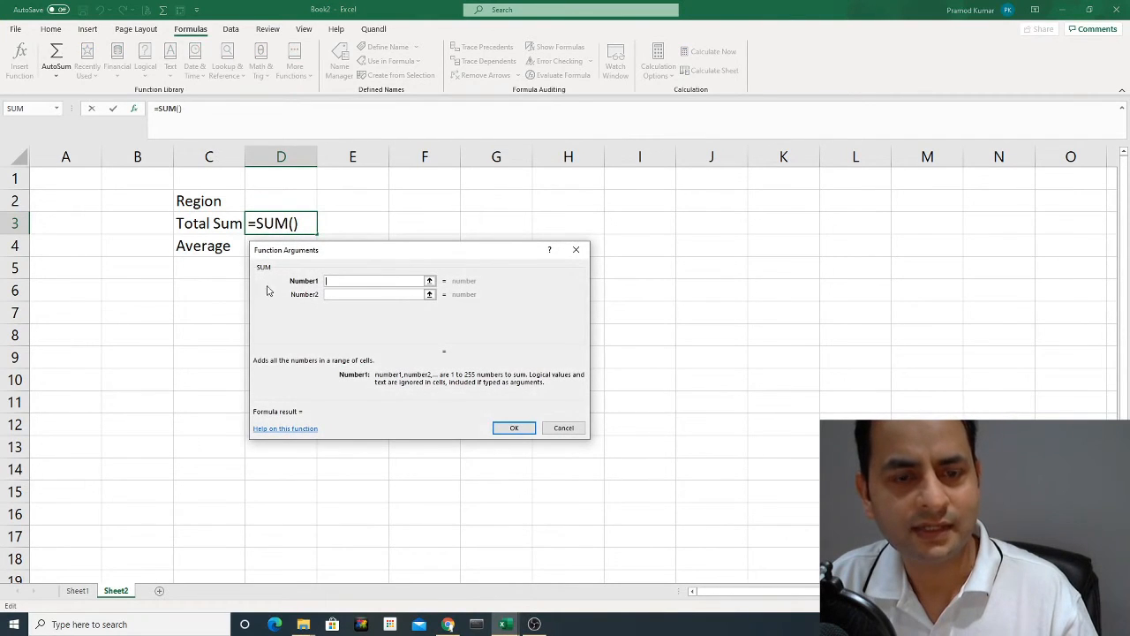
{"action": "left_click", "coordinate": [429, 281]}
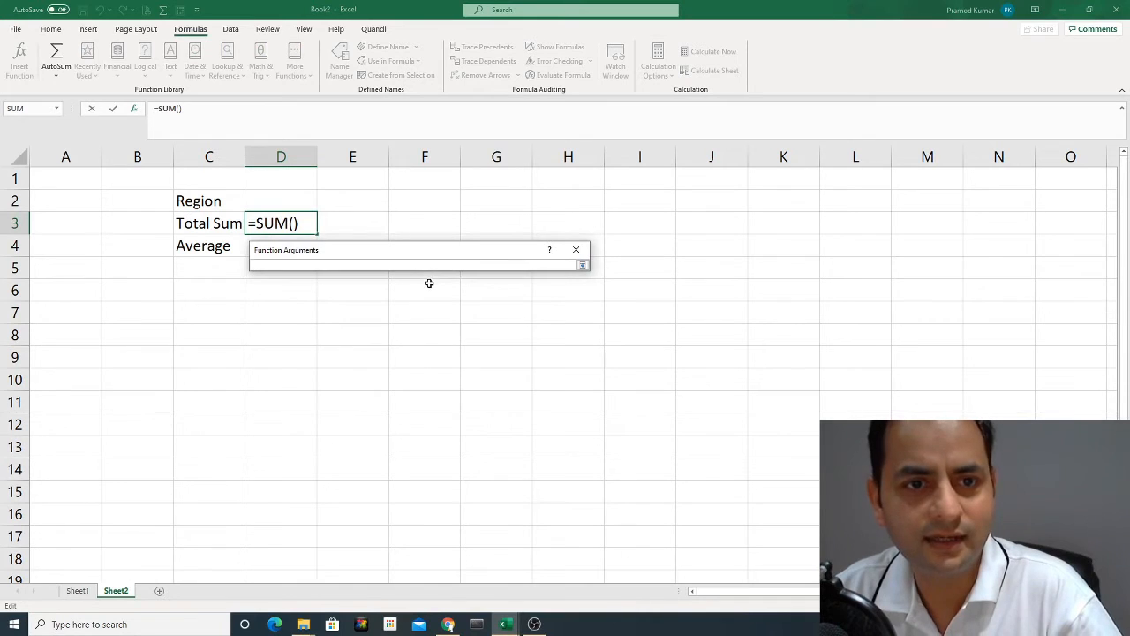
{"action": "left_click", "coordinate": [77, 590]}
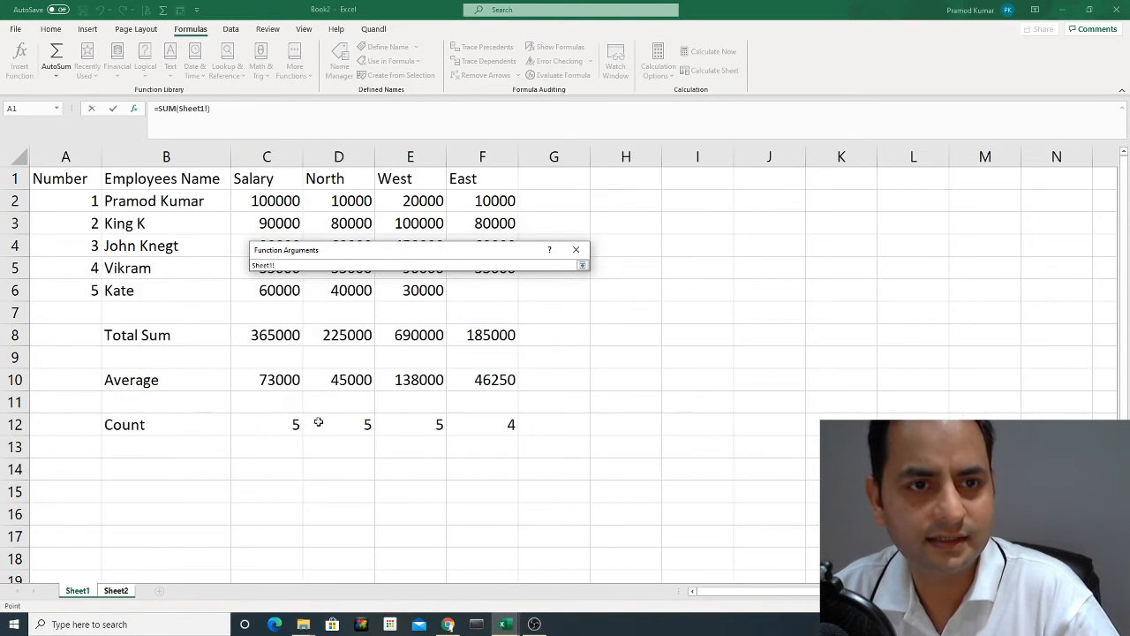
{"action": "left_click_drag", "start_coordinate": [281, 202], "coordinate": [277, 287]}
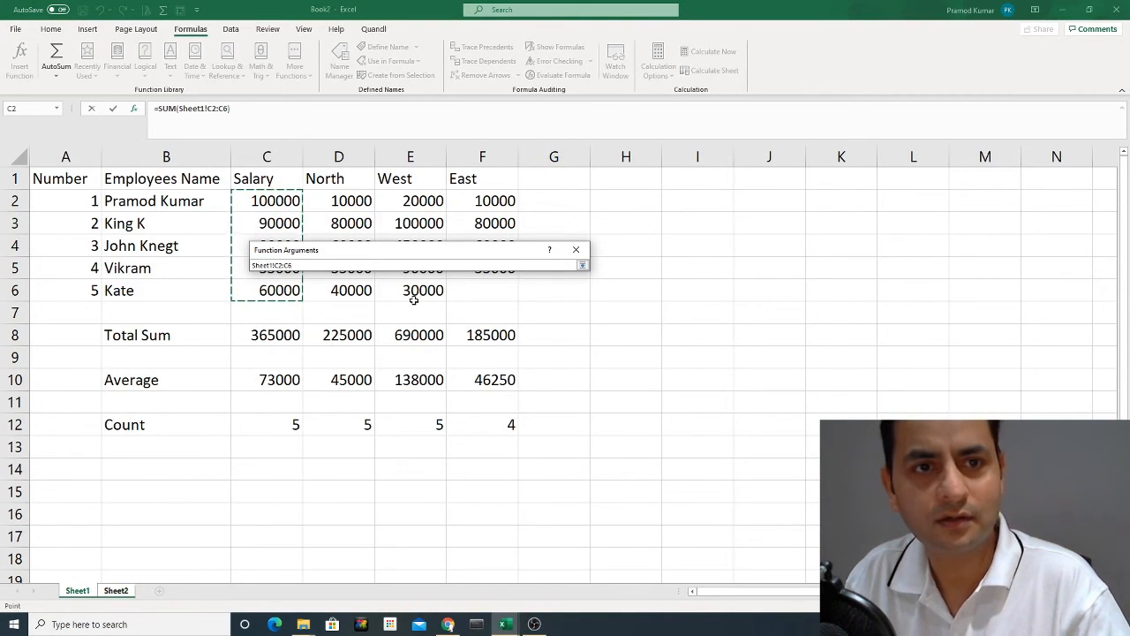
{"action": "left_click", "coordinate": [582, 265]}
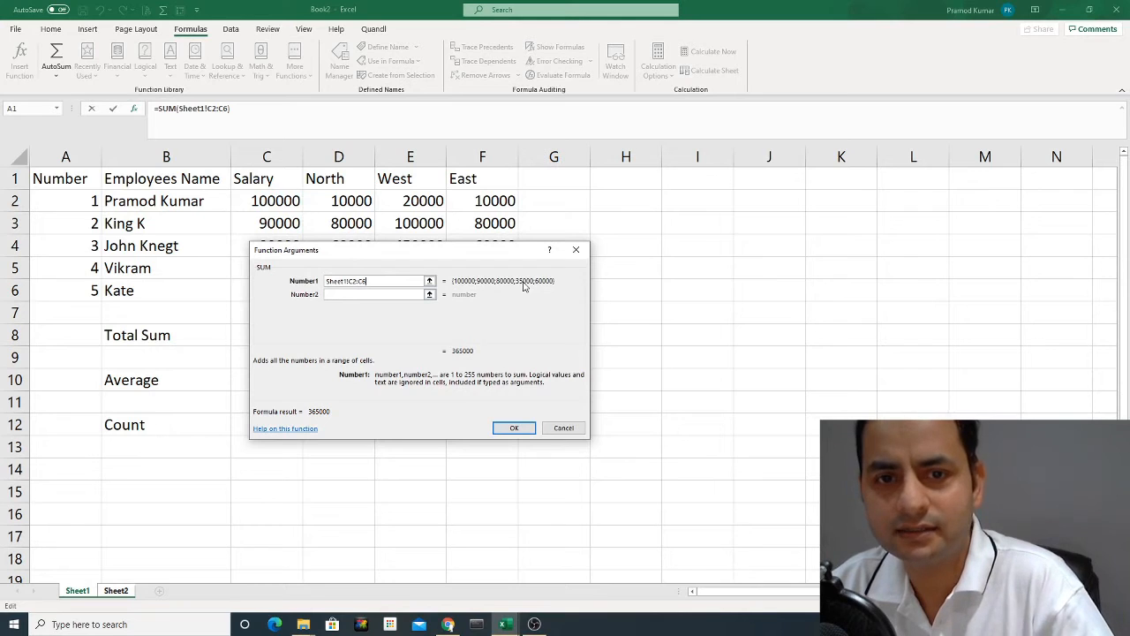
{"action": "left_click", "coordinate": [522, 431]}
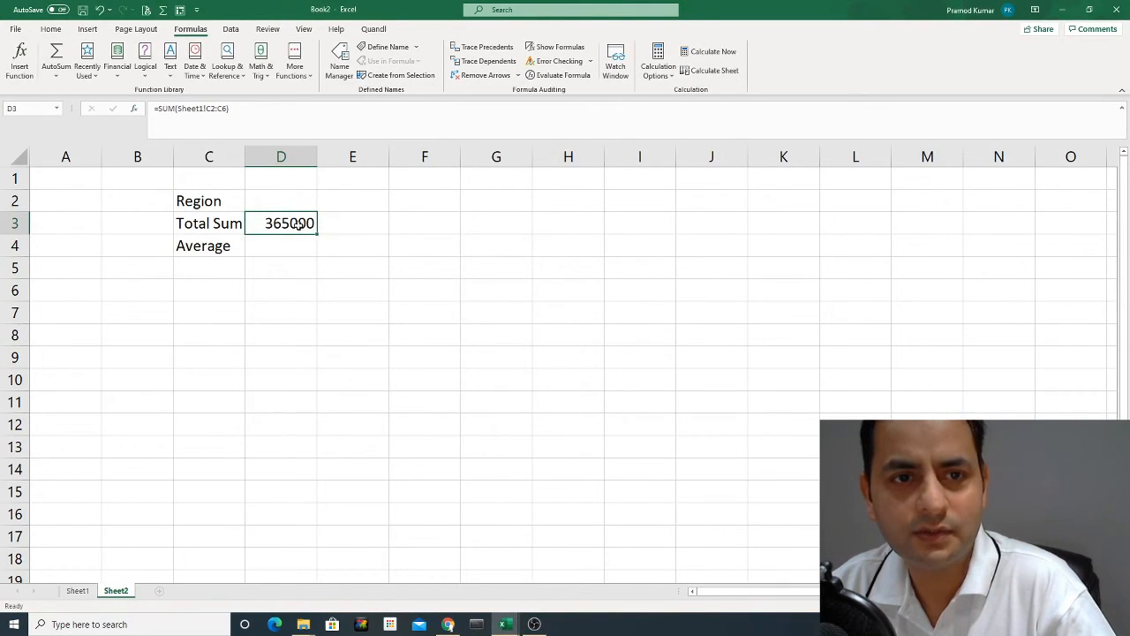
{"action": "left_click", "coordinate": [78, 591]}
{"action": "left_click", "coordinate": [268, 335]}
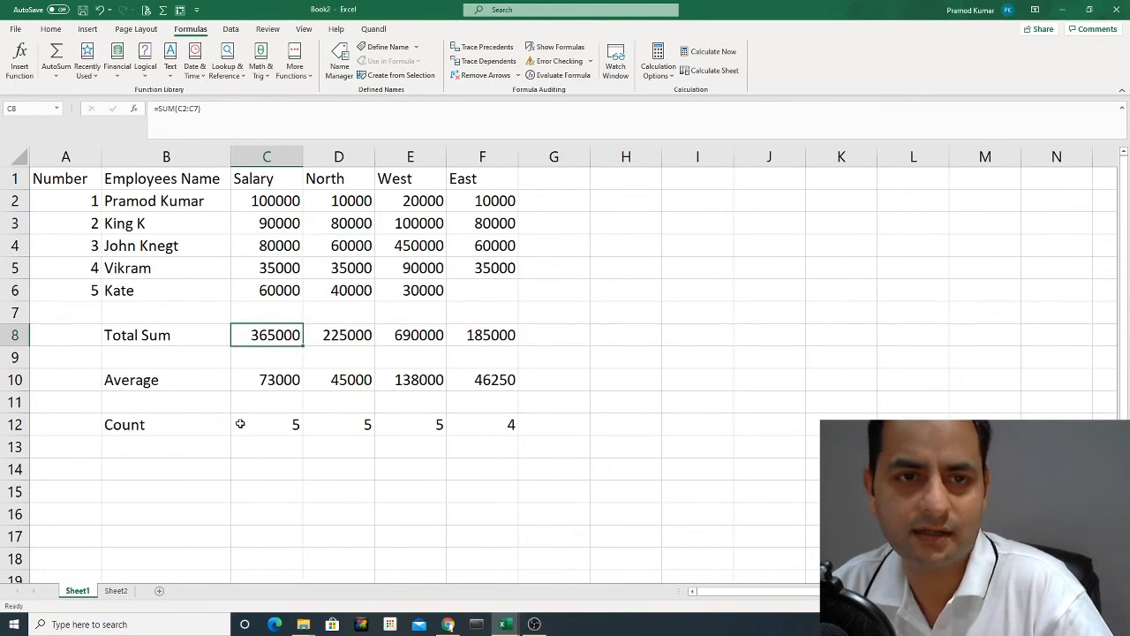
{"action": "left_click", "coordinate": [116, 591]}
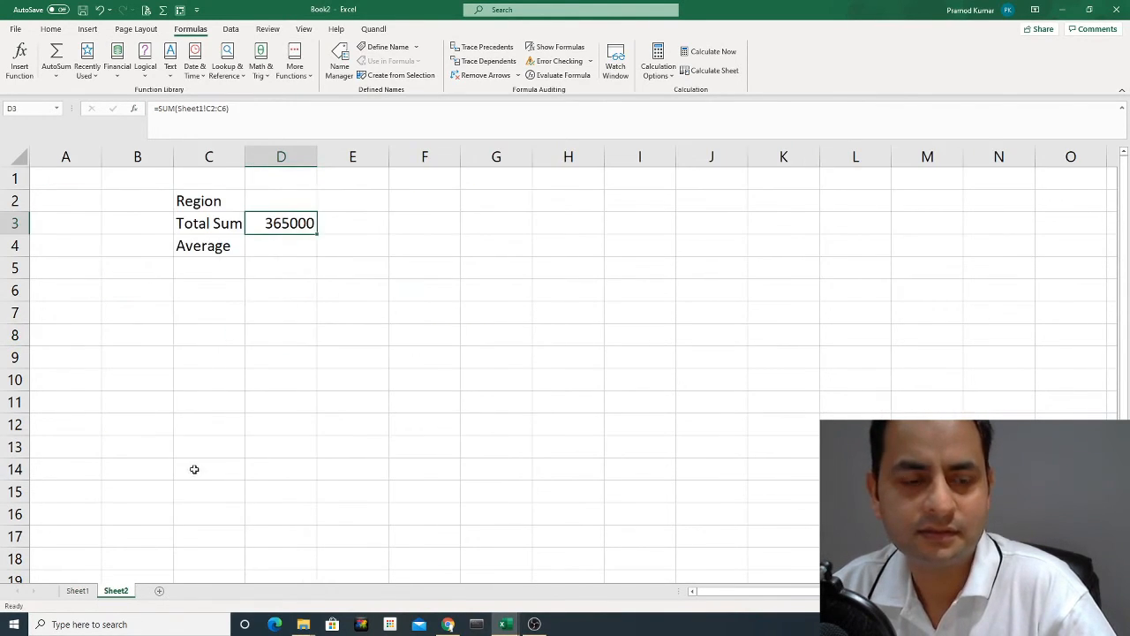
Copy the Salary, North, West and East headers from C1:F1 on Sheet1 into the Region row of Sheet2, starting at D2.
{"action": "left_click", "coordinate": [78, 591]}
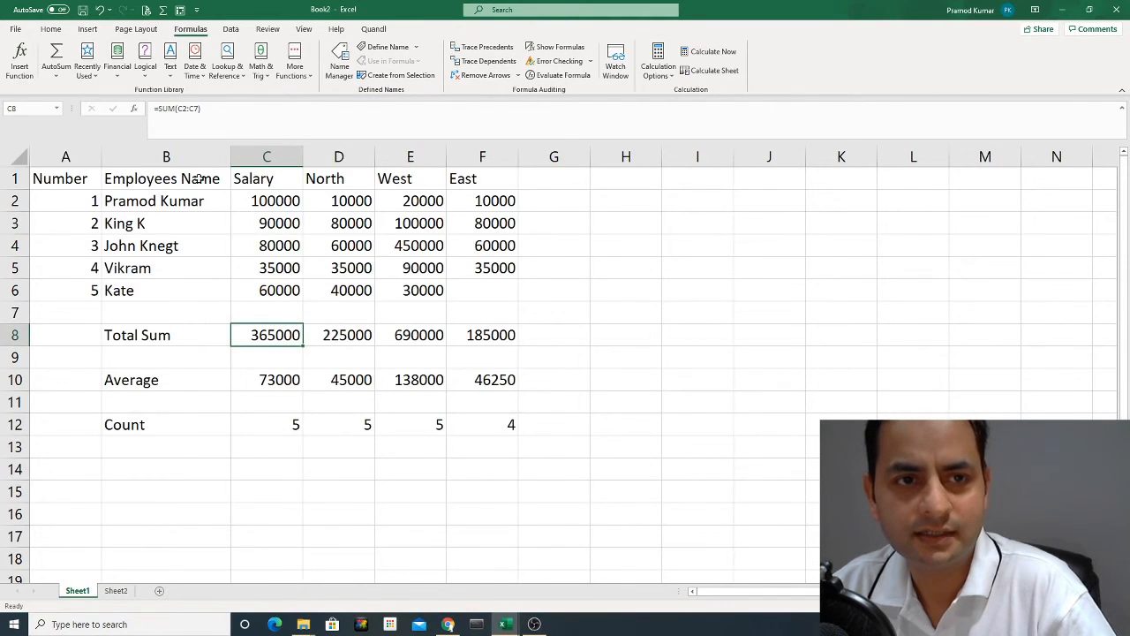
{"action": "left_click", "coordinate": [265, 178]}
{"action": "left_click_drag", "start_coordinate": [273, 176], "coordinate": [499, 178]}
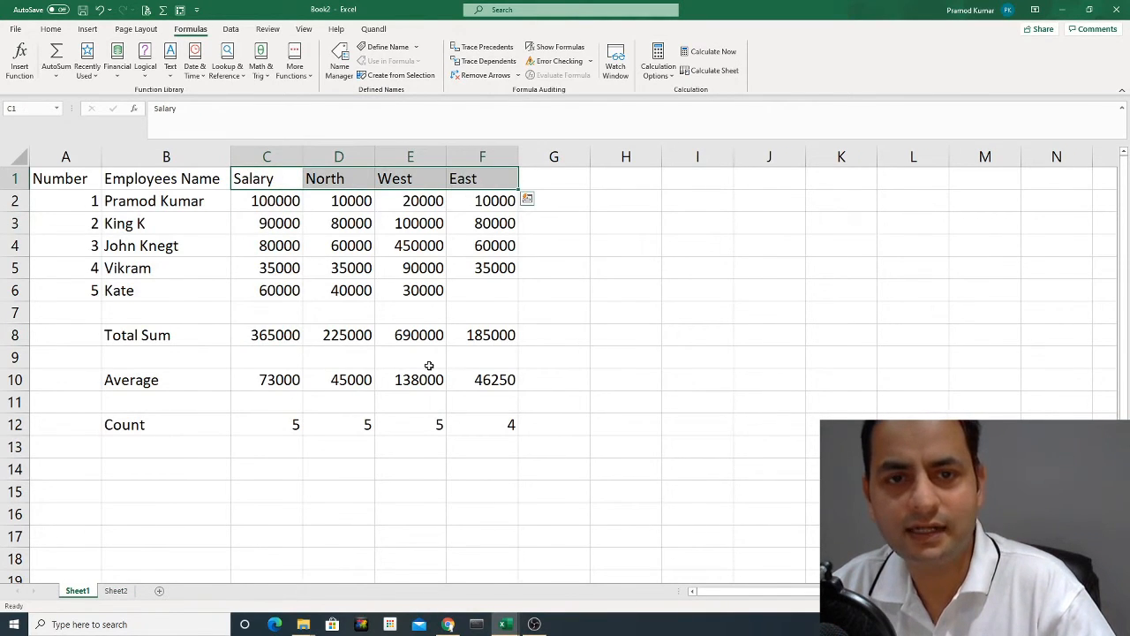
{"action": "key", "text": "ctrl+c"}
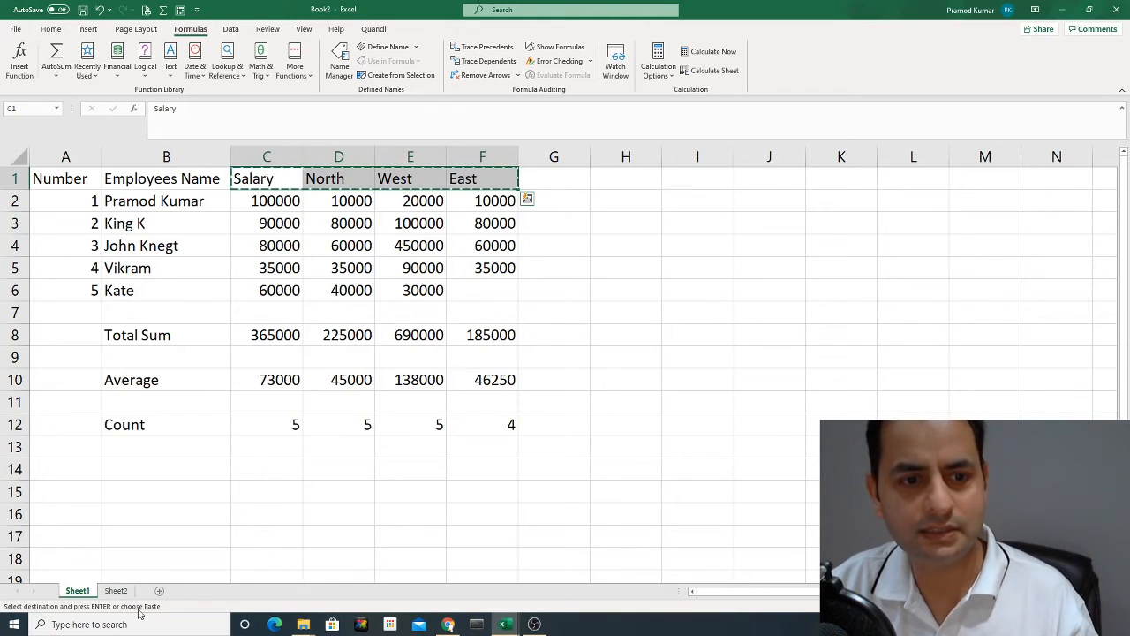
{"action": "left_click", "coordinate": [116, 590]}
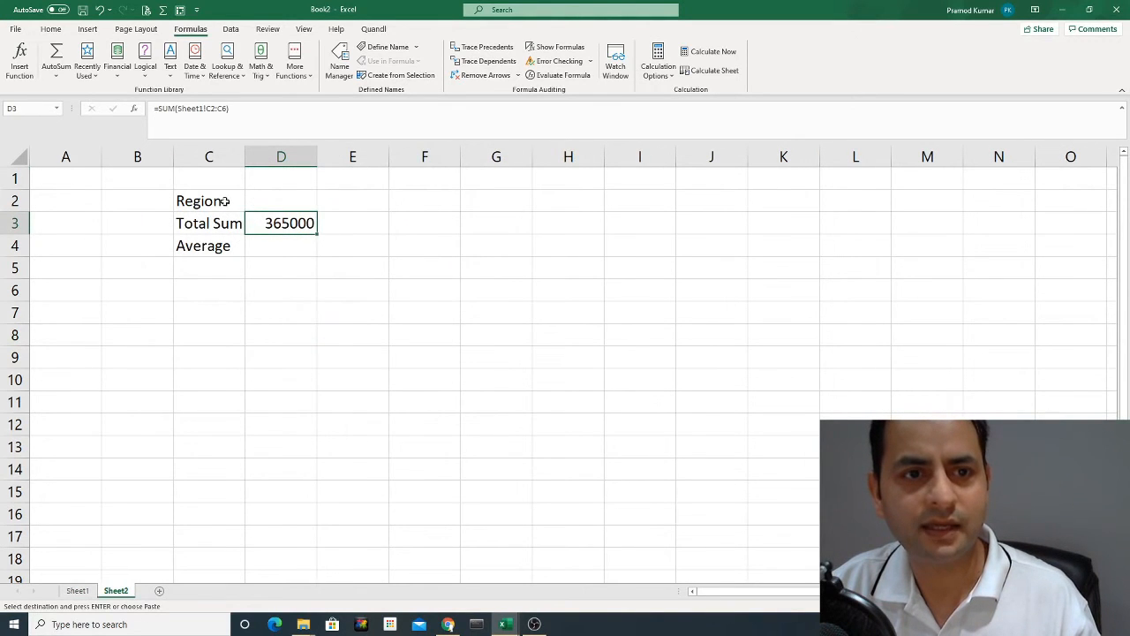
{"action": "left_click", "coordinate": [269, 201]}
{"action": "key", "text": "ctrl+v"}
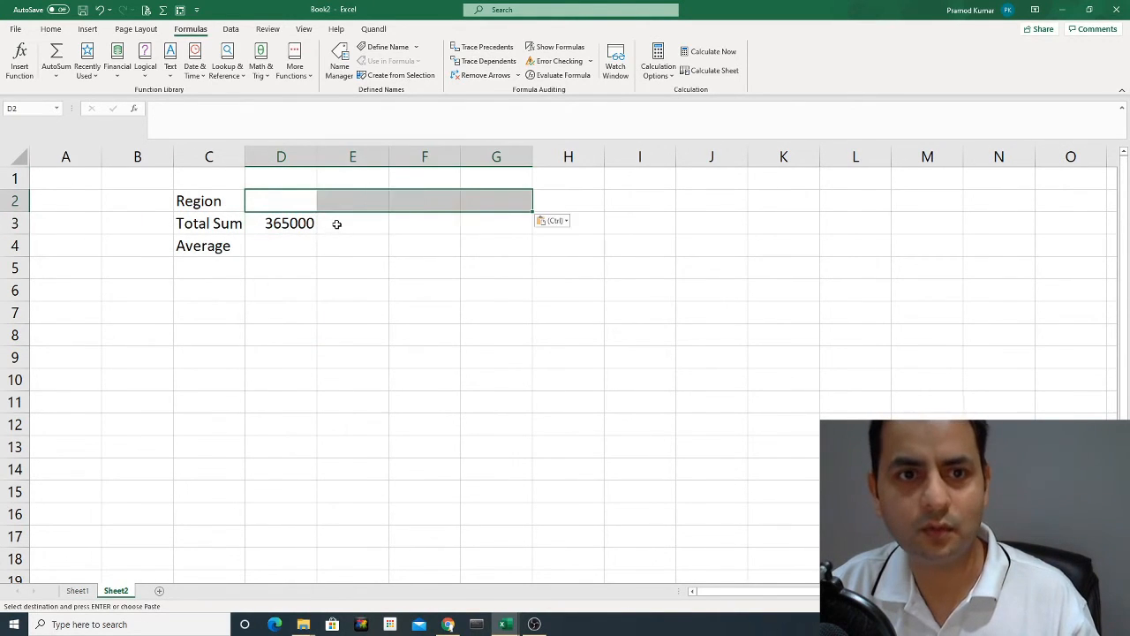
{"action": "key", "text": "Escape"}
{"action": "left_click", "coordinate": [396, 215]}
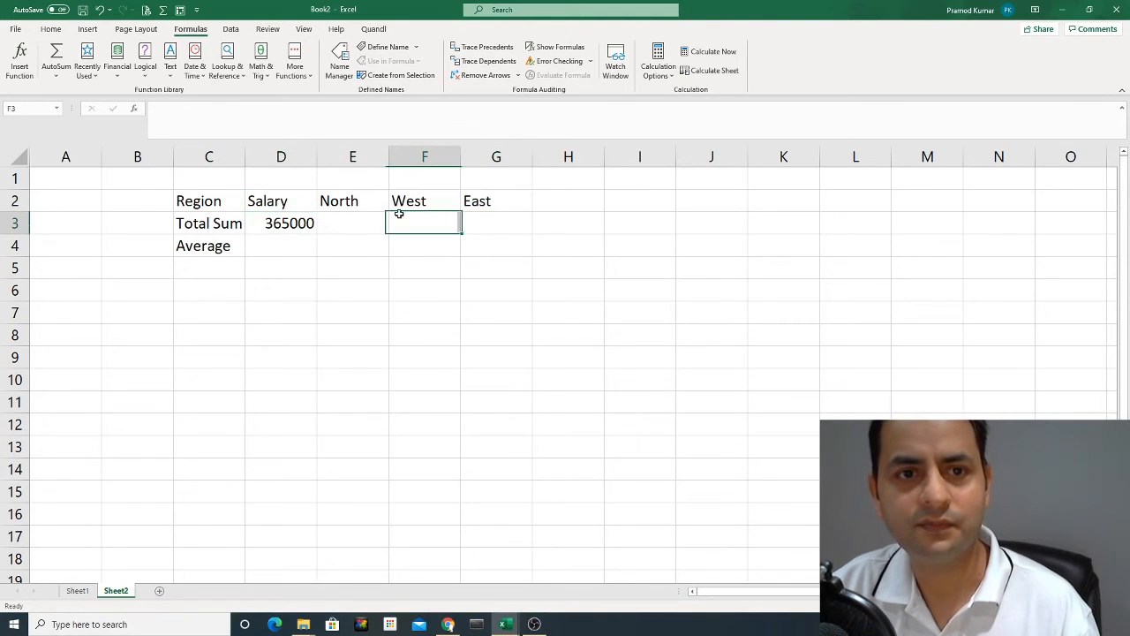
Fill the Total Sum formula from D3 across to G3 on Sheet2.
{"action": "left_click", "coordinate": [270, 222]}
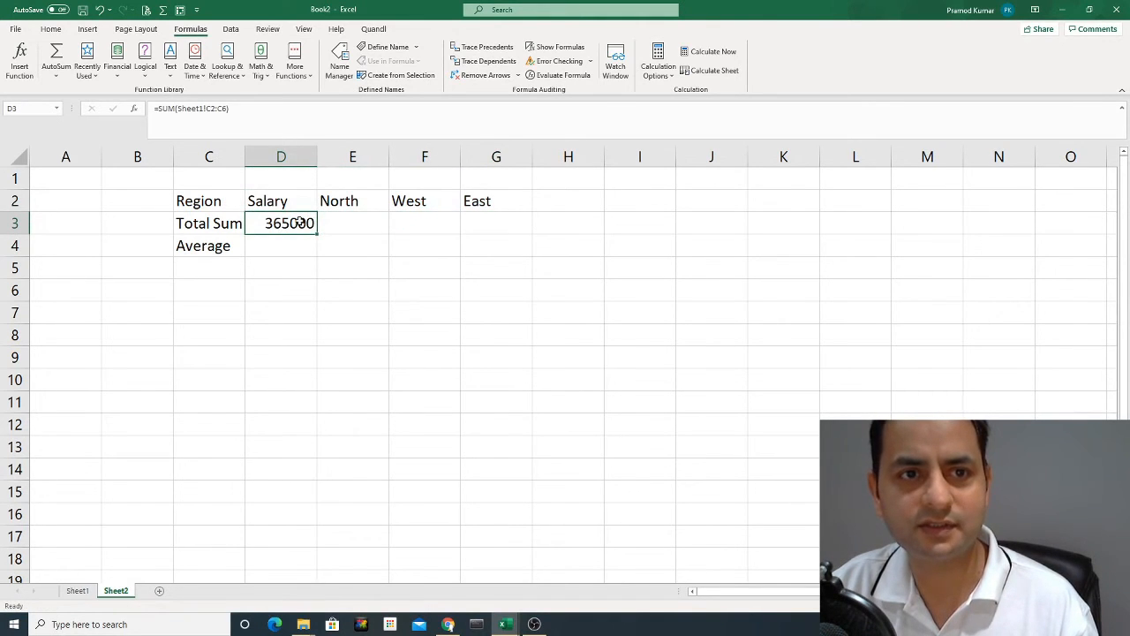
{"action": "left_click", "coordinate": [210, 222]}
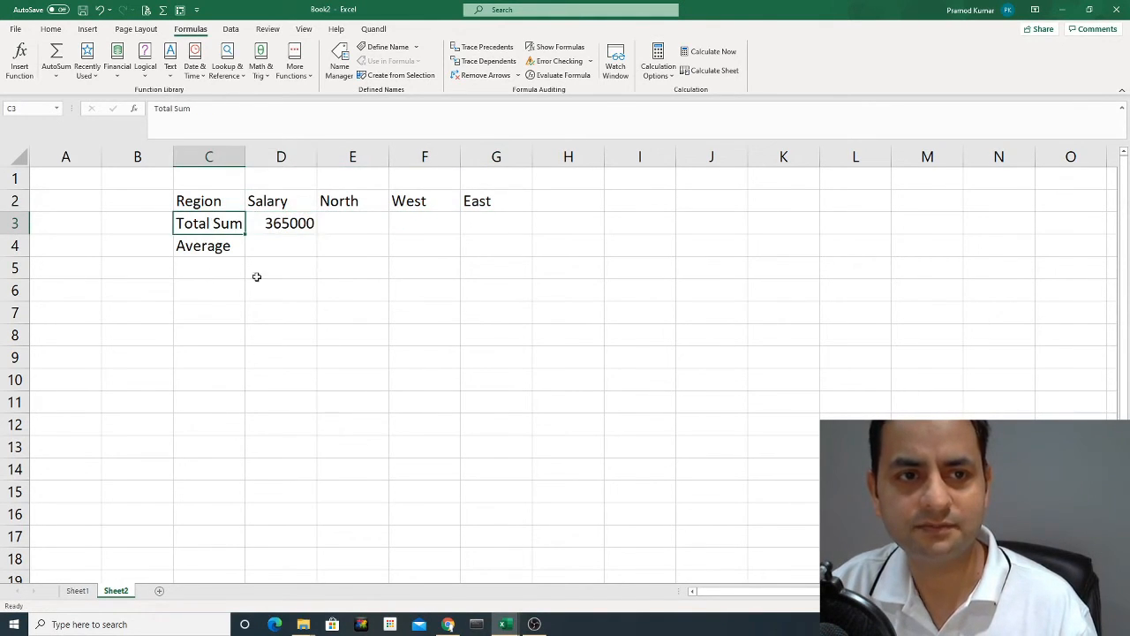
{"action": "left_click", "coordinate": [296, 222]}
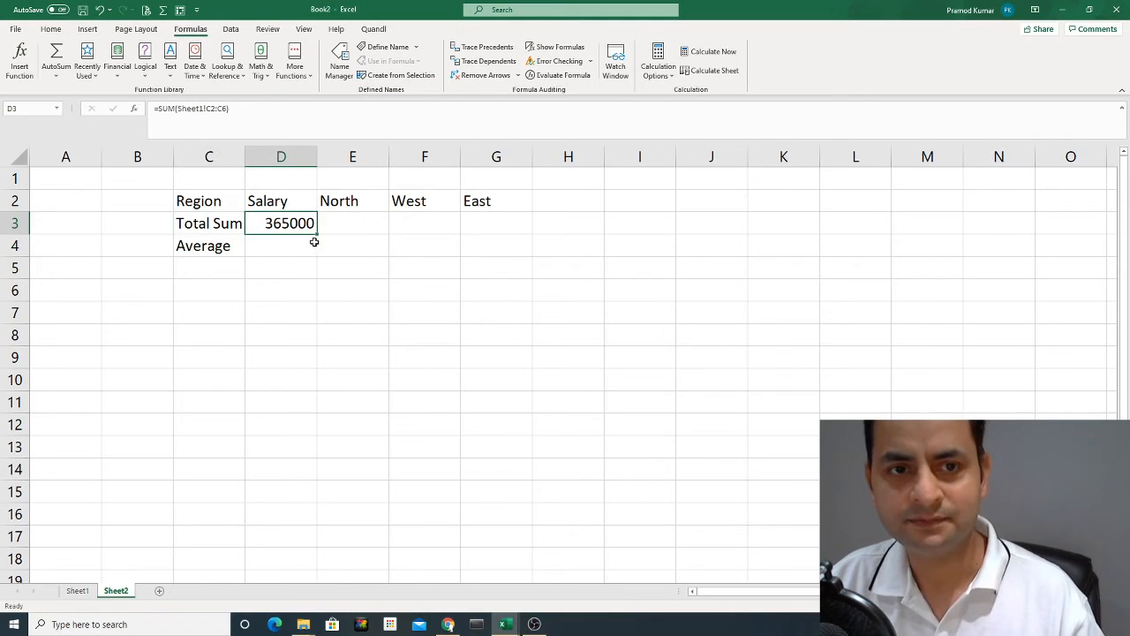
{"action": "left_click_drag", "start_coordinate": [317, 233], "coordinate": [514, 231]}
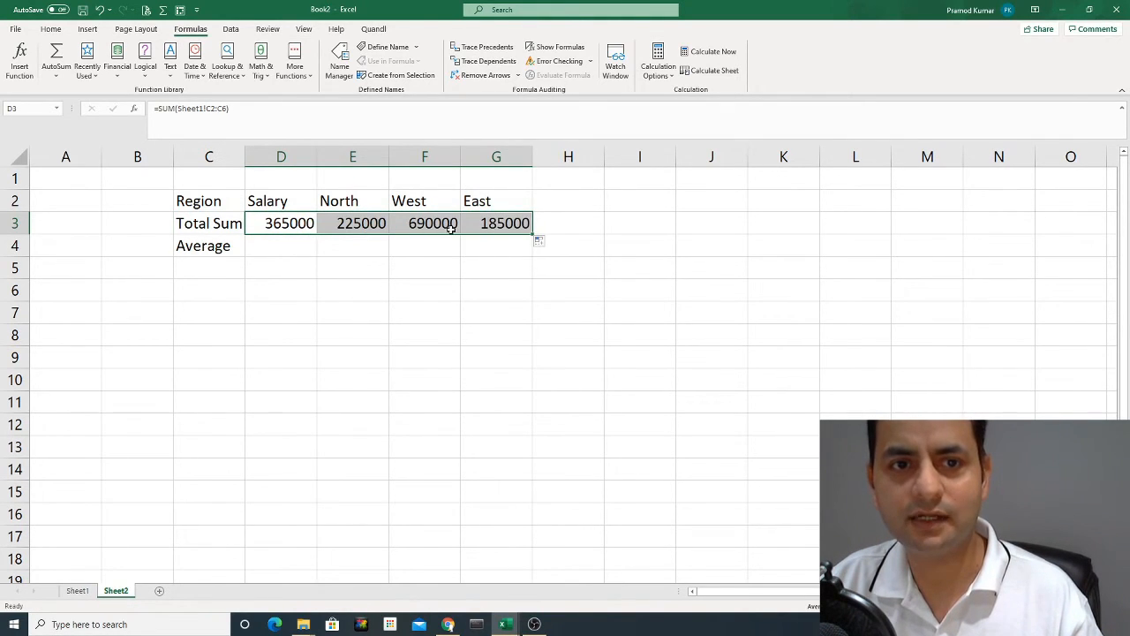
Examine the filled sum formulas in E3 and F3, checking the North one against its source column on Sheet1.
{"action": "left_click", "coordinate": [357, 223]}
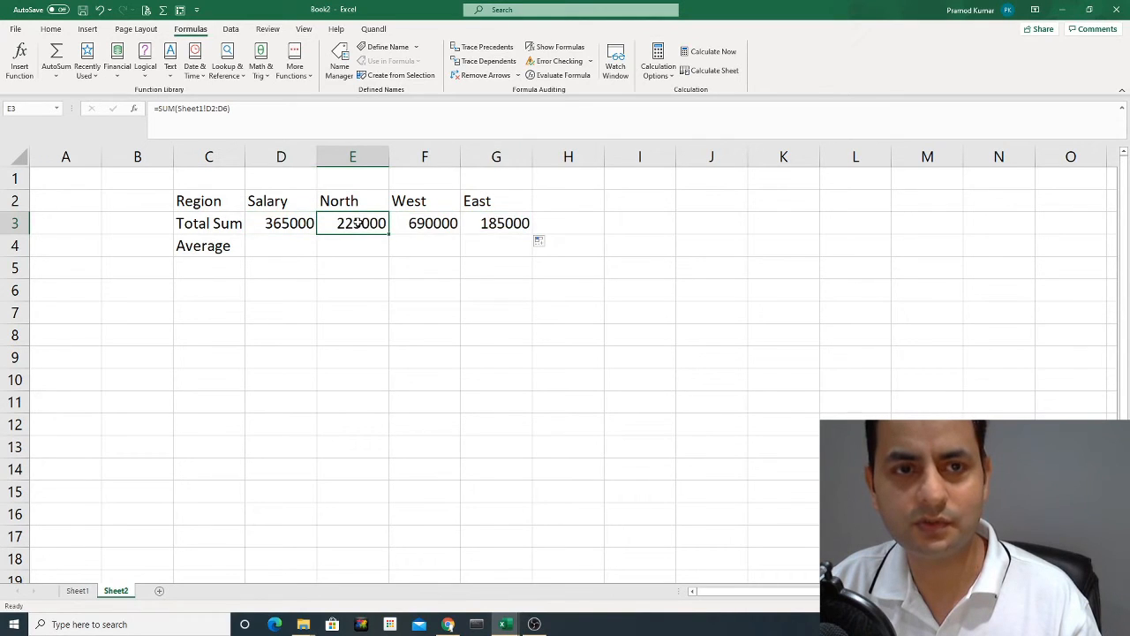
{"action": "double_click", "coordinate": [358, 224]}
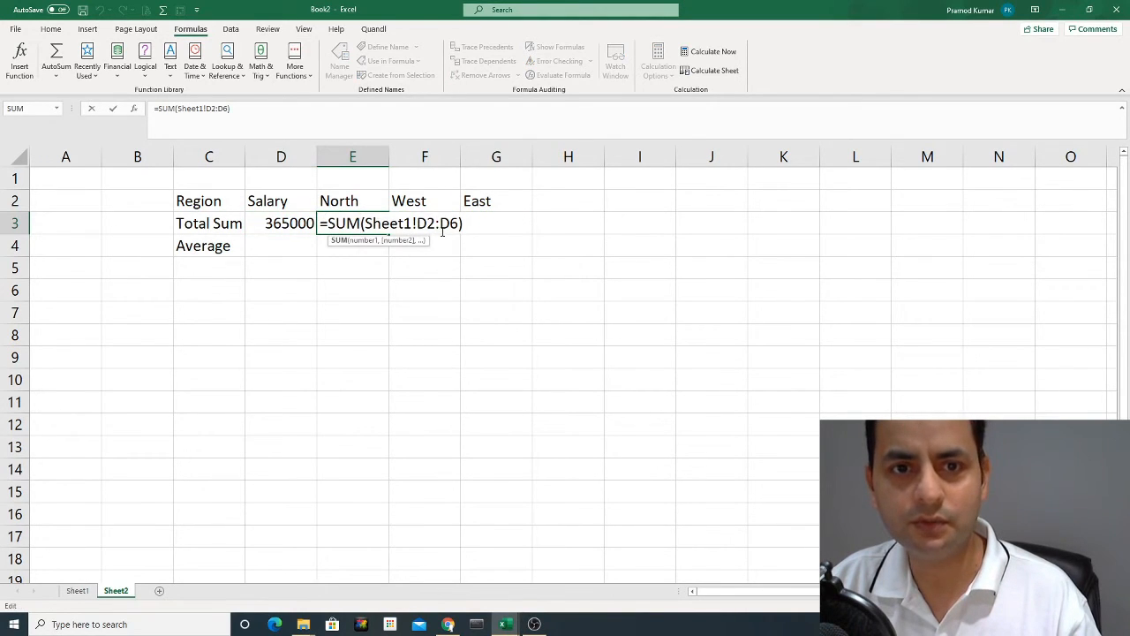
{"action": "key", "text": "Escape"}
{"action": "left_click", "coordinate": [77, 589]}
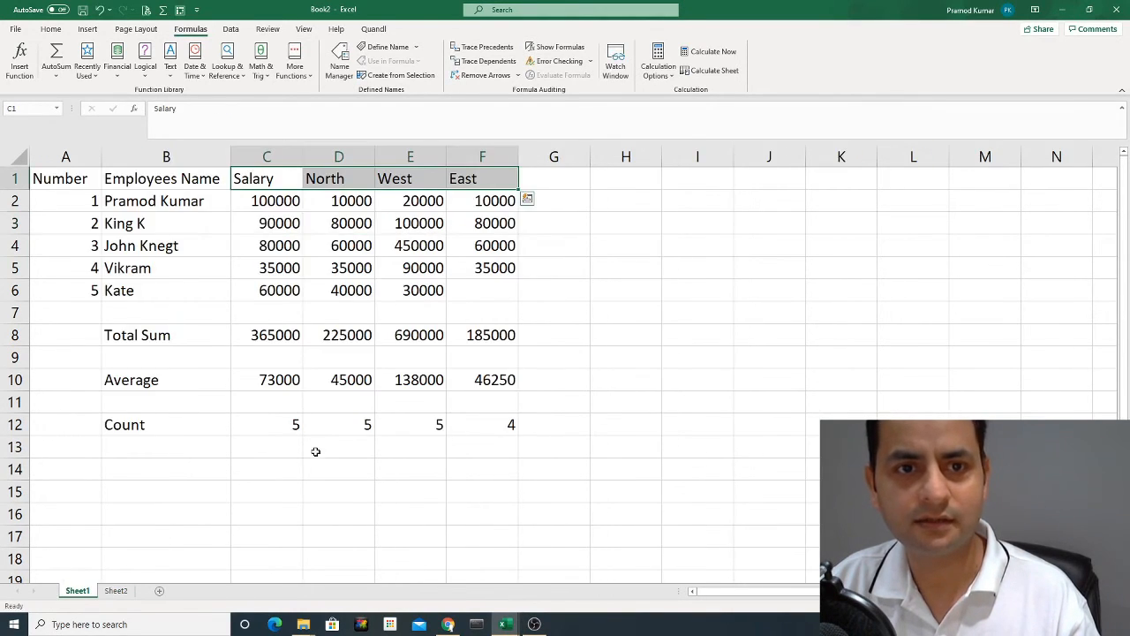
{"action": "left_click", "coordinate": [341, 208]}
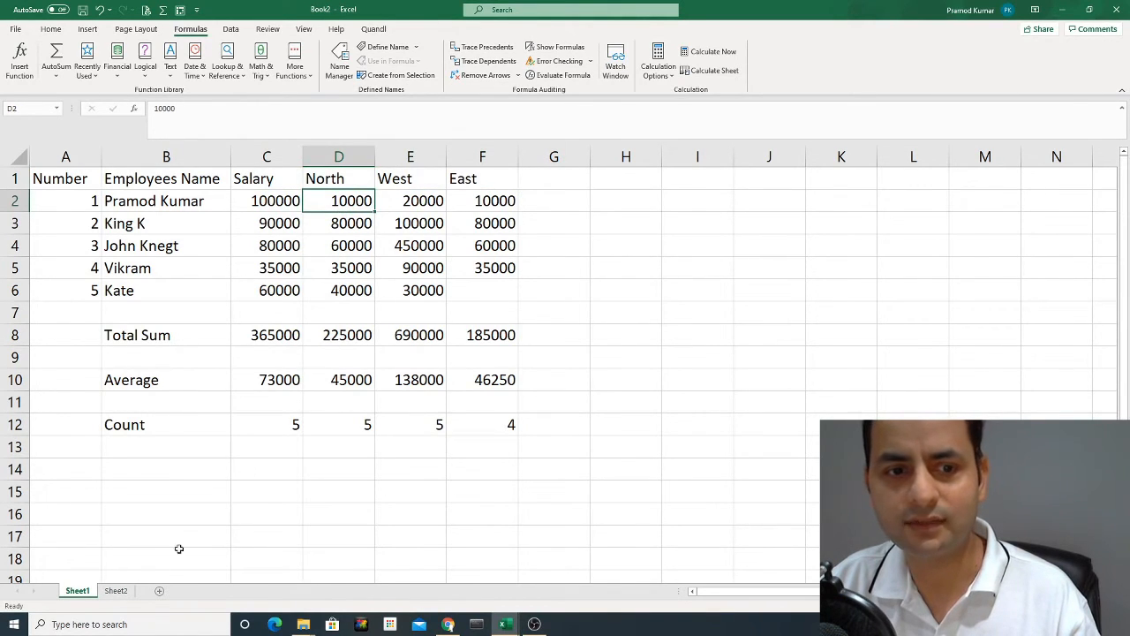
{"action": "left_click", "coordinate": [116, 591]}
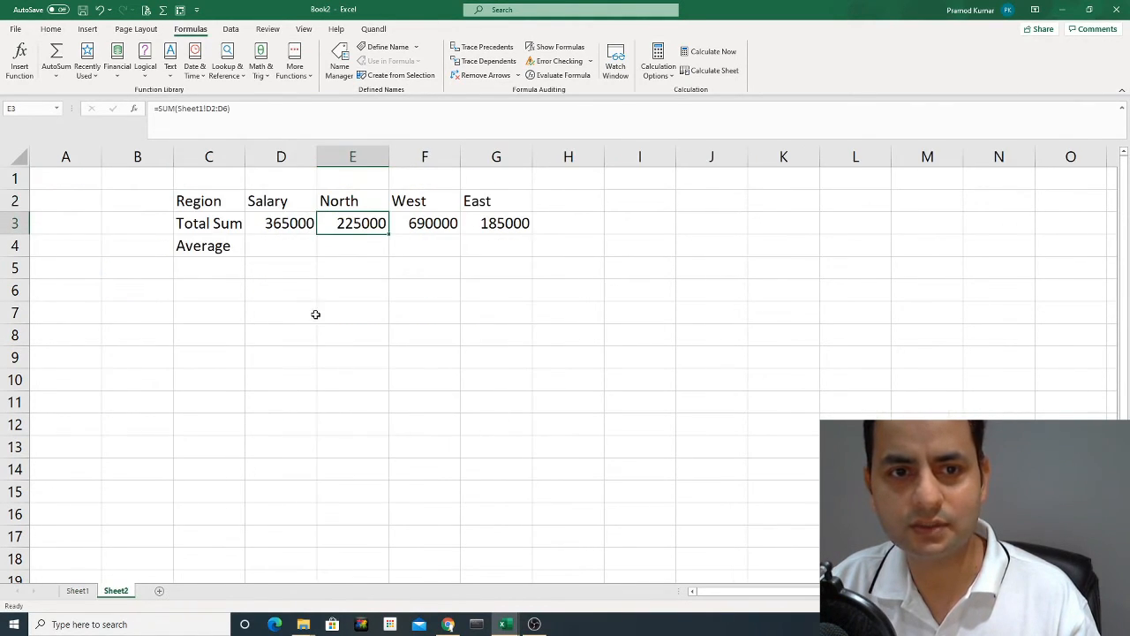
{"action": "left_click", "coordinate": [434, 226]}
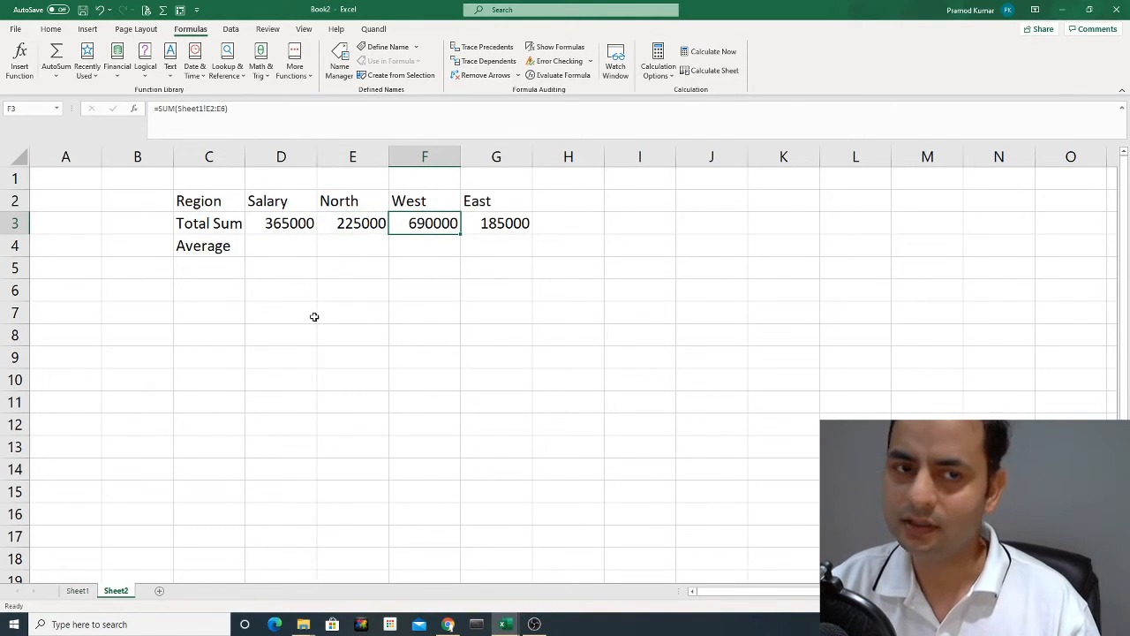
Enter =AVERAGE(Sheet1!C2:C6) in D4 of Sheet2 as the Salary average.
{"action": "left_click", "coordinate": [281, 251]}
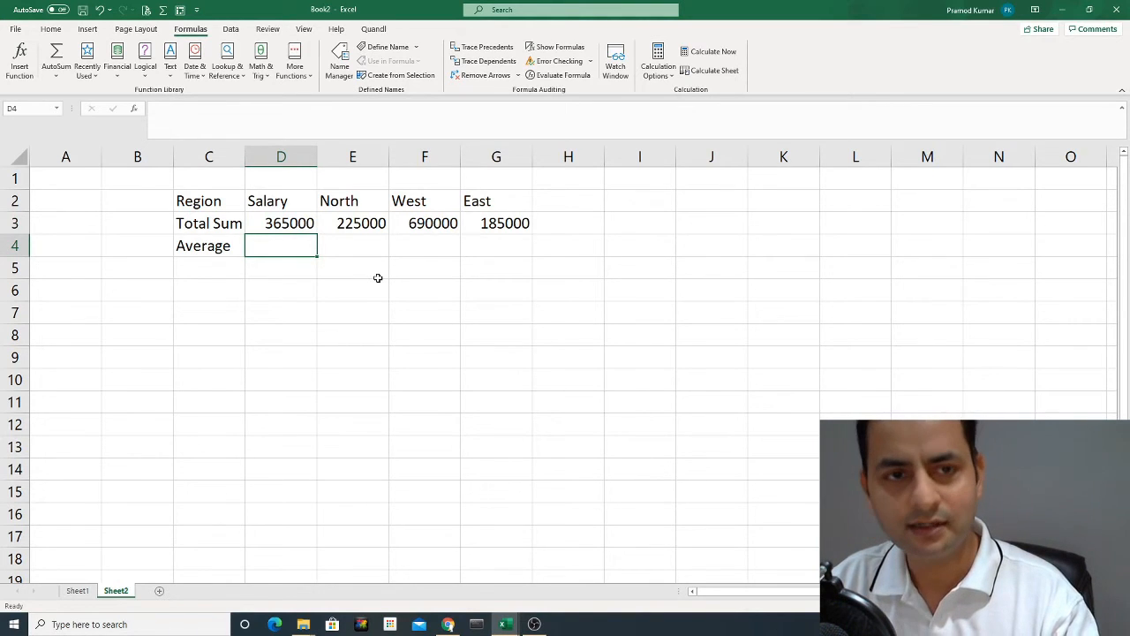
{"action": "type", "text": "="}
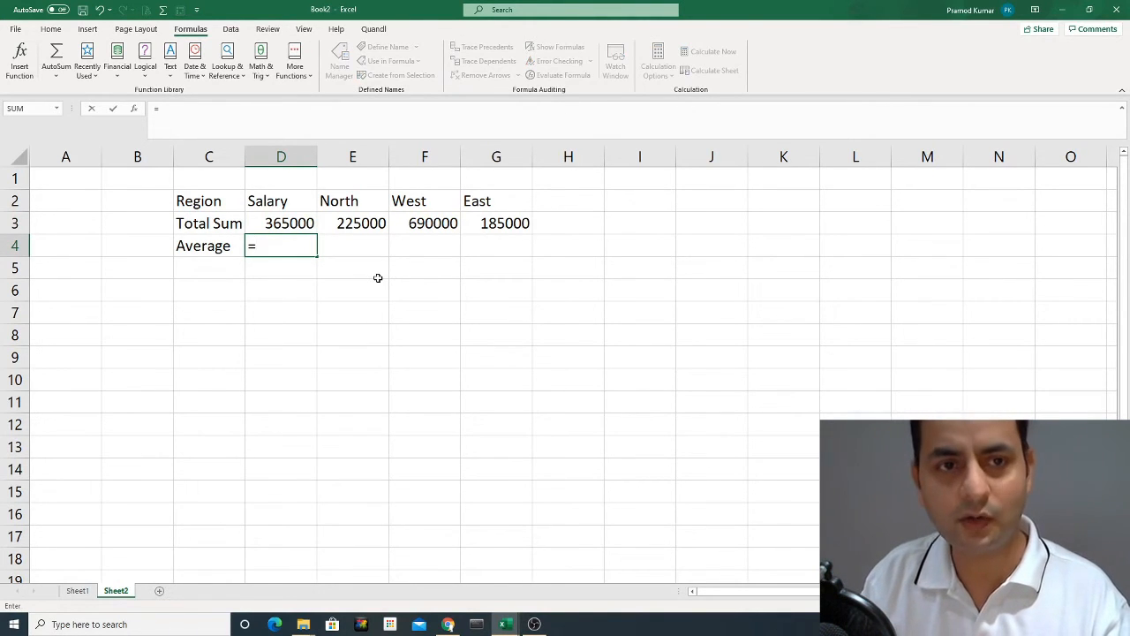
{"action": "type", "text": "ave"}
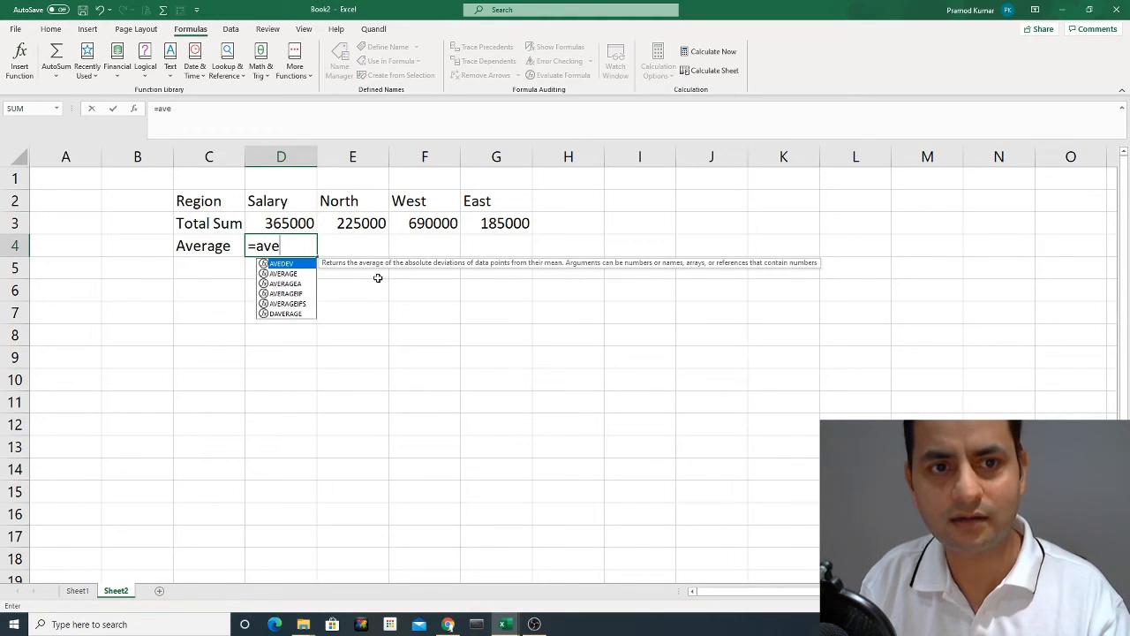
{"action": "type", "text": "rag"}
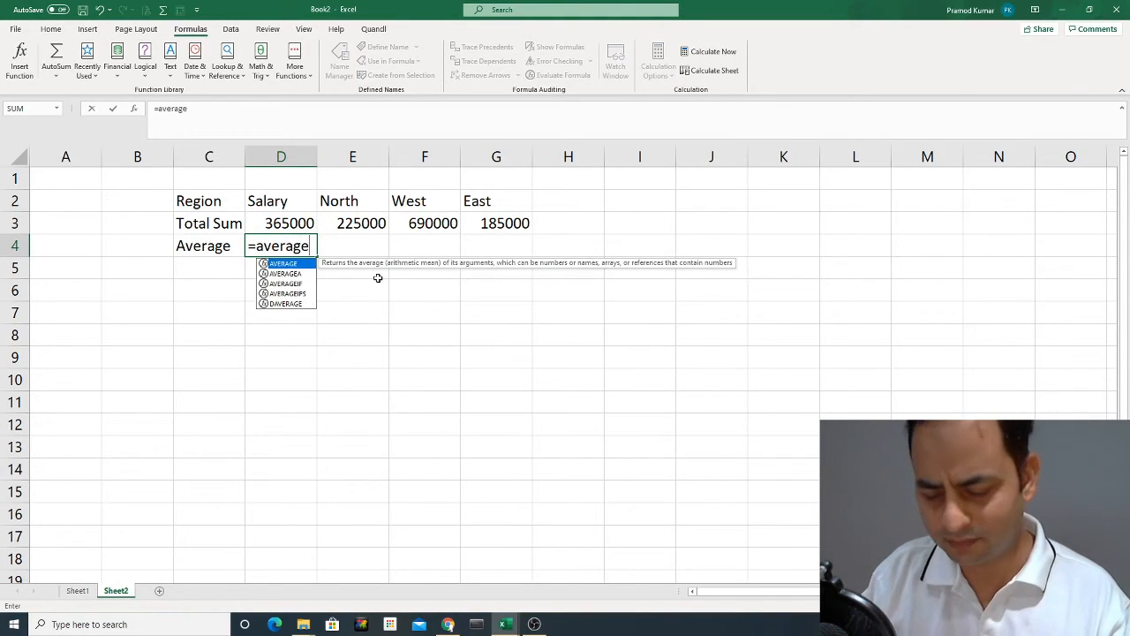
{"action": "type", "text": "e"}
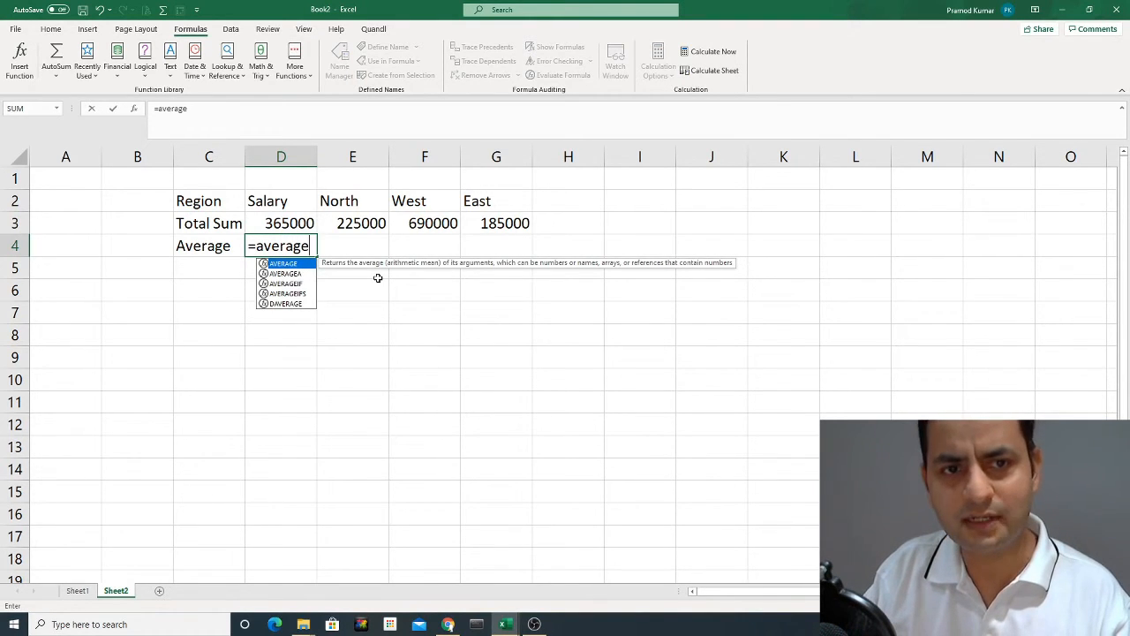
{"action": "type", "text": "("}
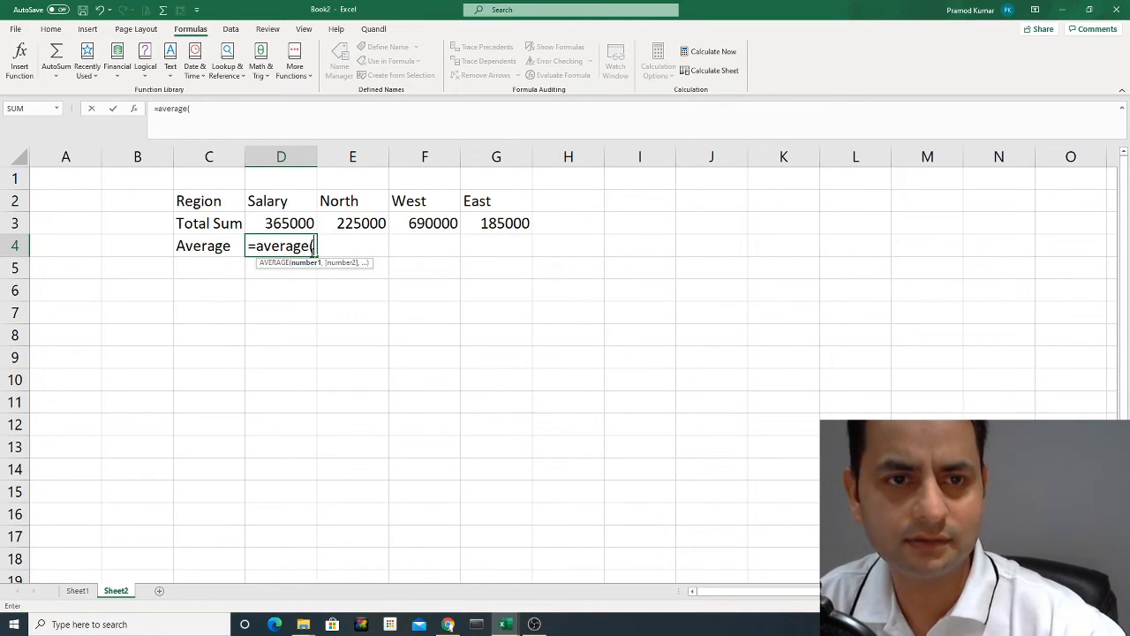
{"action": "left_click", "coordinate": [77, 591]}
{"action": "left_click_drag", "start_coordinate": [274, 202], "coordinate": [282, 290]}
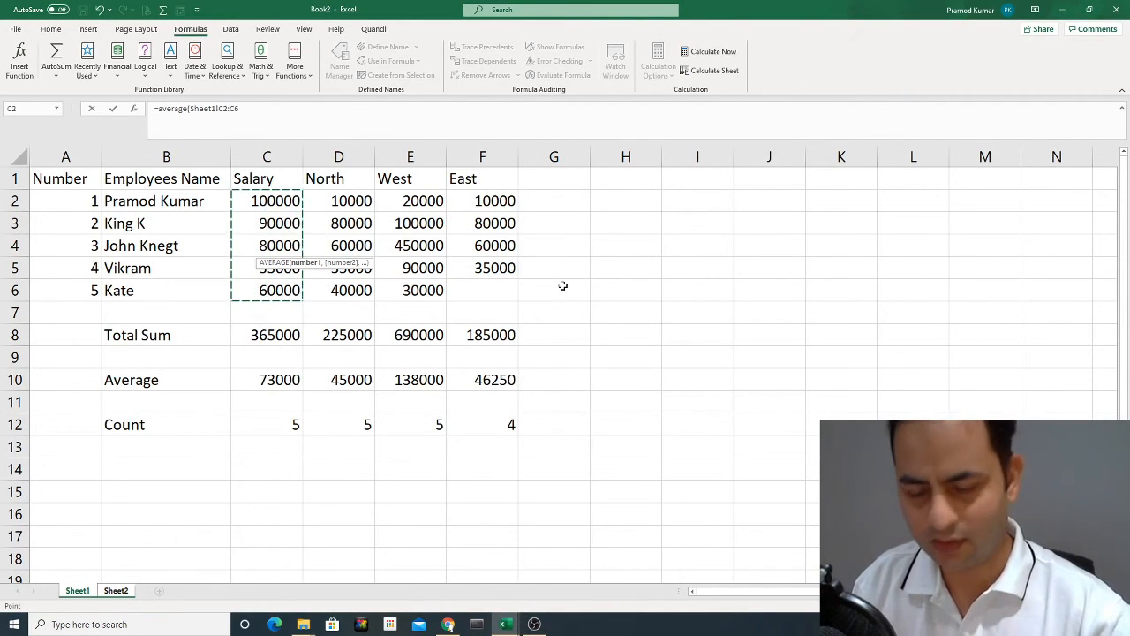
{"action": "left_click", "coordinate": [268, 113]}
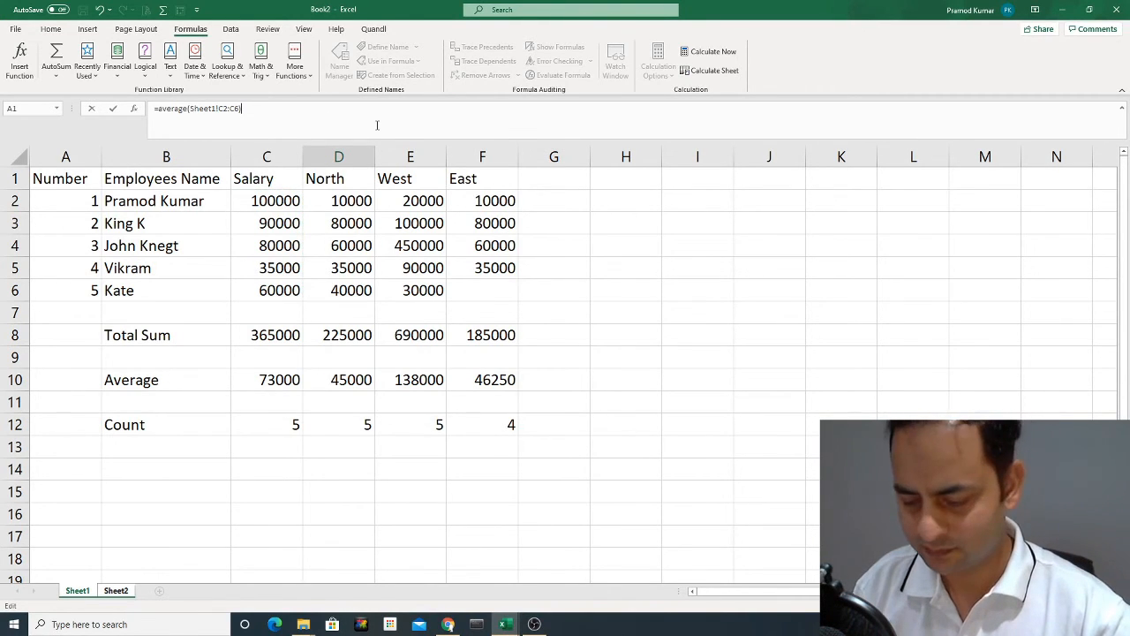
{"action": "key", "text": "Return"}
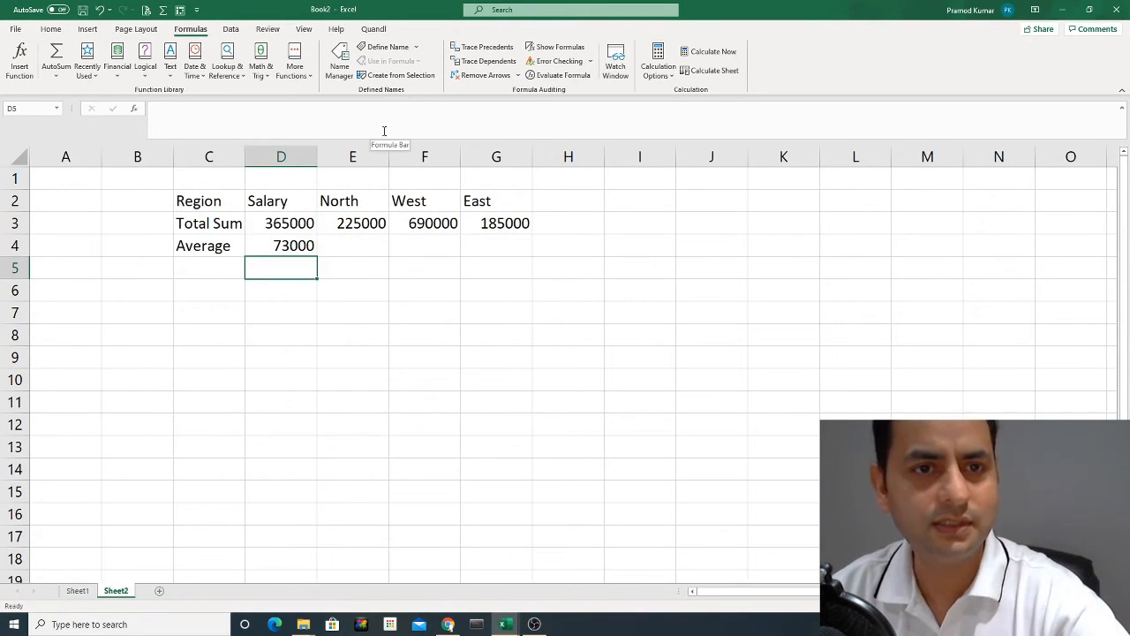
Check D4 against the Salary average in C10 on Sheet1, and fill the formula across to G4 on Sheet2.
{"action": "left_click", "coordinate": [297, 246]}
{"action": "left_click", "coordinate": [78, 591]}
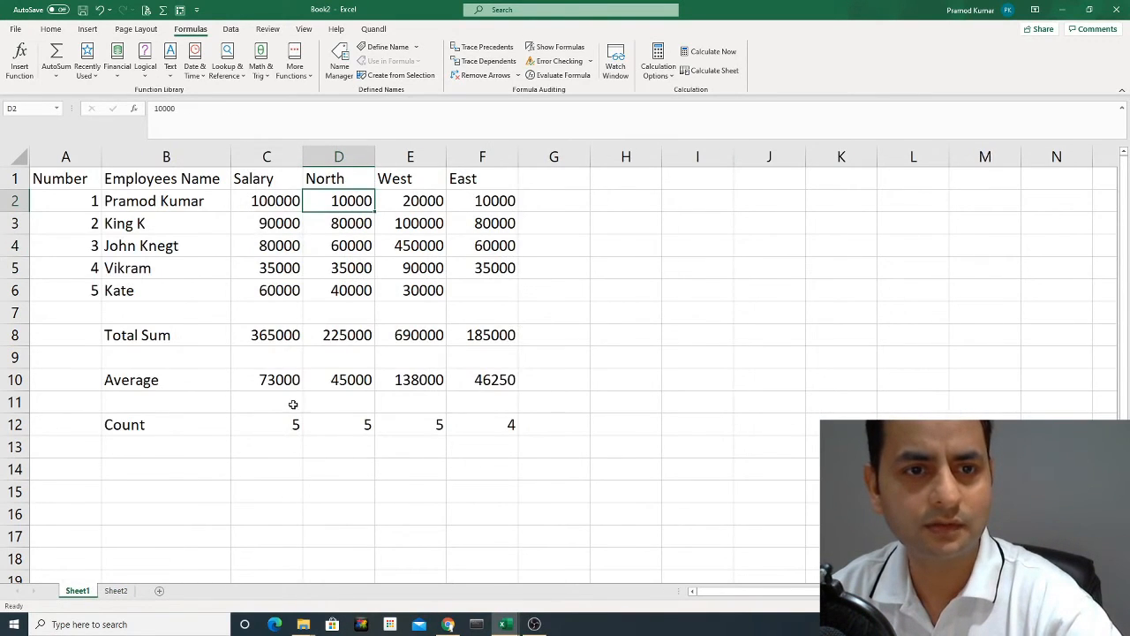
{"action": "left_click", "coordinate": [268, 378]}
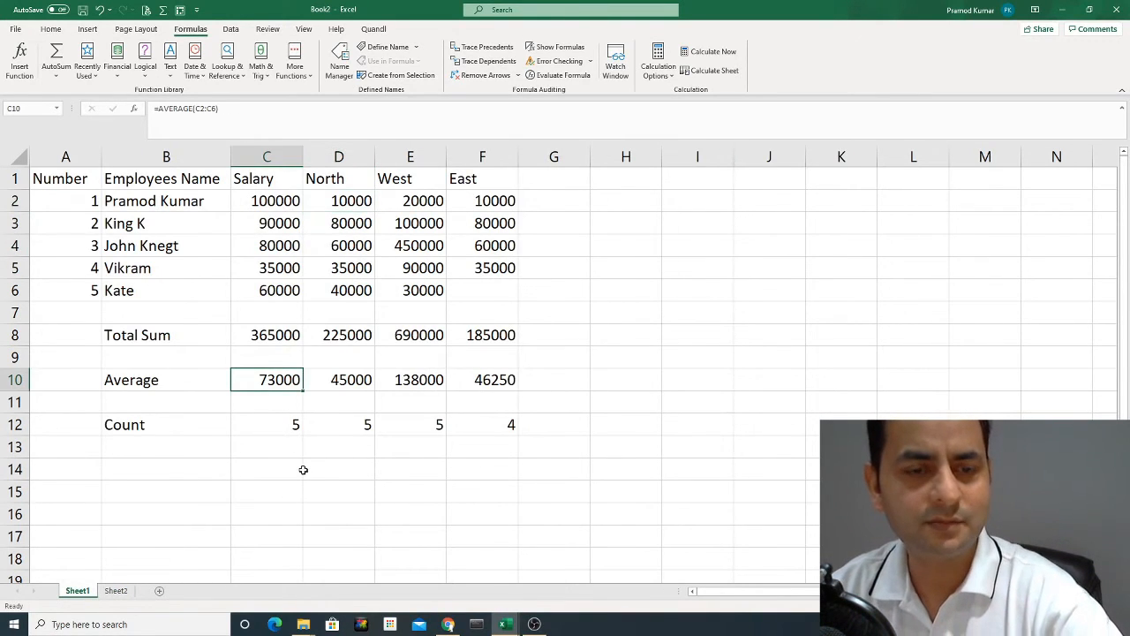
{"action": "left_click", "coordinate": [116, 591]}
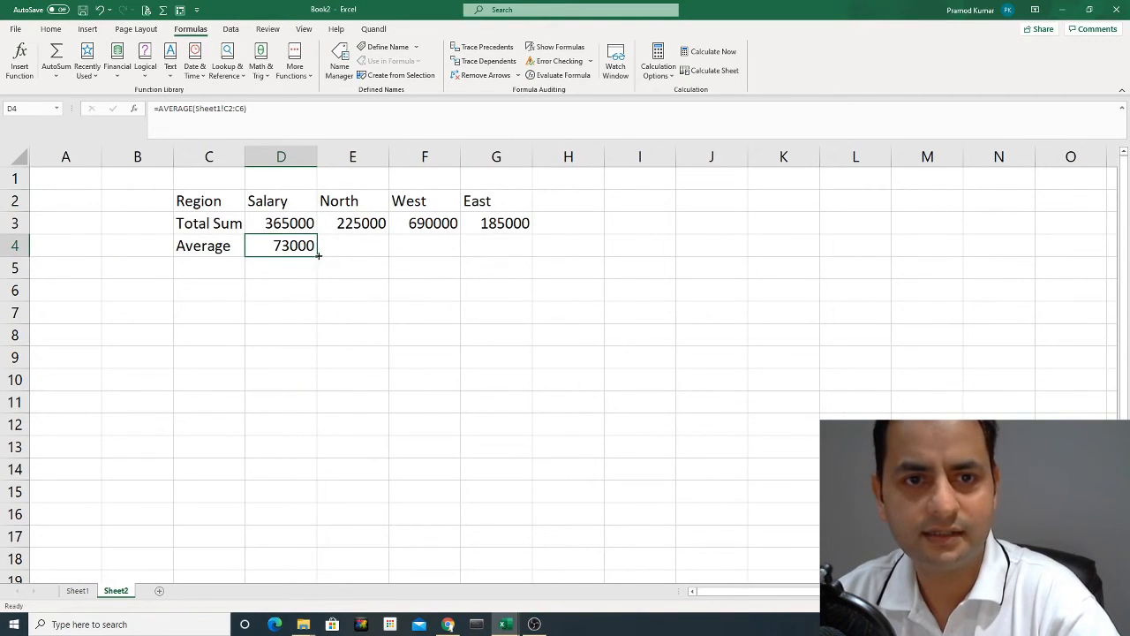
{"action": "left_click_drag", "start_coordinate": [318, 255], "coordinate": [521, 262]}
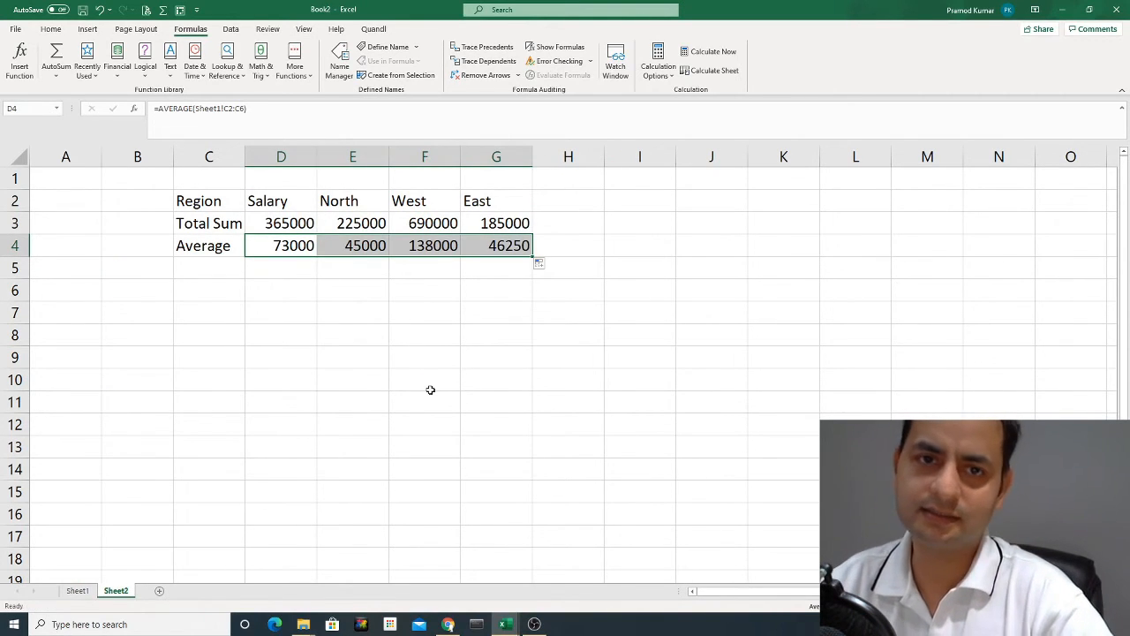
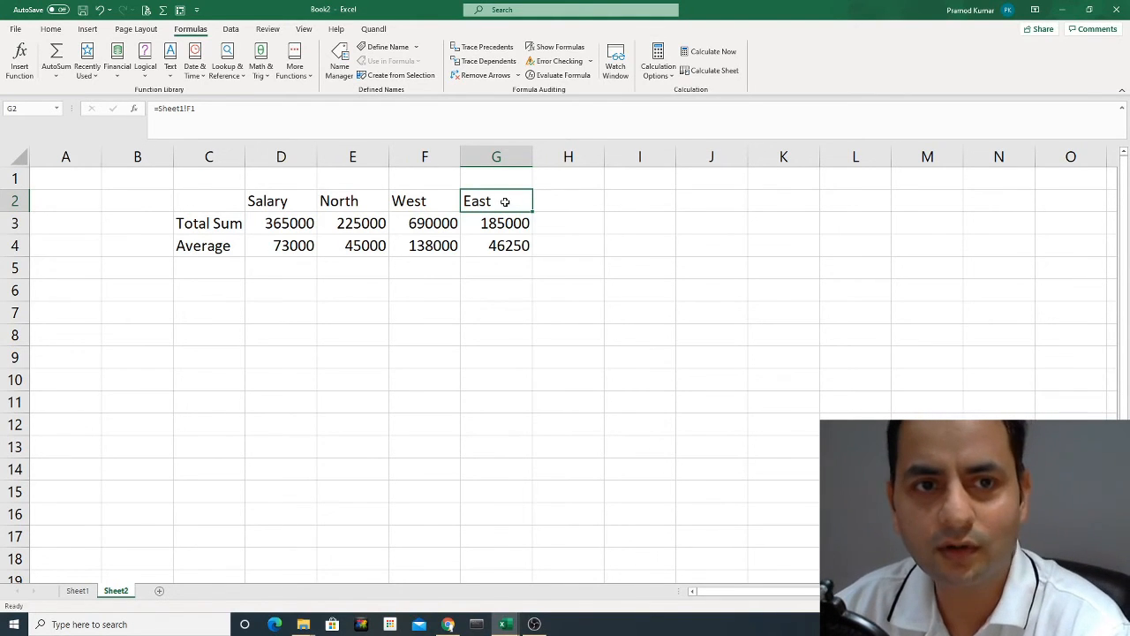
Examine the Sheet1 cell reference behind the Salary header in D2, leaving the formula as it is.
{"action": "left_click", "coordinate": [296, 196]}
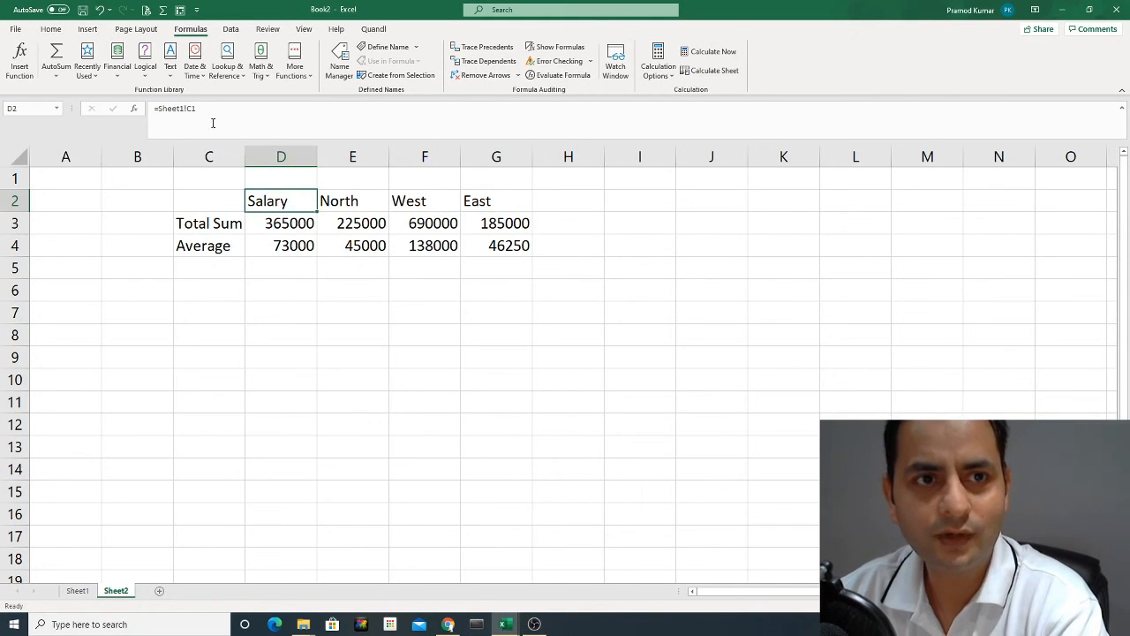
{"action": "double_click", "coordinate": [188, 108]}
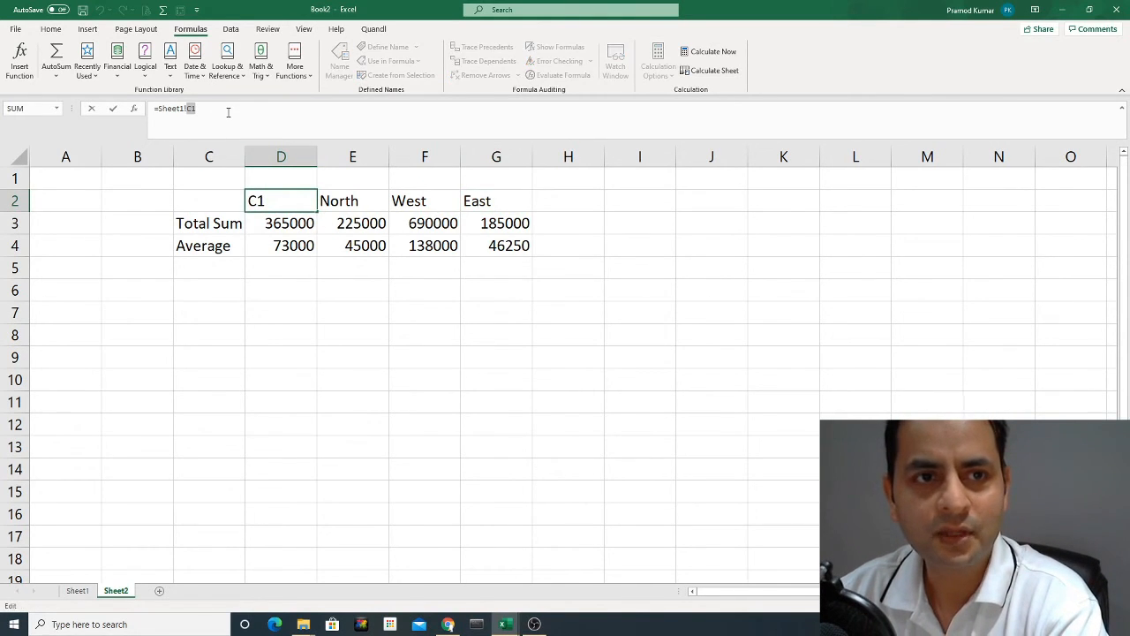
{"action": "left_click_drag", "start_coordinate": [226, 112], "coordinate": [154, 108]}
{"action": "left_click", "coordinate": [223, 109]}
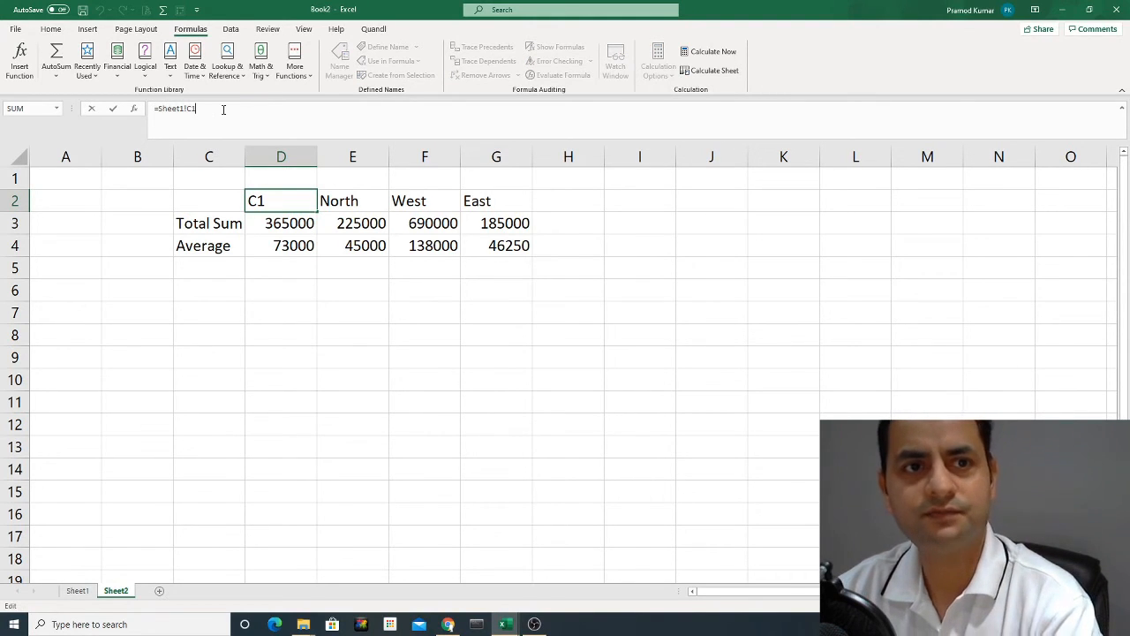
{"action": "key", "text": "Escape"}
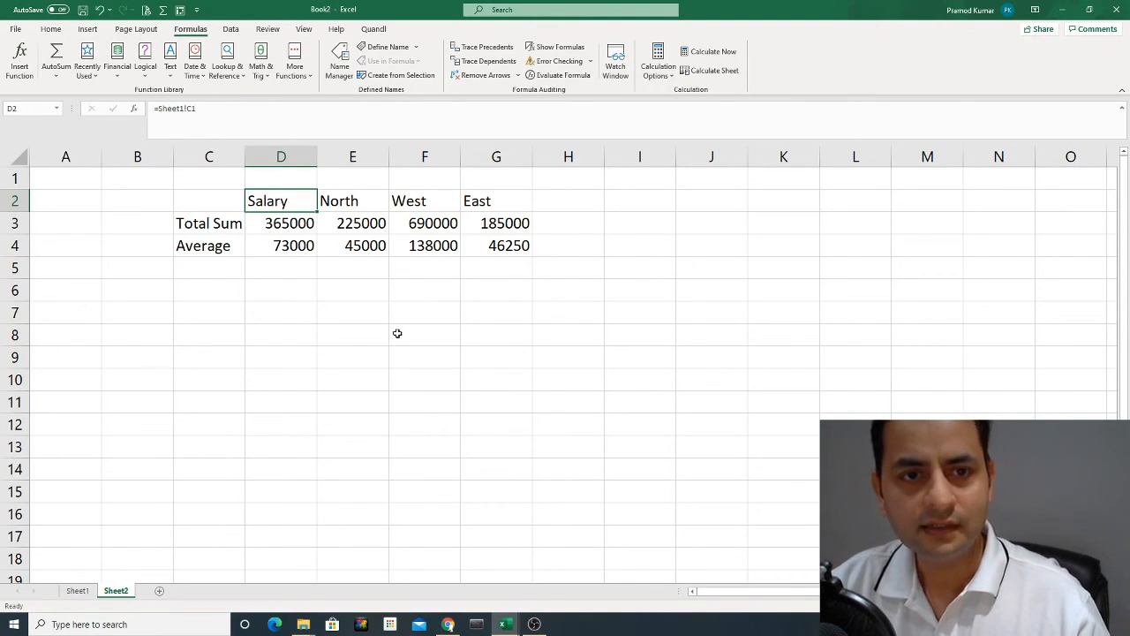
{"action": "left_click", "coordinate": [296, 289]}
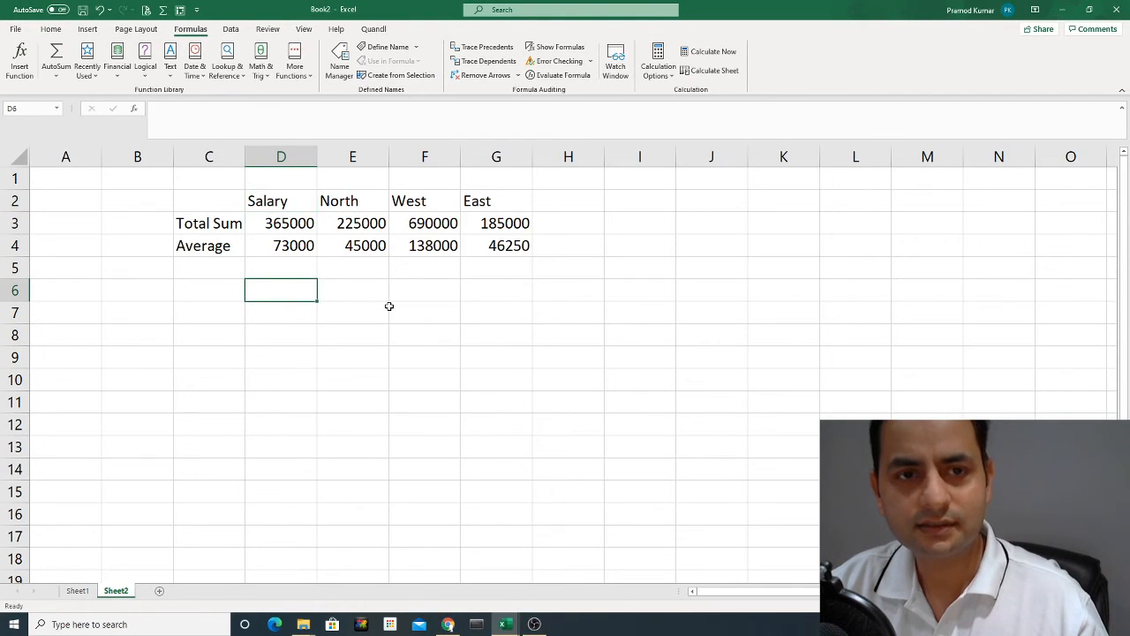
{"action": "left_click", "coordinate": [280, 199]}
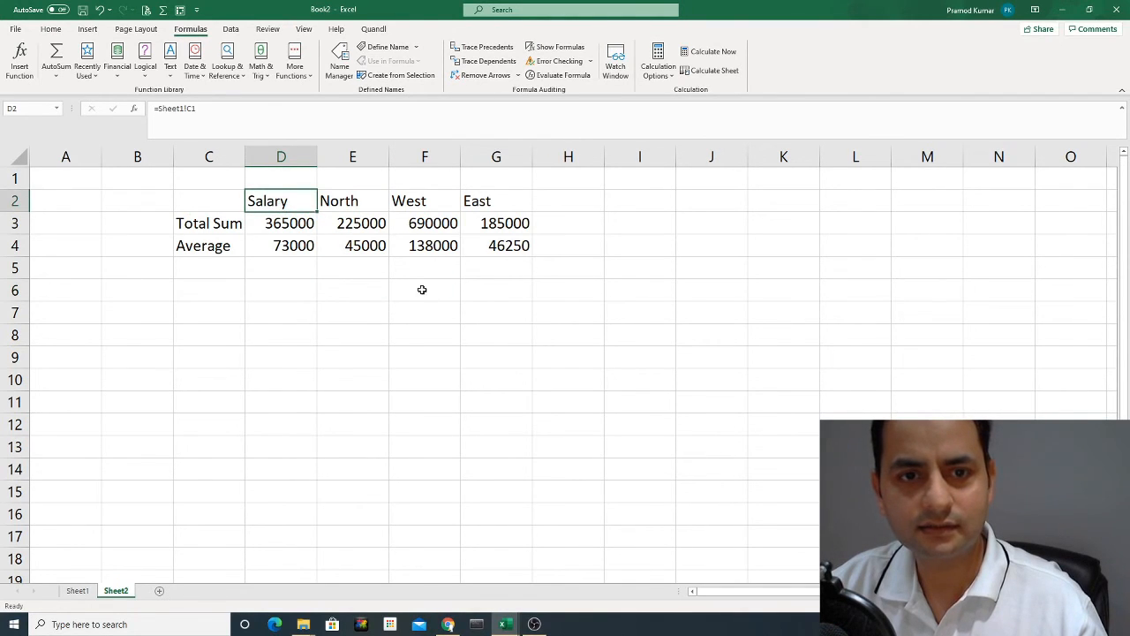
{"action": "left_click", "coordinate": [422, 289]}
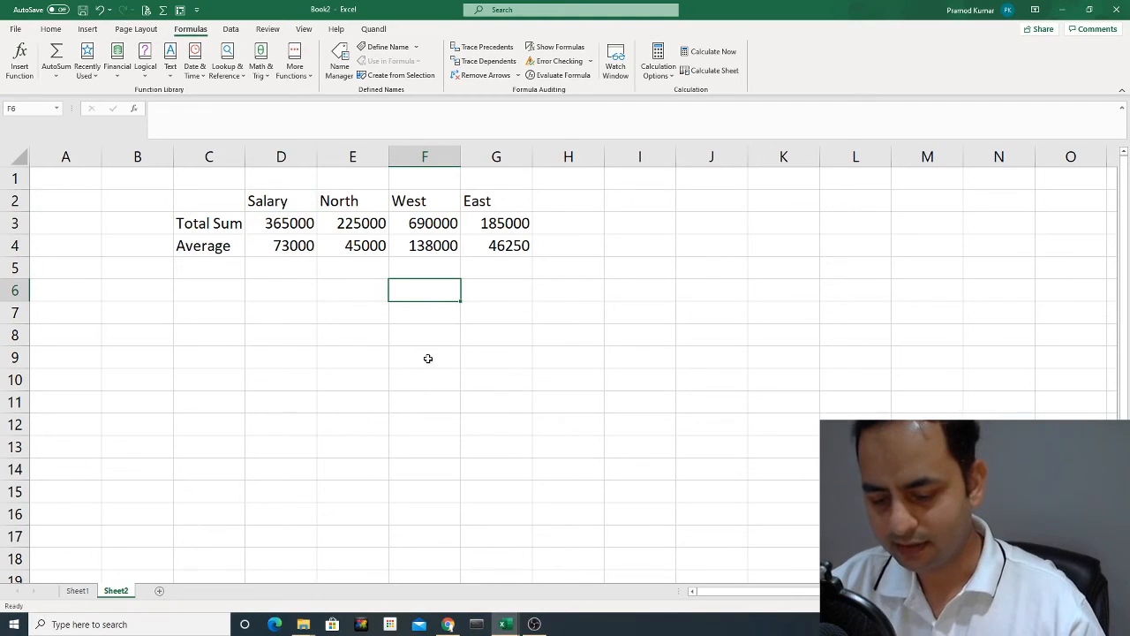
{"action": "type", "text": "="}
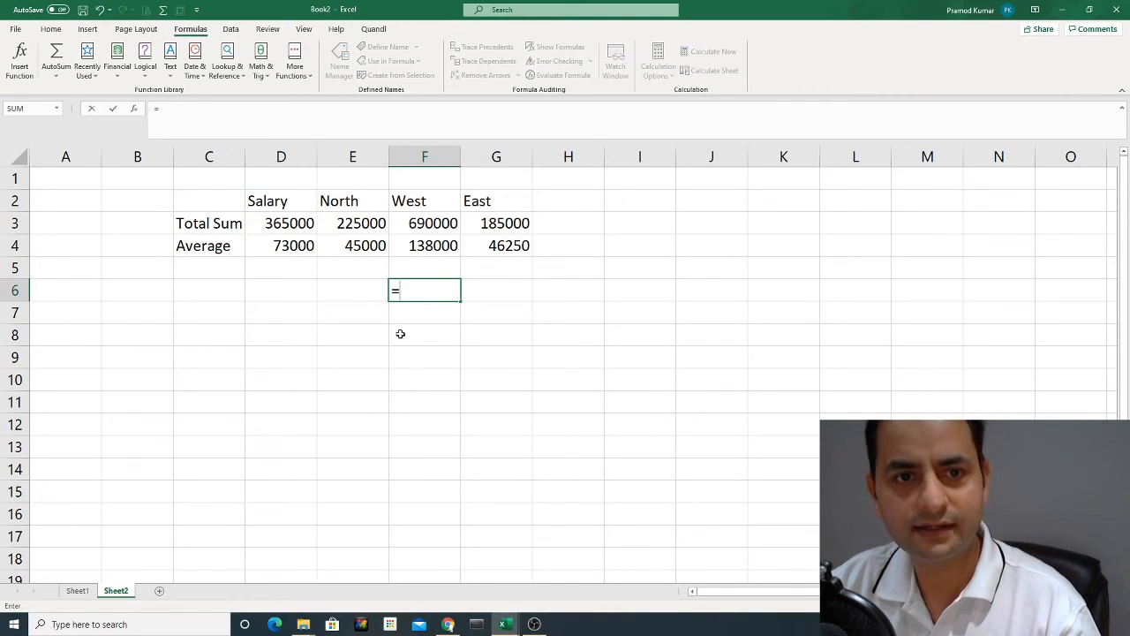
{"action": "left_click", "coordinate": [292, 210]}
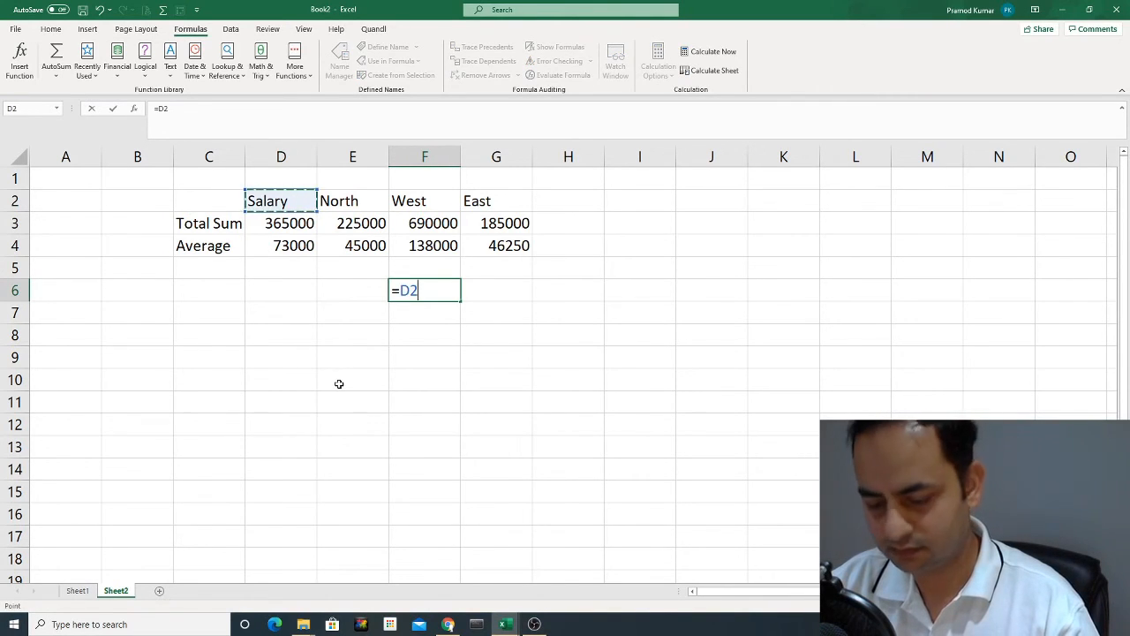
{"action": "key", "text": "Escape"}
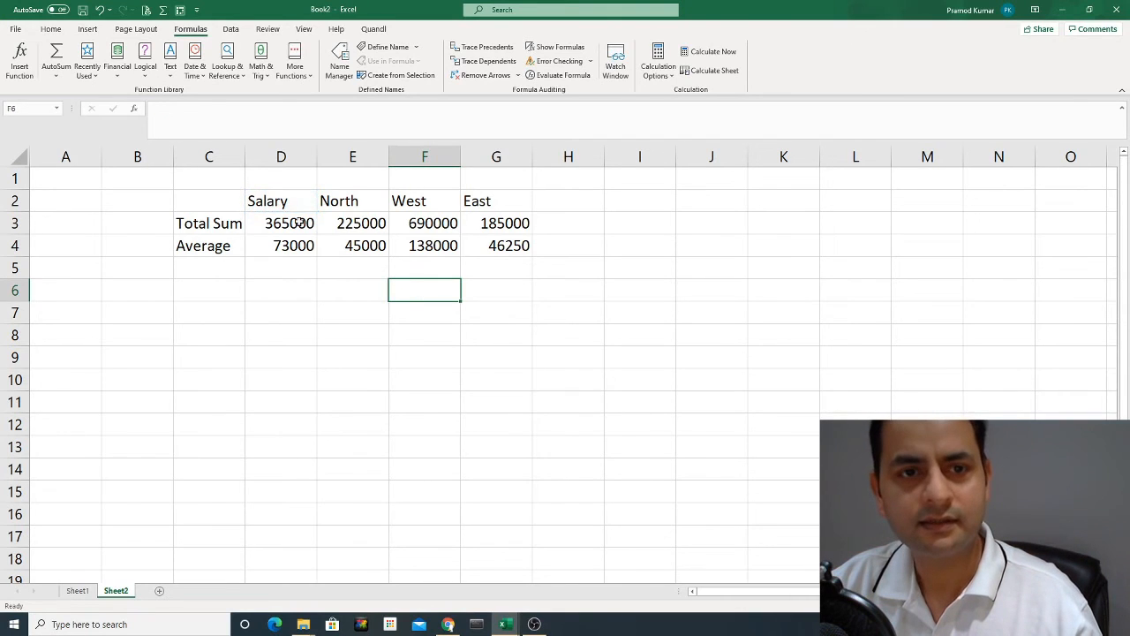
Compare the relative Sheet1 references in the header cells D2 through G2.
{"action": "left_click", "coordinate": [287, 201]}
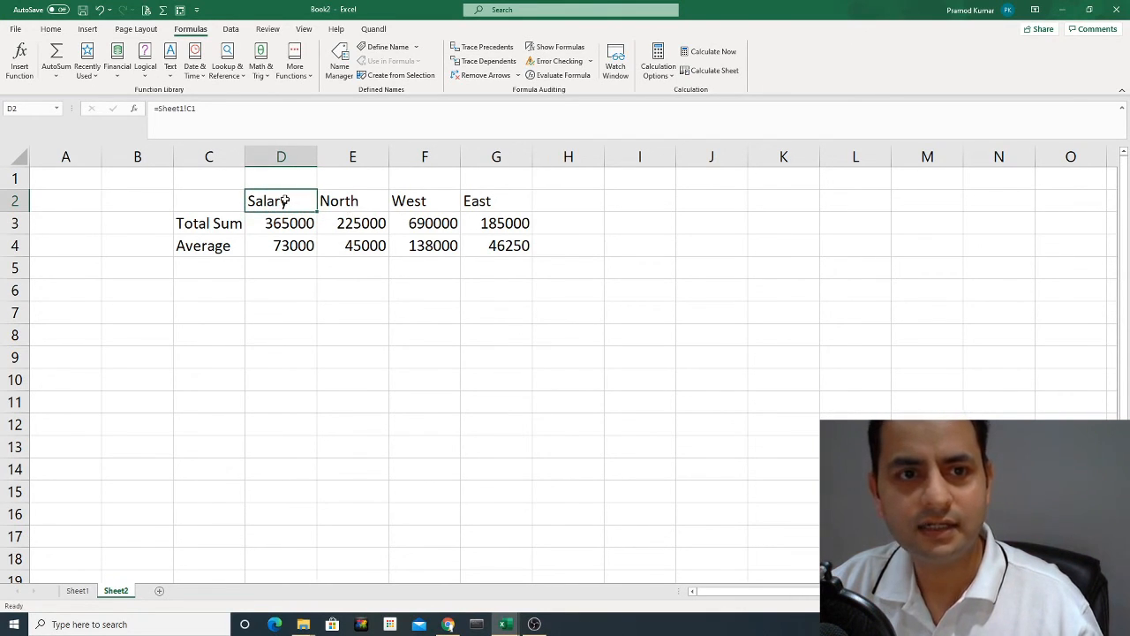
{"action": "left_click", "coordinate": [353, 201]}
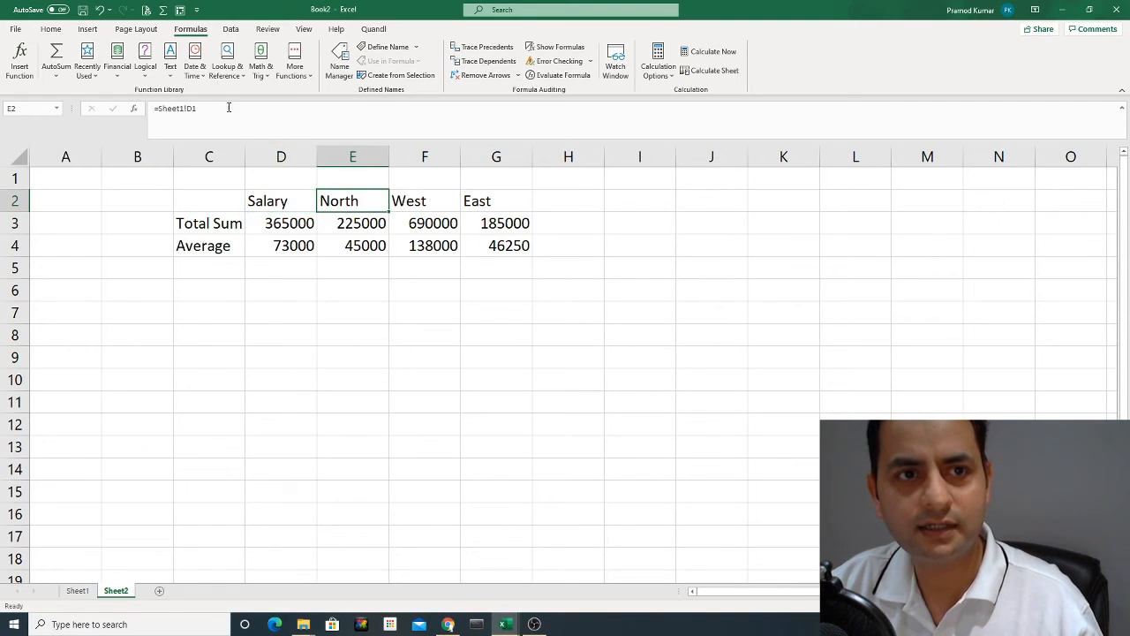
{"action": "left_click", "coordinate": [417, 196]}
{"action": "left_click", "coordinate": [472, 202]}
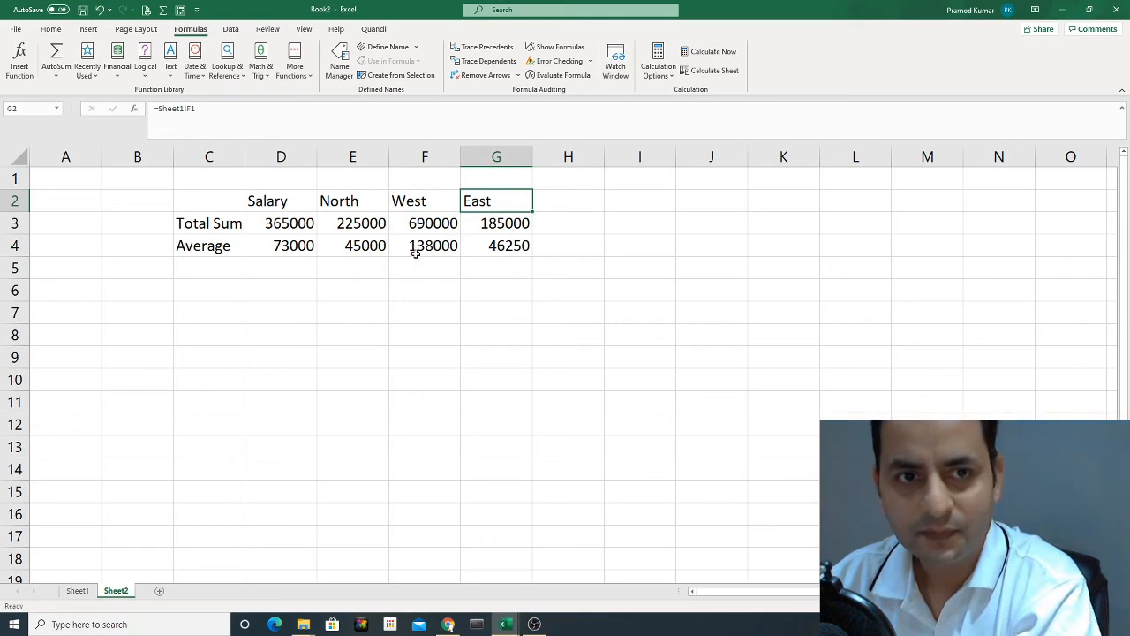
{"action": "left_click", "coordinate": [271, 201]}
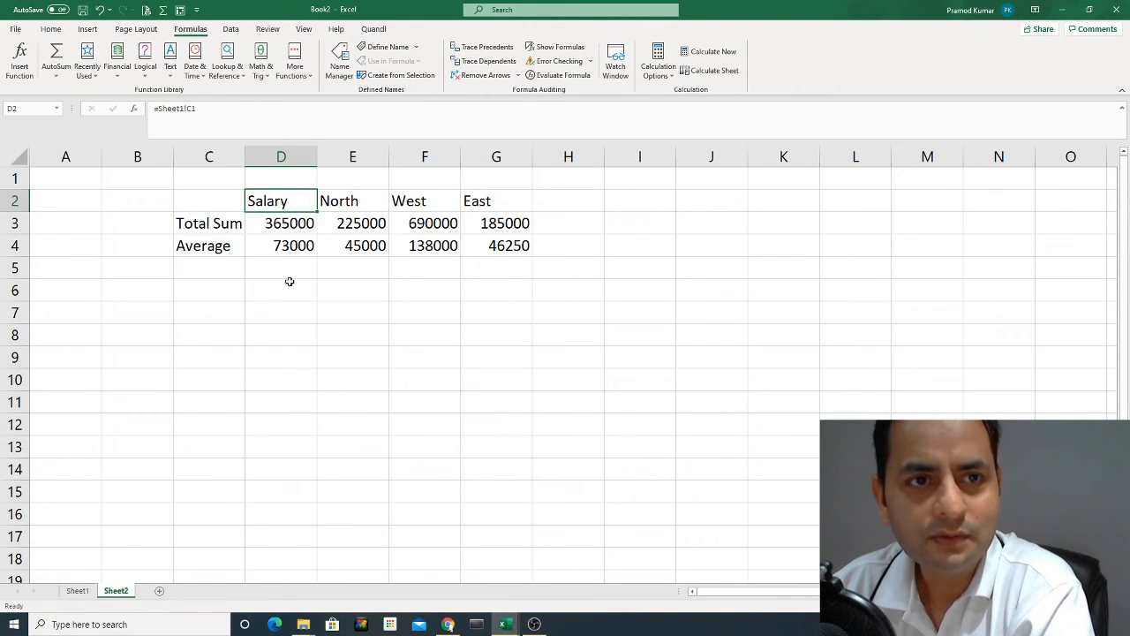
Change D2 to the absolute reference =Sheet1!$C$1 and fill it across to G2.
{"action": "left_click", "coordinate": [193, 108]}
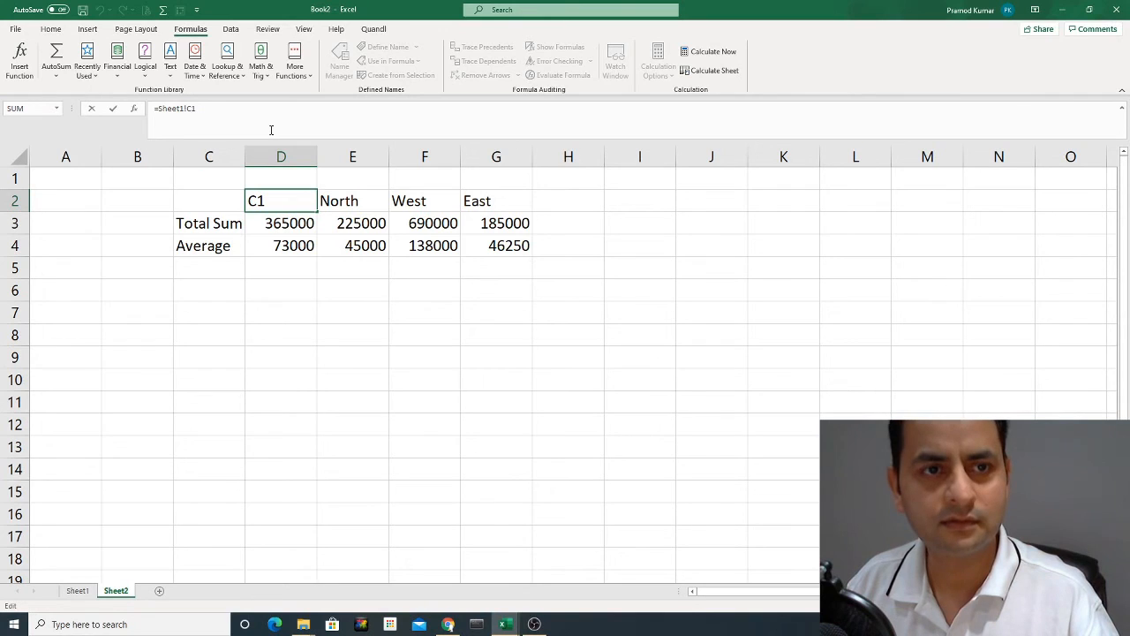
{"action": "type", "text": "$C$"}
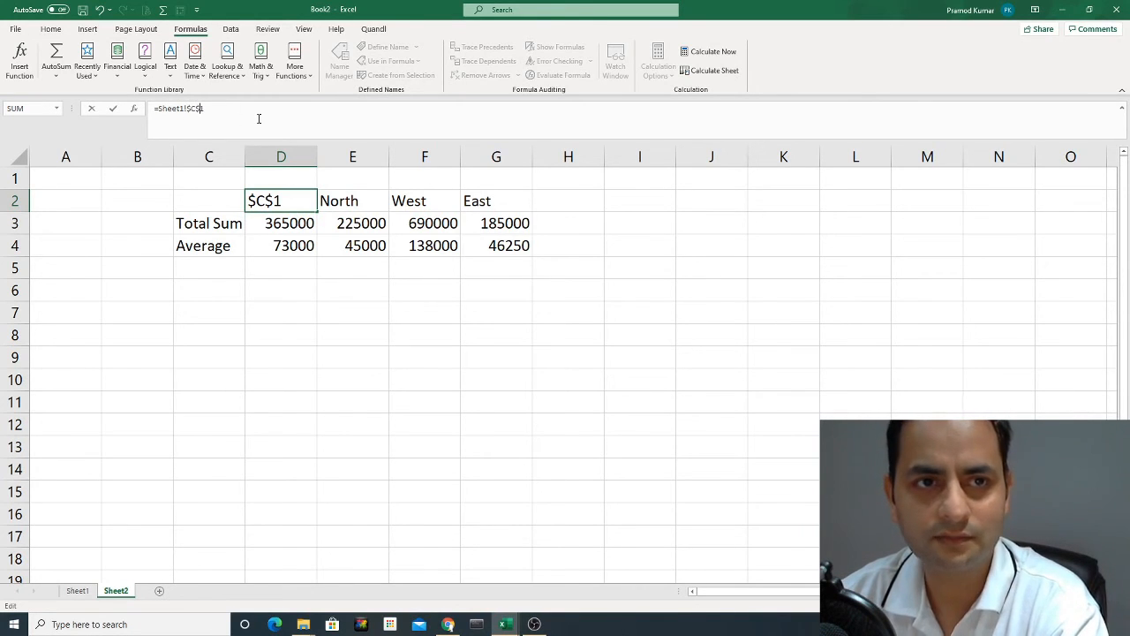
{"action": "key", "text": "Return"}
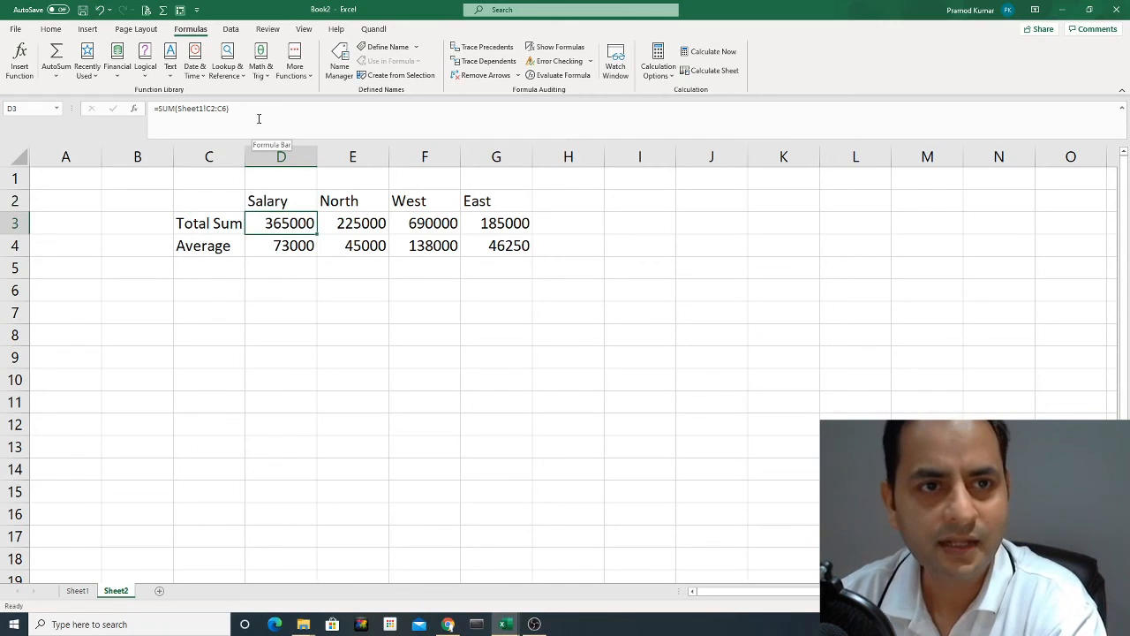
{"action": "left_click", "coordinate": [281, 203]}
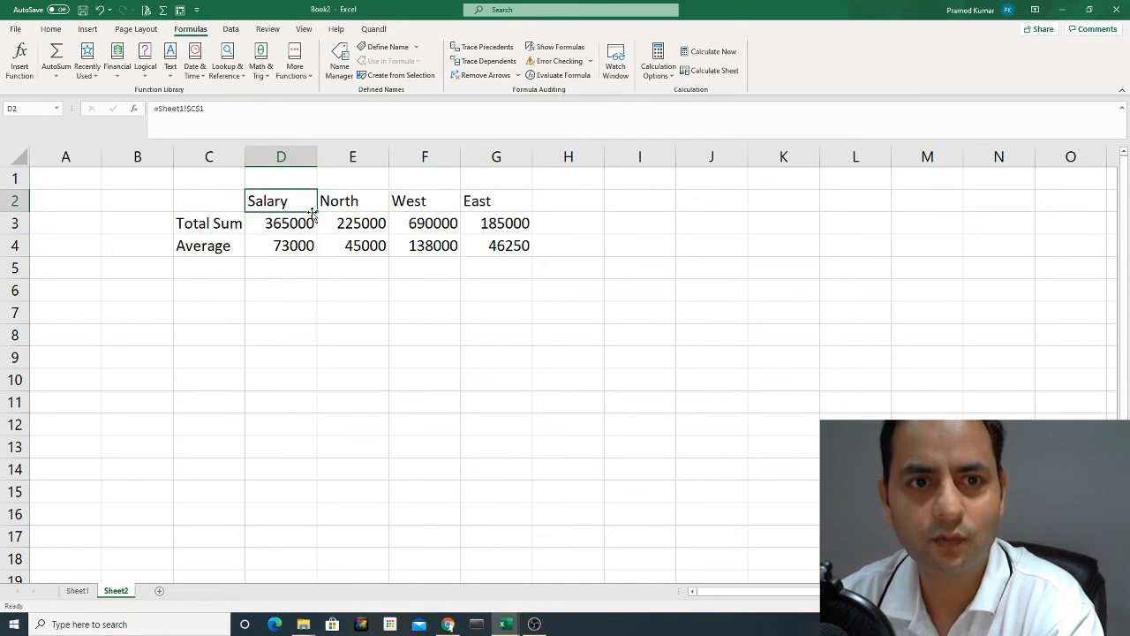
{"action": "left_click_drag", "start_coordinate": [315, 211], "coordinate": [500, 215]}
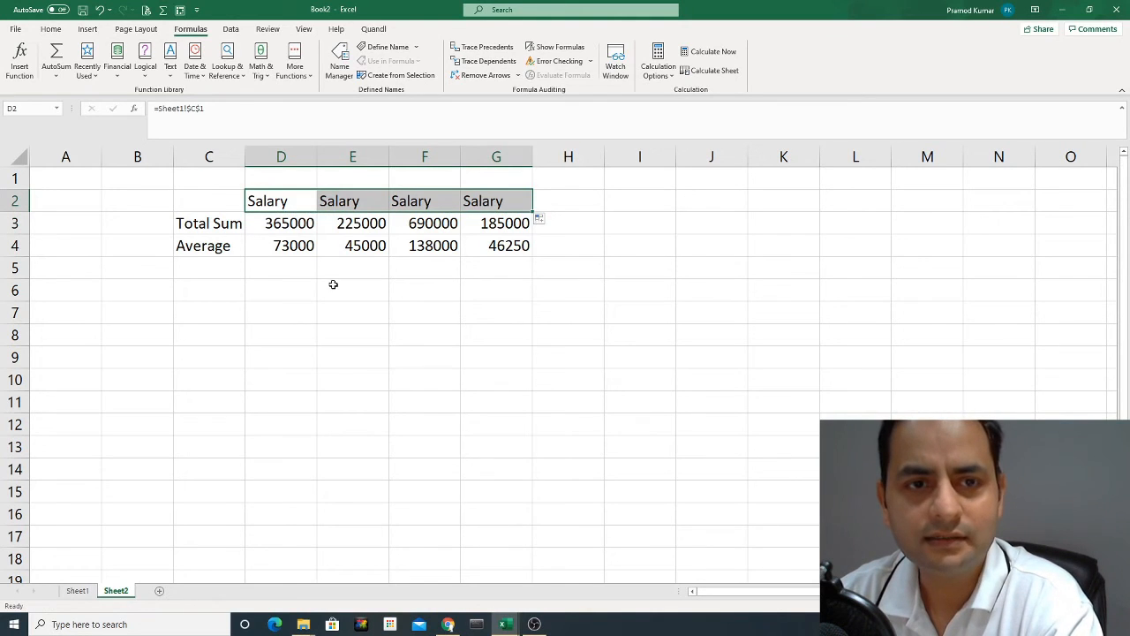
Examine the filled header references in D2 through G2 and compare them with D3's relative formula and the Sheet1 source.
{"action": "left_click", "coordinate": [335, 245]}
{"action": "left_click", "coordinate": [281, 200]}
{"action": "key", "text": "Right"}
{"action": "key", "text": "Right"}
{"action": "key", "text": "Right"}
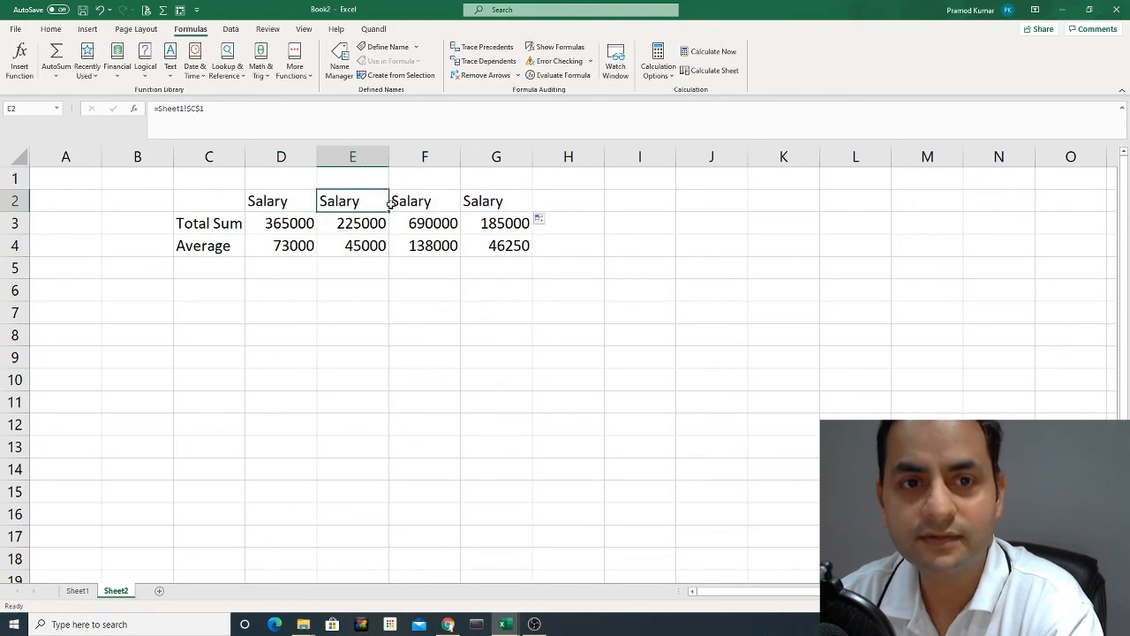
{"action": "key", "text": "Left"}
{"action": "key", "text": "Left"}
{"action": "key", "text": "Left"}
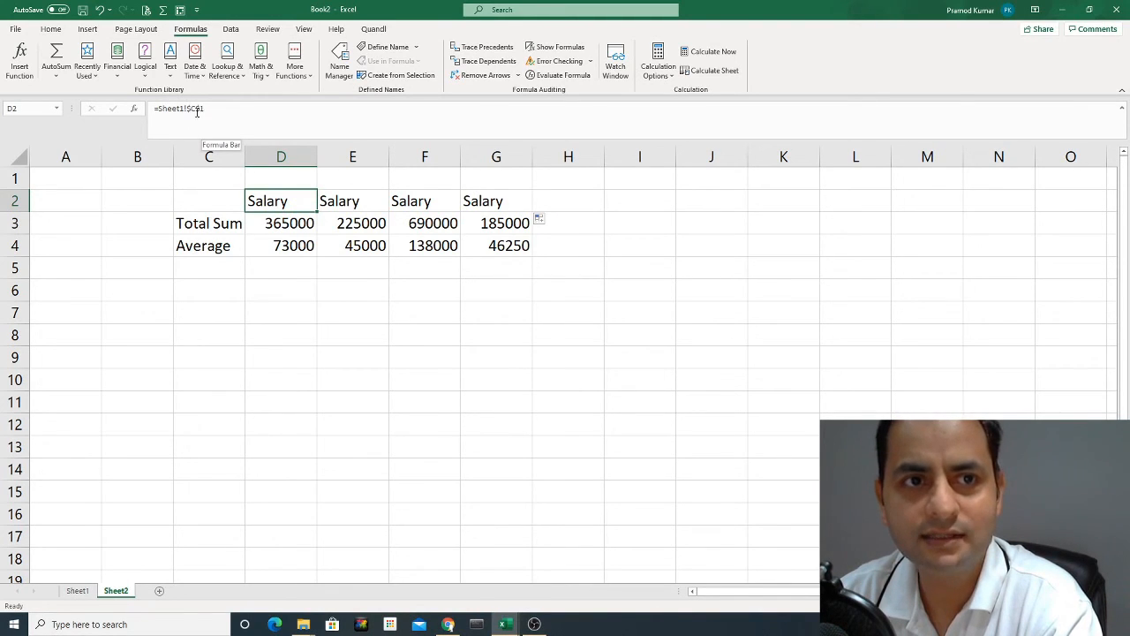
{"action": "left_click", "coordinate": [80, 592]}
{"action": "left_click", "coordinate": [108, 591]}
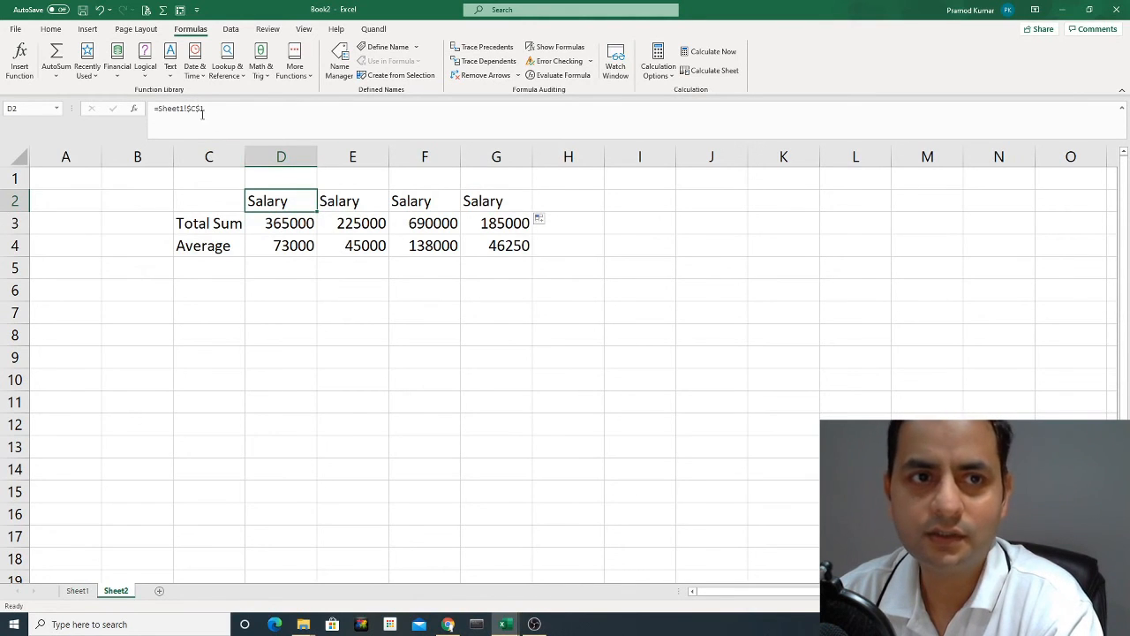
{"action": "left_click", "coordinate": [287, 227]}
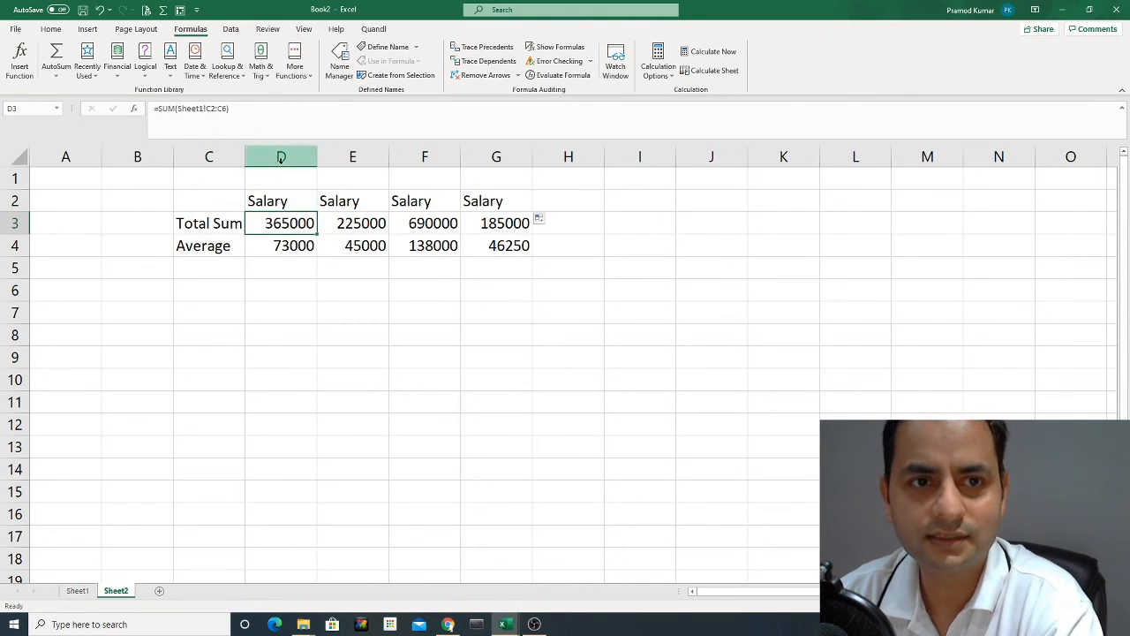
{"action": "left_click", "coordinate": [434, 205]}
{"action": "left_click", "coordinate": [479, 205]}
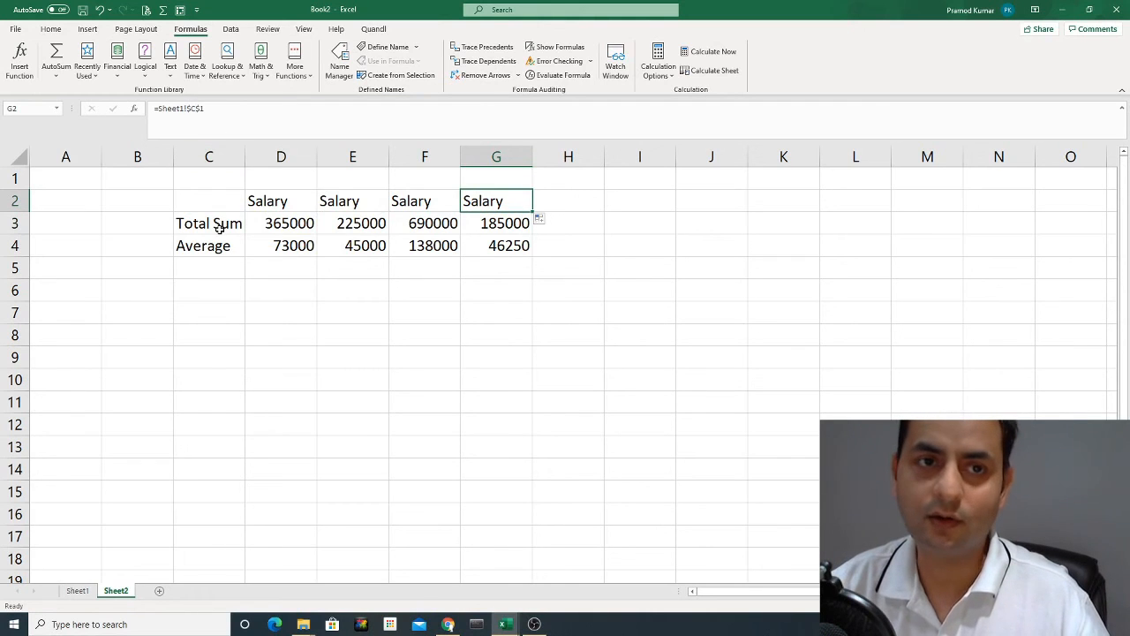
Try removing the row lock from G2's reference, discard that edit, and undo the header fill across row 2.
{"action": "left_click", "coordinate": [192, 108]}
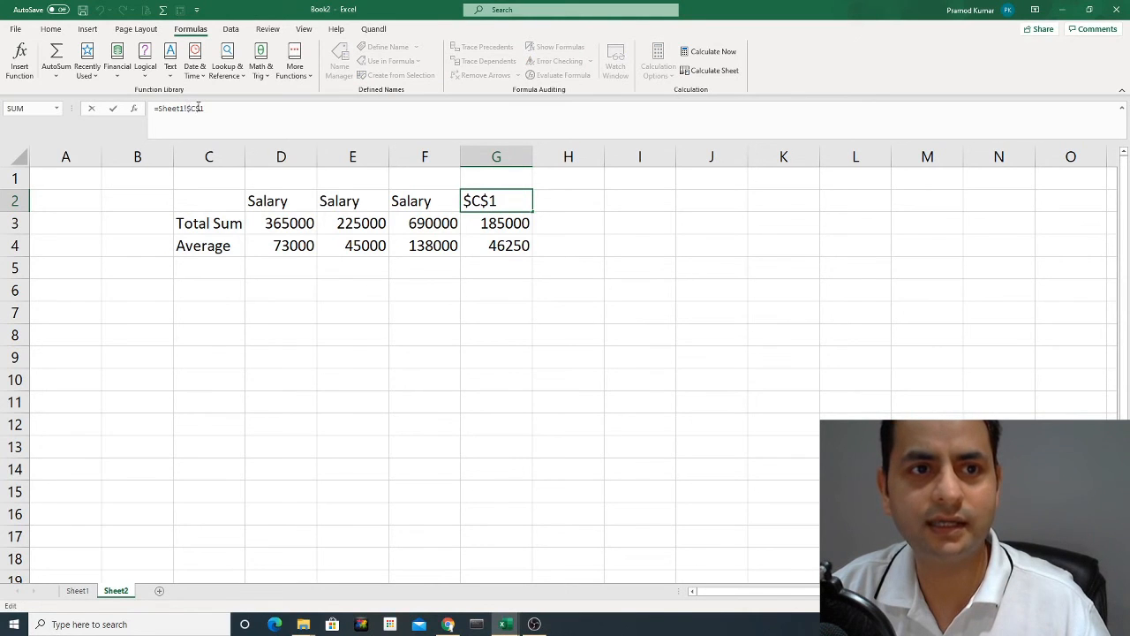
{"action": "key", "text": "BackSpace"}
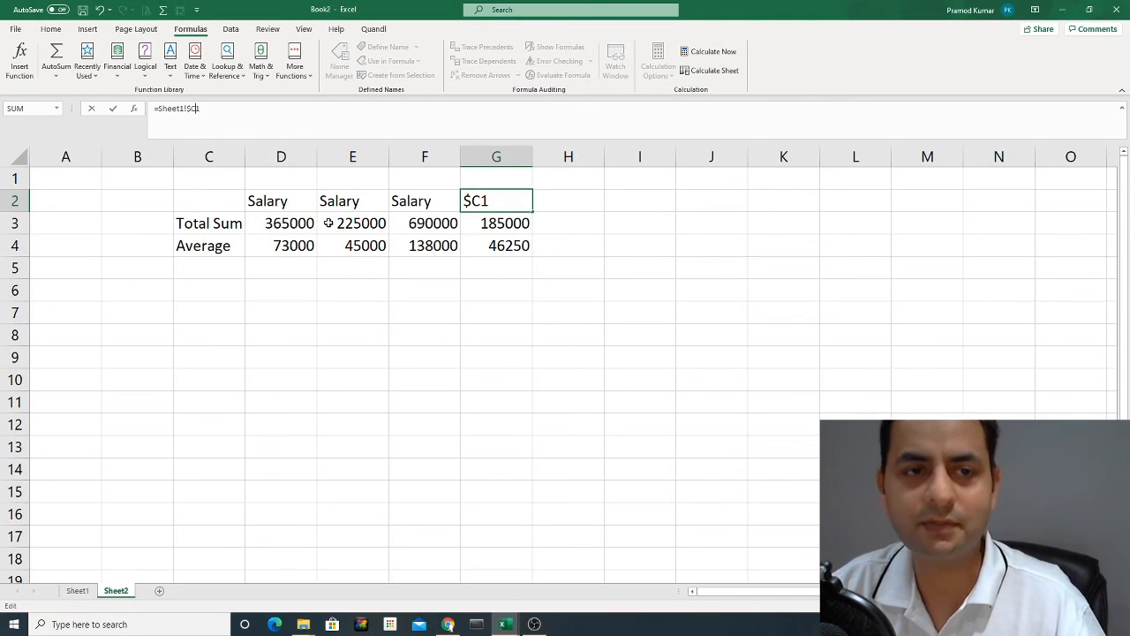
{"action": "key", "text": "Escape"}
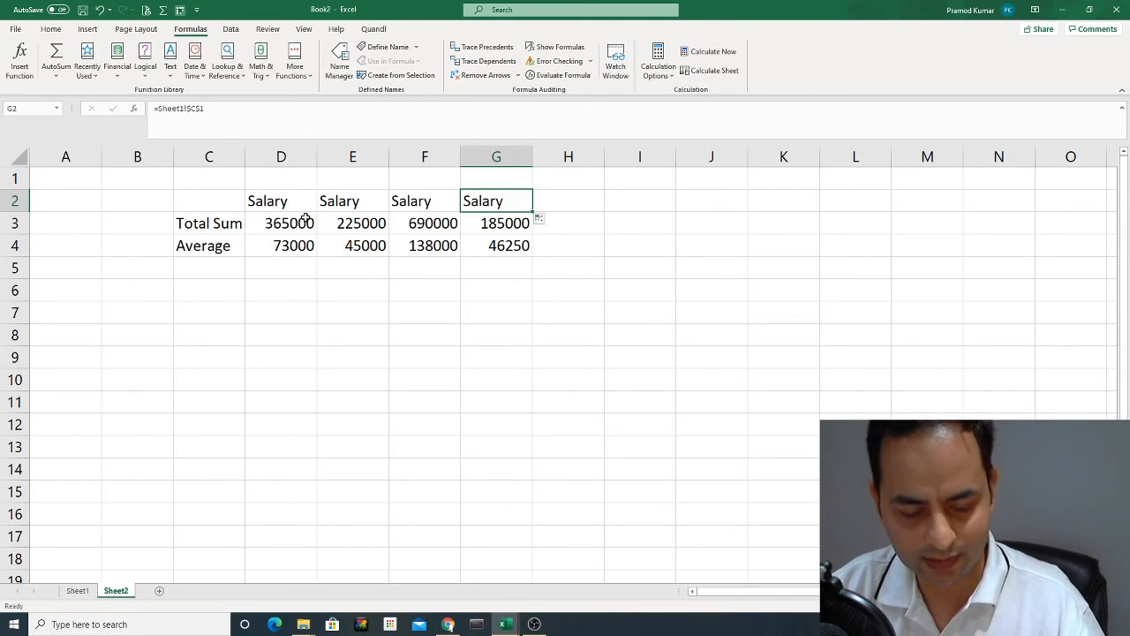
{"action": "left_click", "coordinate": [99, 10]}
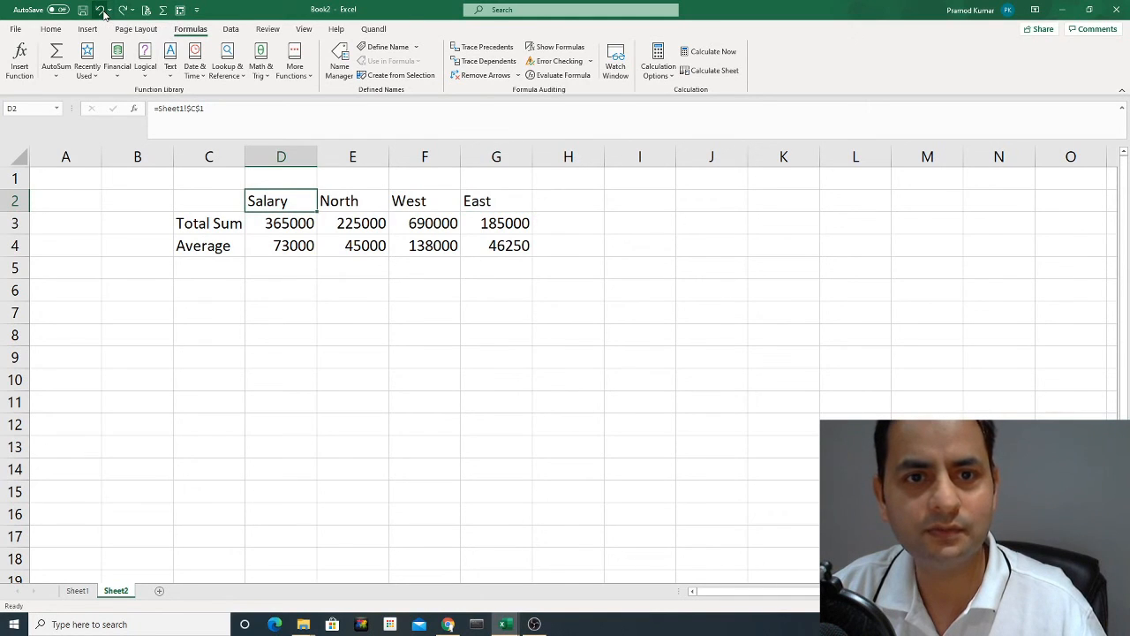
Check the references in the header cells D2 through G2 and the formulas in E3 and D4.
{"action": "left_click", "coordinate": [310, 224]}
{"action": "left_click", "coordinate": [307, 206]}
{"action": "left_click", "coordinate": [364, 204]}
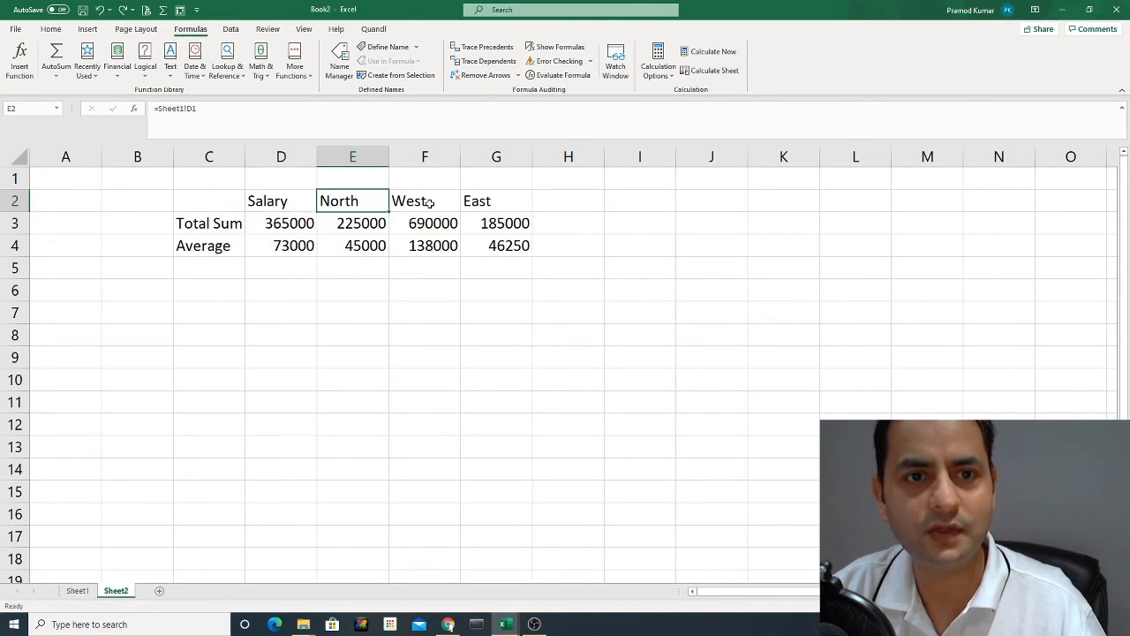
{"action": "left_click", "coordinate": [430, 202]}
{"action": "left_click", "coordinate": [499, 208]}
{"action": "left_click", "coordinate": [371, 206]}
{"action": "left_click", "coordinate": [311, 205]}
{"action": "left_click", "coordinate": [383, 222]}
{"action": "left_click", "coordinate": [305, 237]}
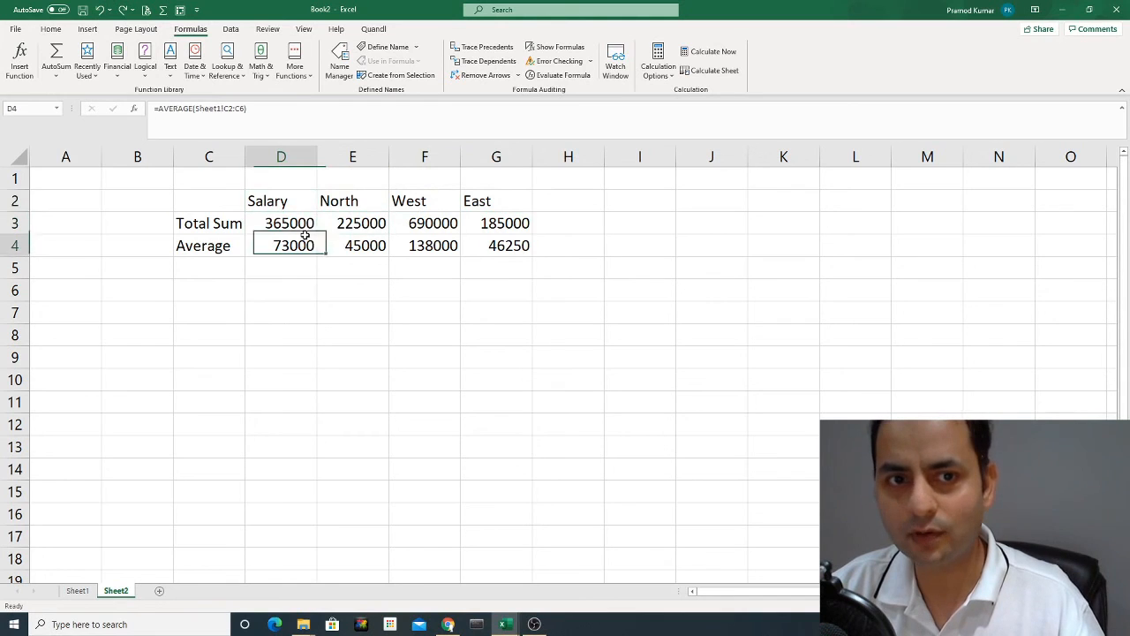
Convert D2's reference to Sheet1 cell C1 into the absolute reference =Sheet1!$C$1.
{"action": "left_click", "coordinate": [302, 206]}
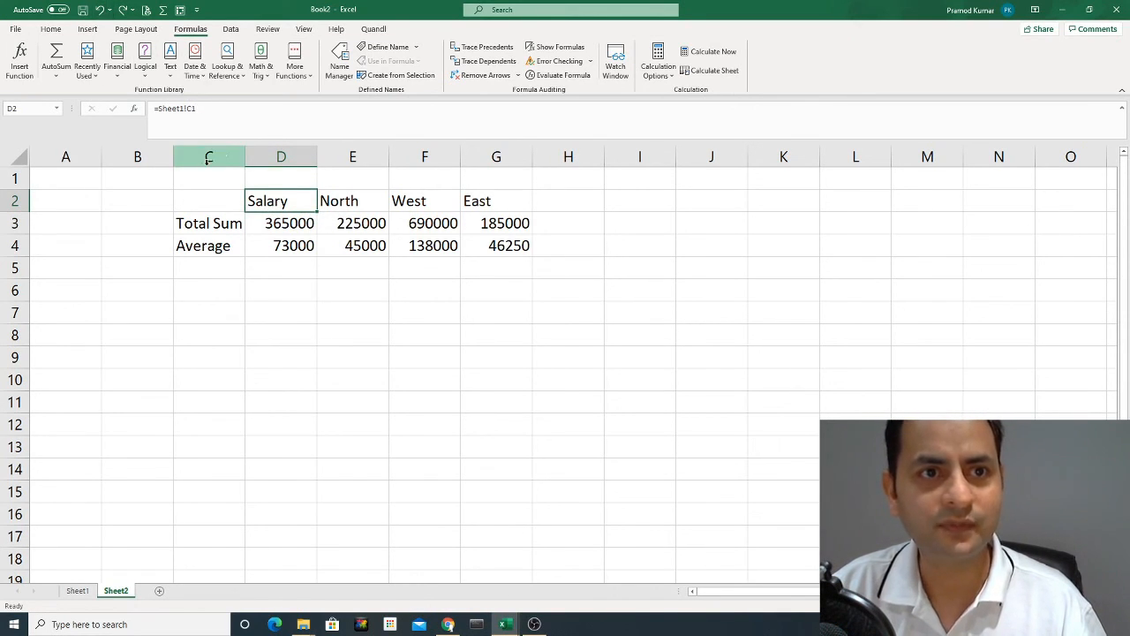
{"action": "left_click", "coordinate": [187, 108]}
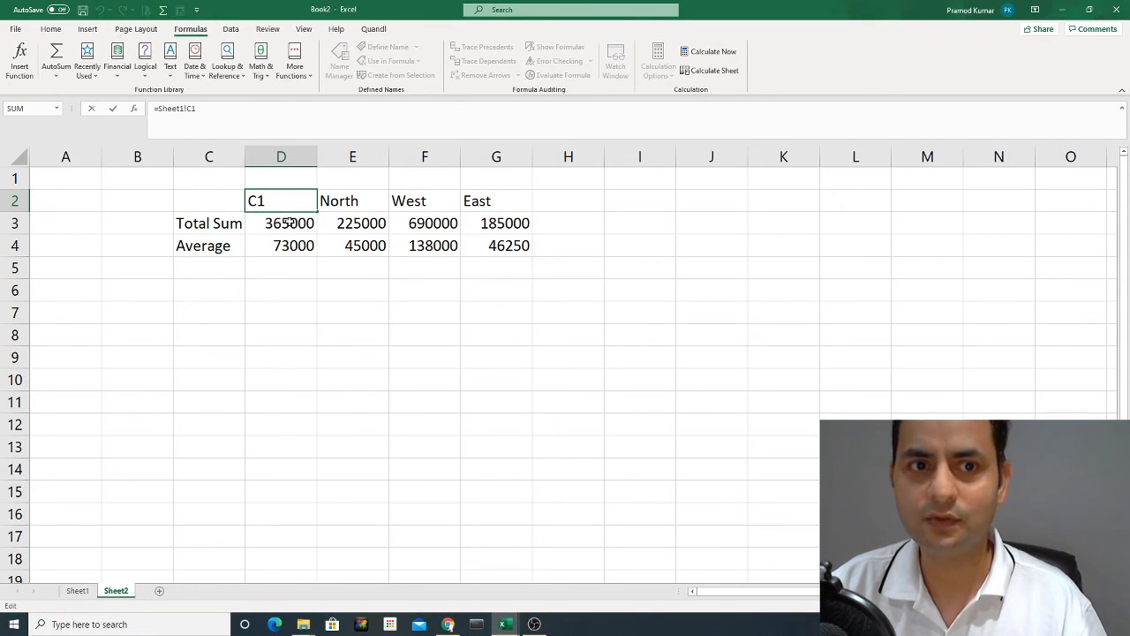
{"action": "key", "text": "Return"}
{"action": "left_click", "coordinate": [280, 201]}
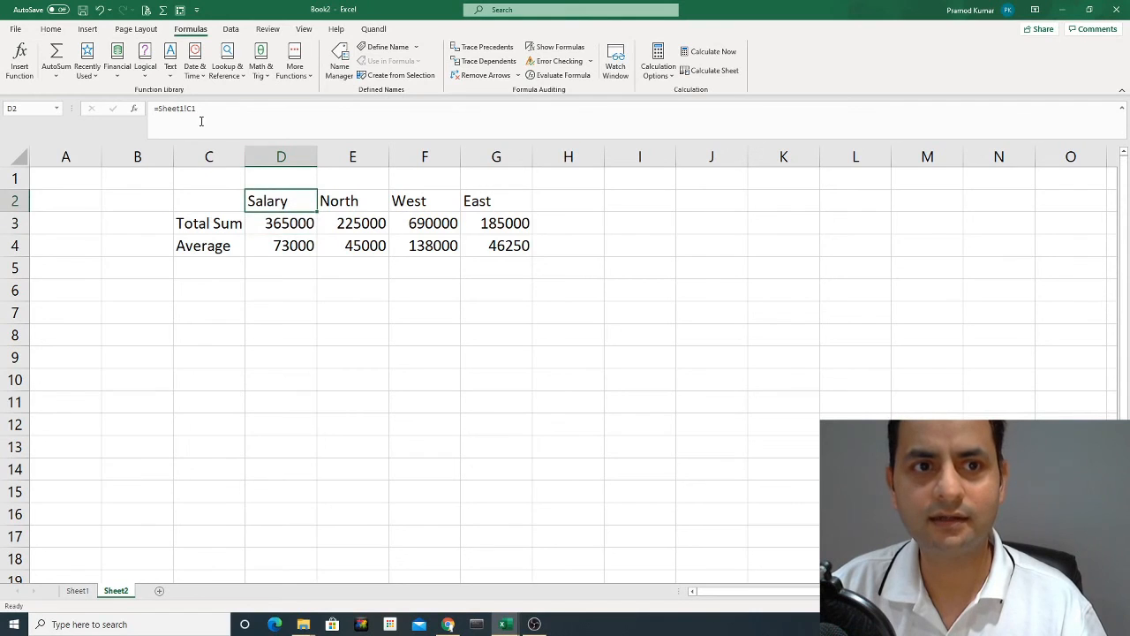
{"action": "left_click", "coordinate": [268, 130]}
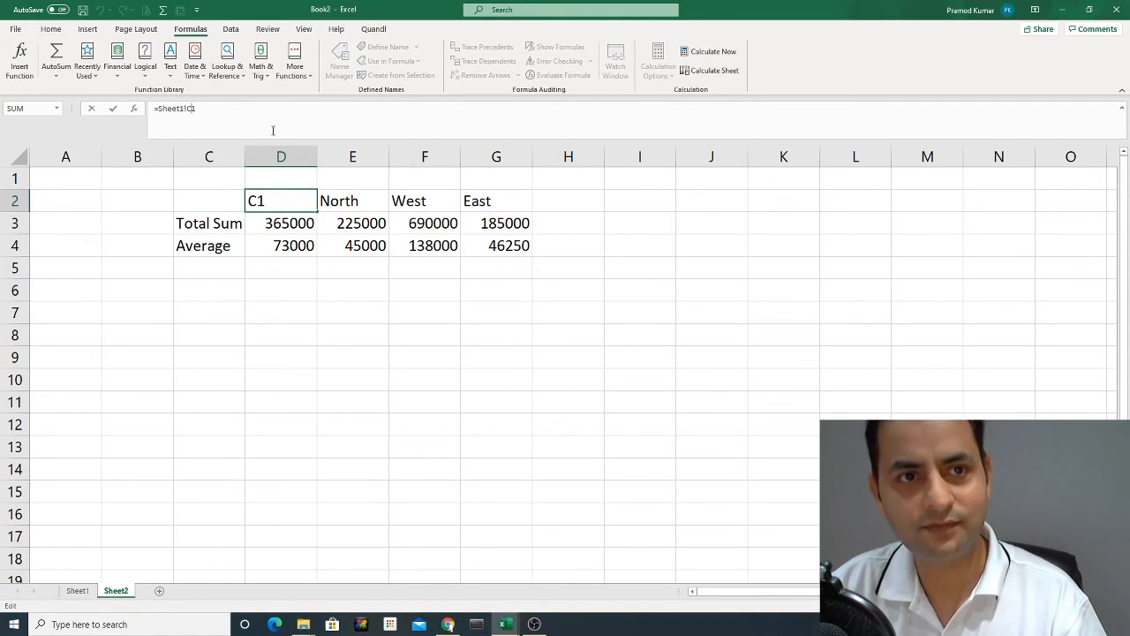
{"action": "key", "text": "F4"}
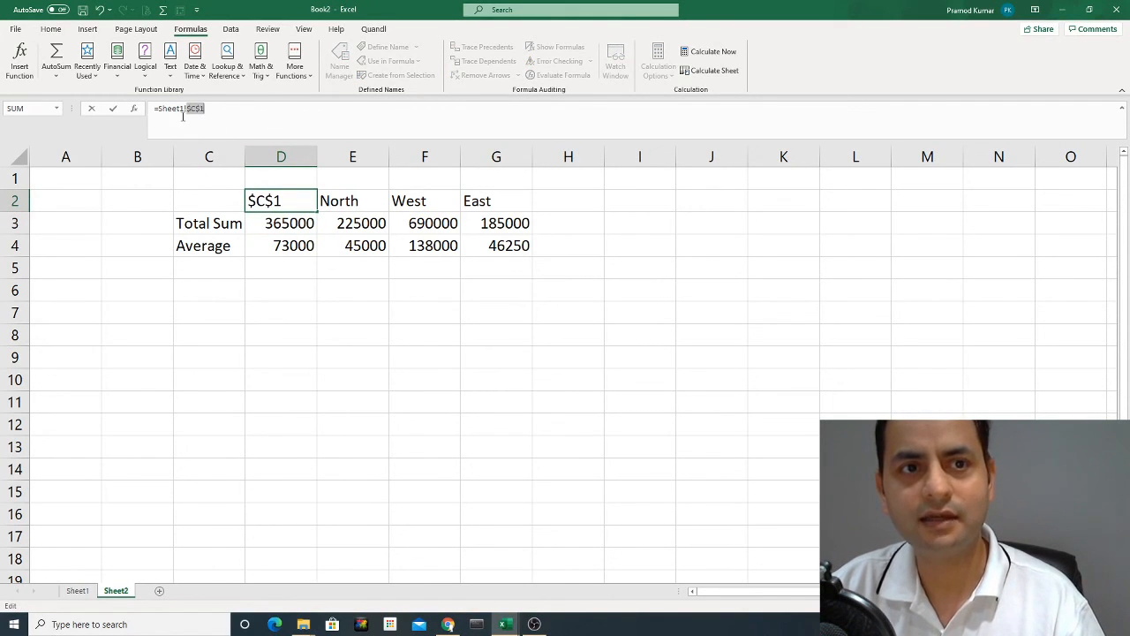
{"action": "key", "text": "Return"}
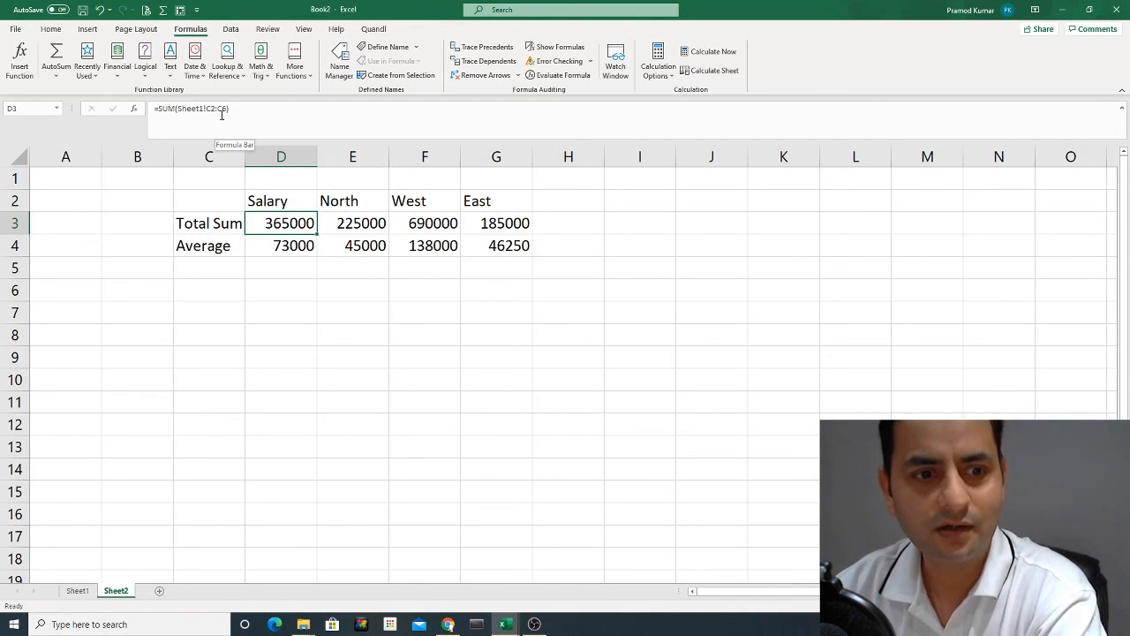
Enter 10000 in Sheet1 cell F6, the missing East value in the last employee row.
{"action": "left_click", "coordinate": [85, 590]}
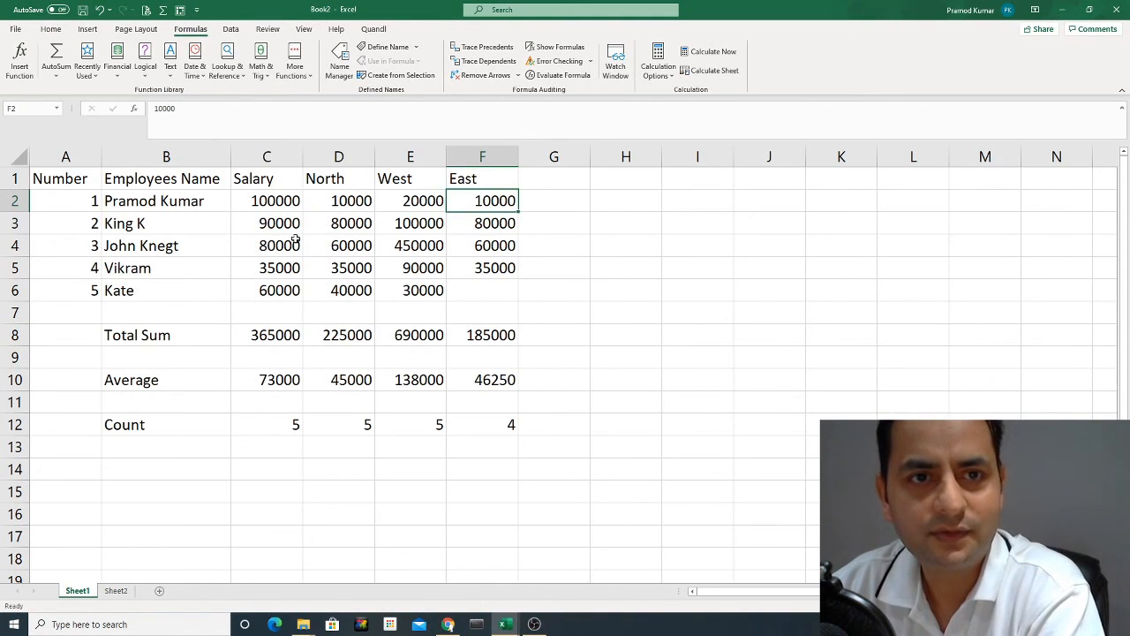
{"action": "left_click", "coordinate": [51, 28]}
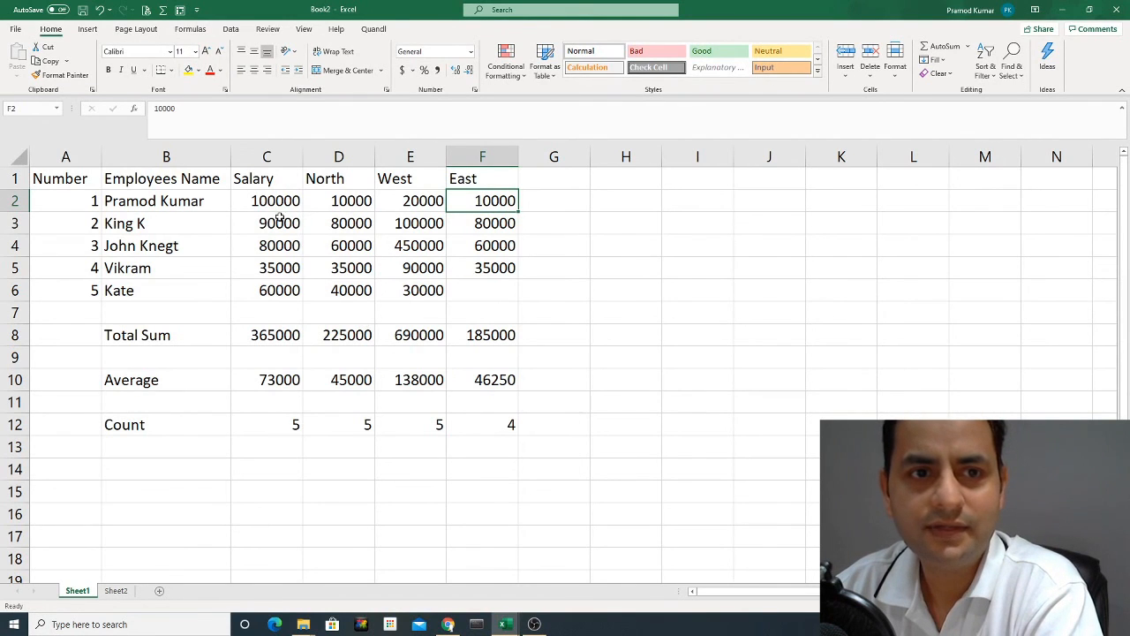
{"action": "left_click_drag", "start_coordinate": [274, 202], "coordinate": [474, 291]}
{"action": "left_click", "coordinate": [485, 292]}
{"action": "type", "text": "10000"}
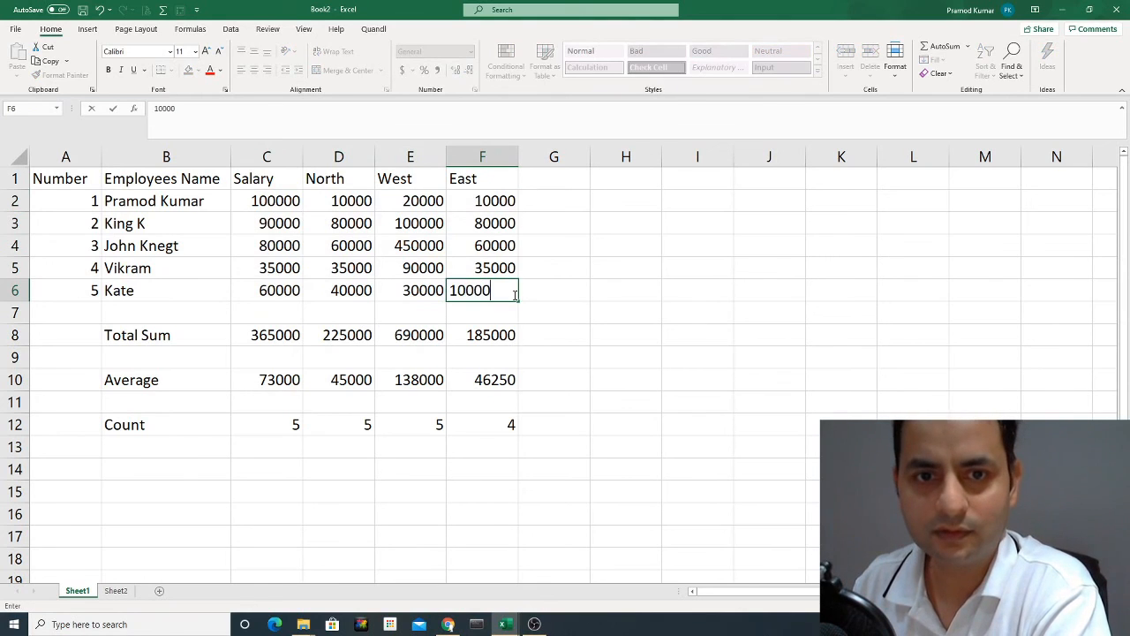
{"action": "key", "text": "Return"}
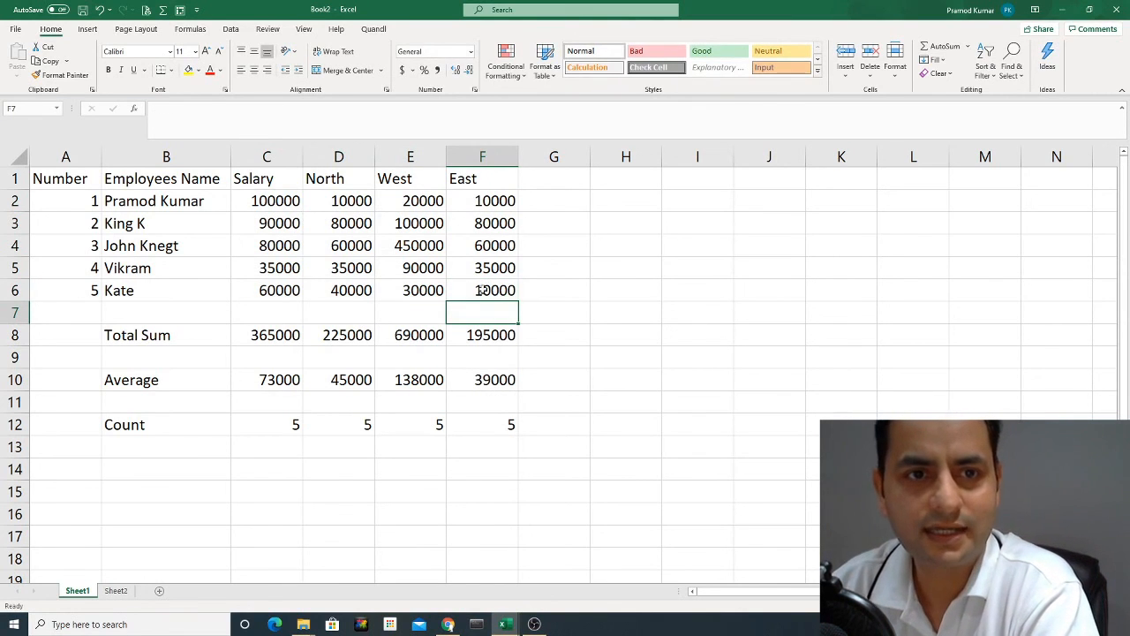
Apply the dollar Accounting number format to the salary and region amounts in C2:F6.
{"action": "left_click_drag", "start_coordinate": [277, 200], "coordinate": [473, 292]}
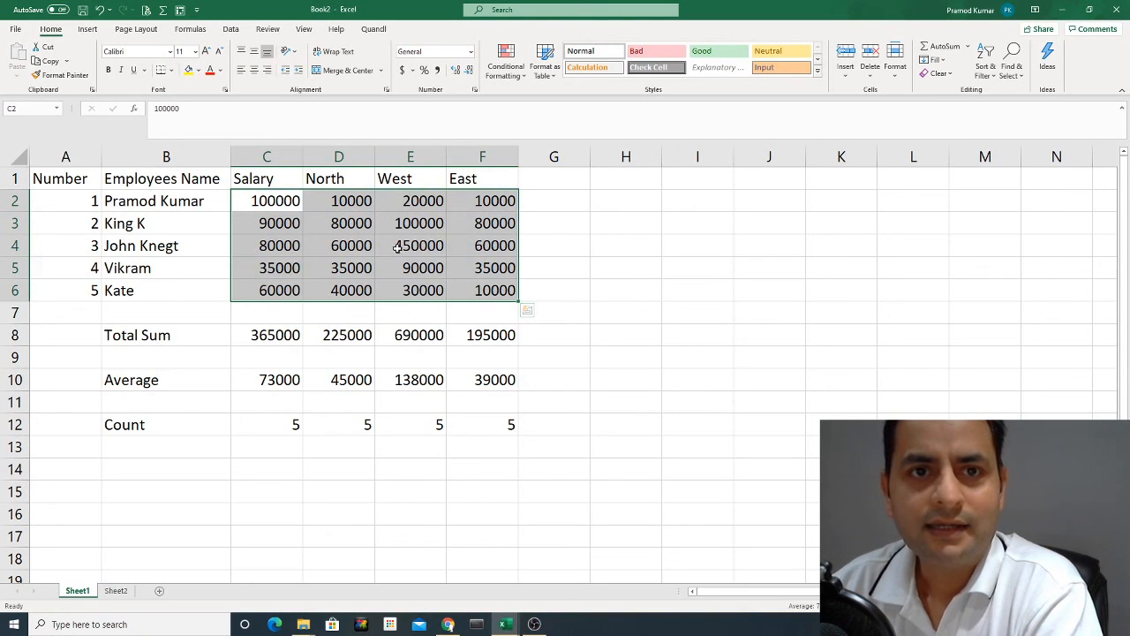
{"action": "left_click", "coordinate": [402, 71]}
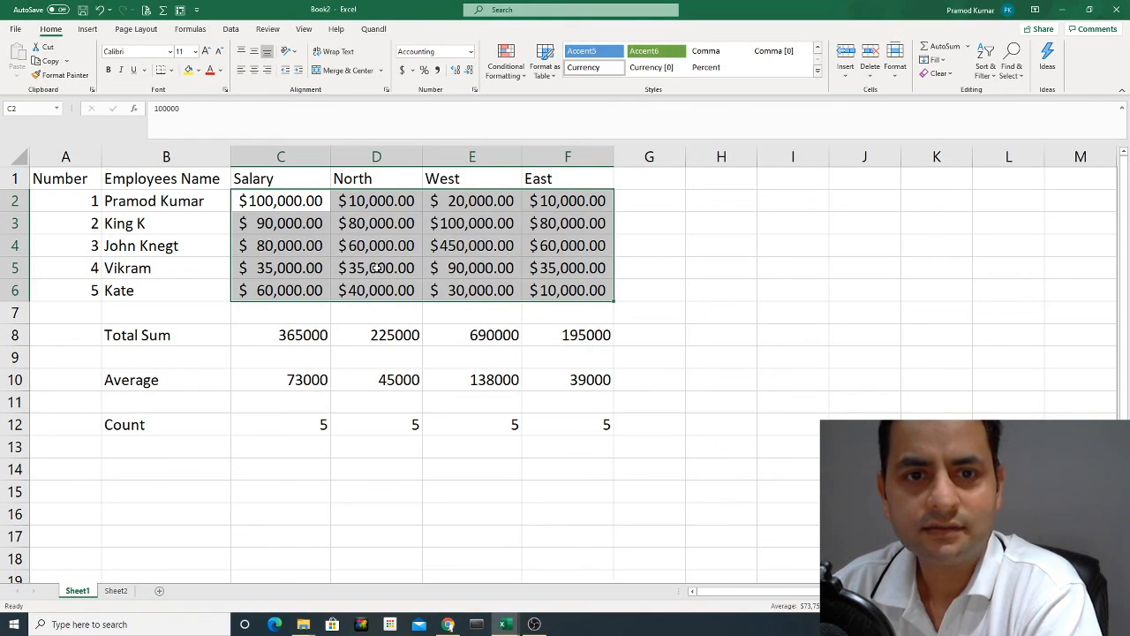
{"action": "left_click", "coordinate": [385, 241]}
{"action": "left_click", "coordinate": [262, 231]}
{"action": "left_click", "coordinate": [387, 243]}
{"action": "left_click", "coordinate": [450, 244]}
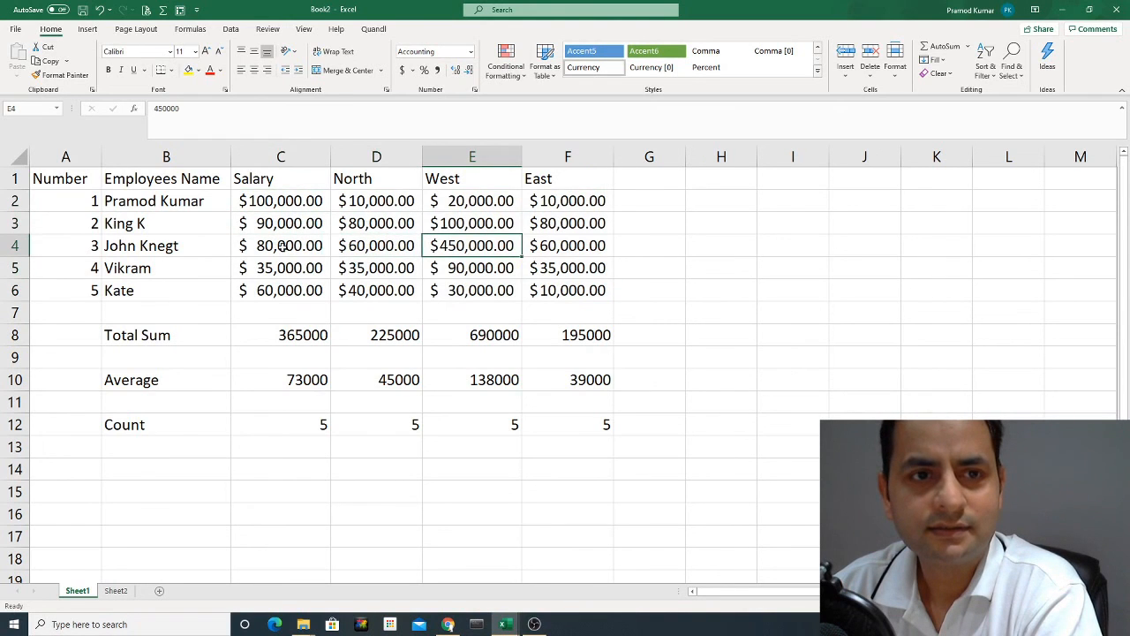
Shade the header row A1:F1 with a light blue fill.
{"action": "left_click_drag", "start_coordinate": [80, 179], "coordinate": [534, 162]}
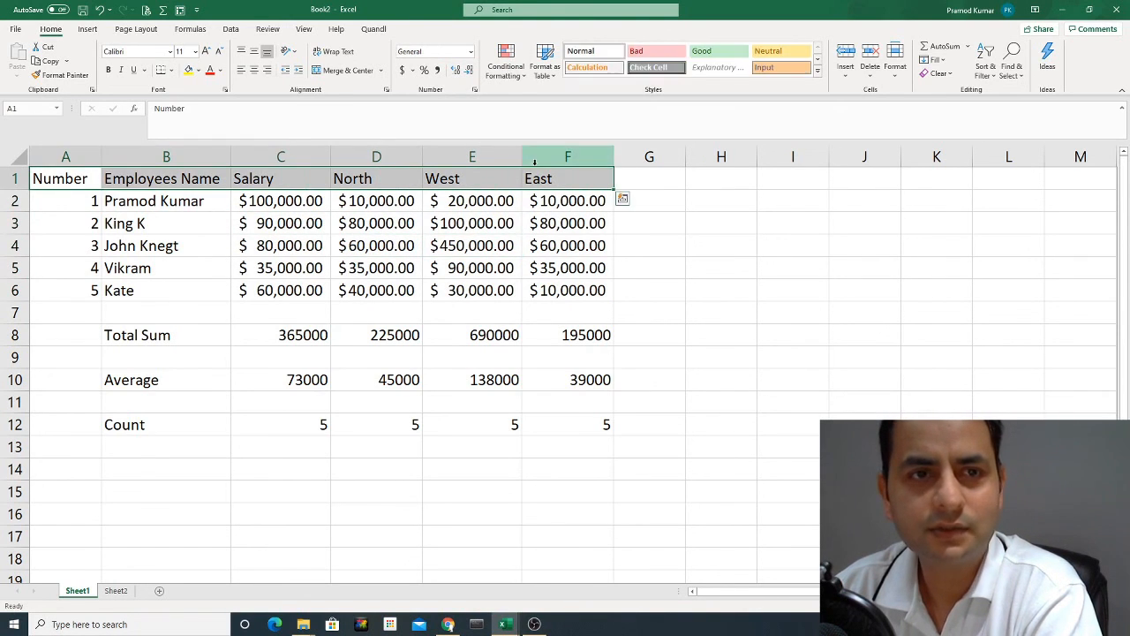
{"action": "left_click", "coordinate": [198, 71]}
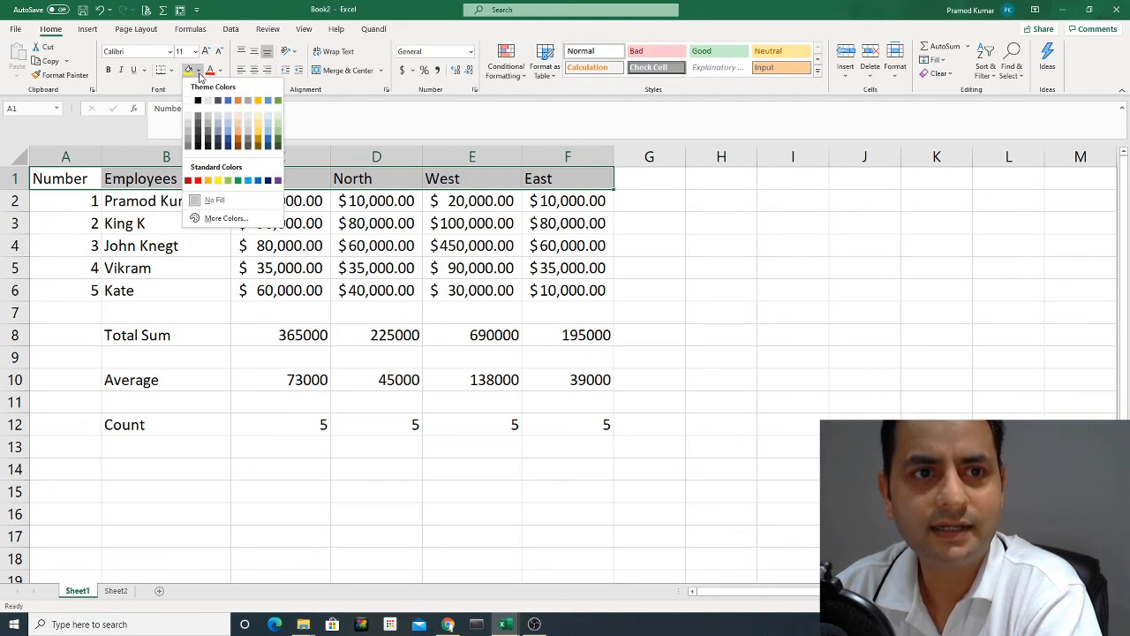
{"action": "left_click", "coordinate": [218, 128]}
{"action": "left_click", "coordinate": [216, 245]}
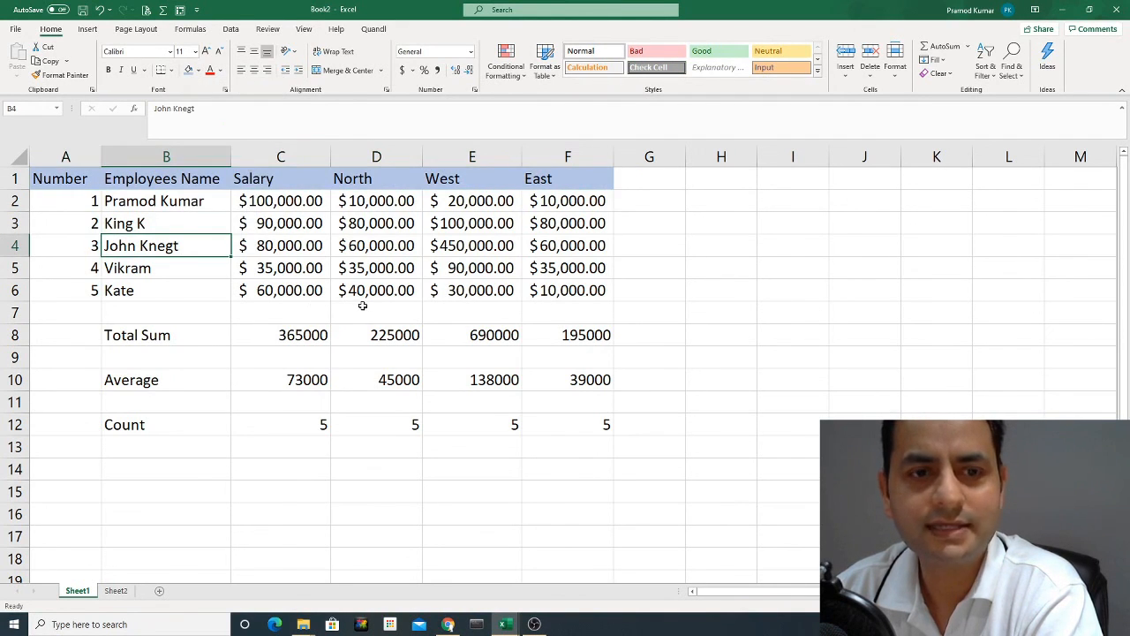
Shade the Total Sum row B8:F8 light green and the Average row B10:F10 light orange.
{"action": "left_click_drag", "start_coordinate": [177, 337], "coordinate": [600, 337]}
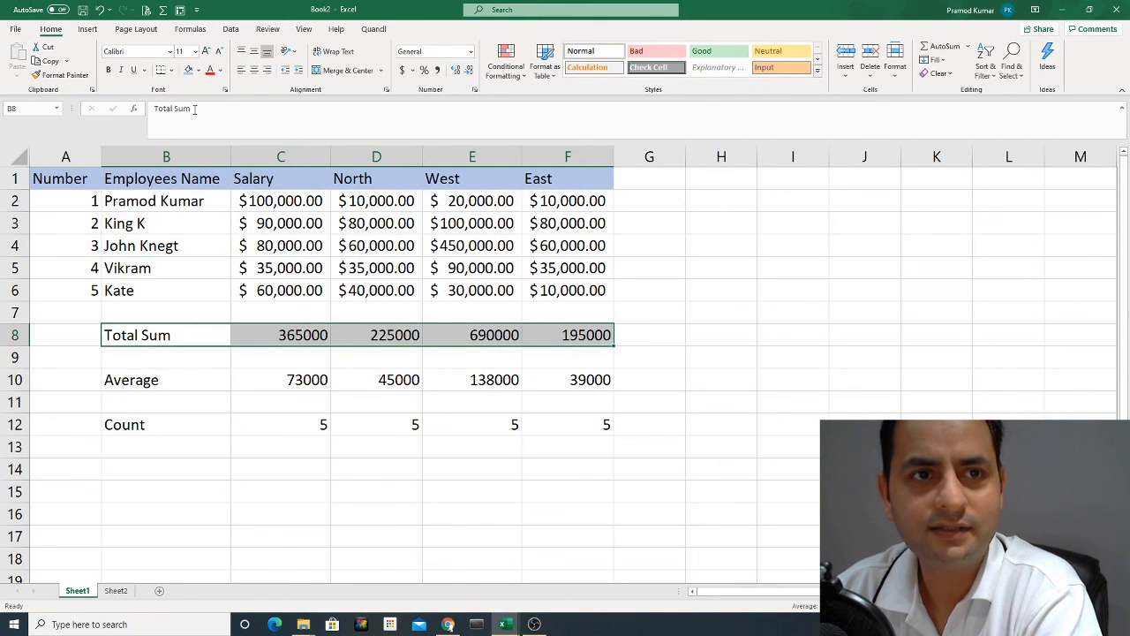
{"action": "left_click", "coordinate": [200, 71]}
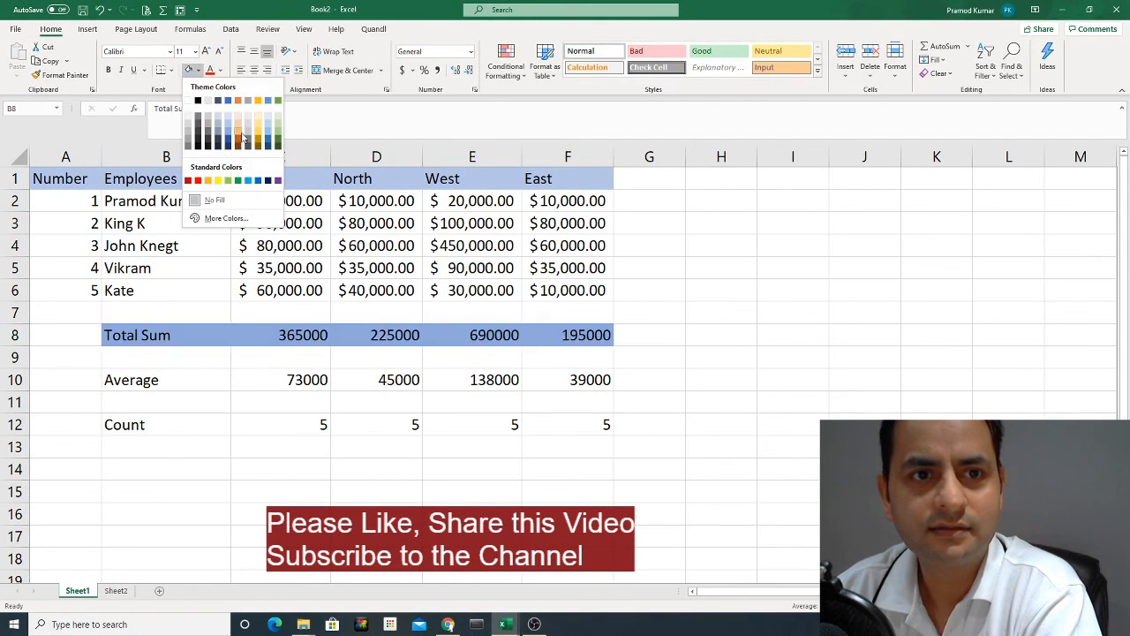
{"action": "left_click", "coordinate": [278, 129]}
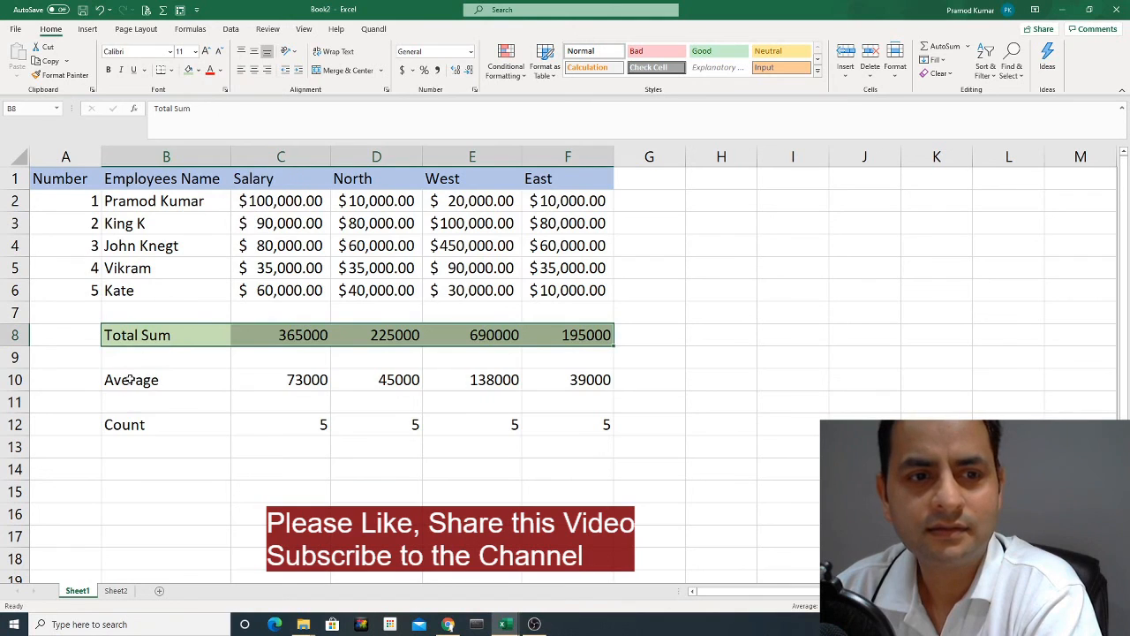
{"action": "left_click_drag", "start_coordinate": [131, 380], "coordinate": [609, 382]}
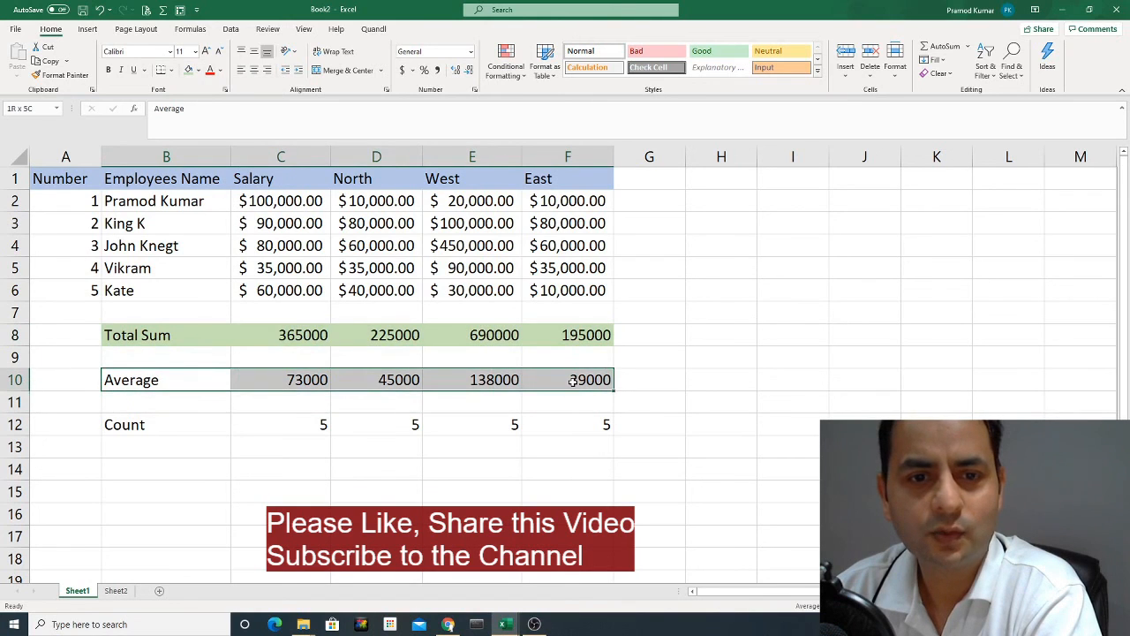
{"action": "left_click", "coordinate": [201, 73]}
{"action": "left_click", "coordinate": [241, 129]}
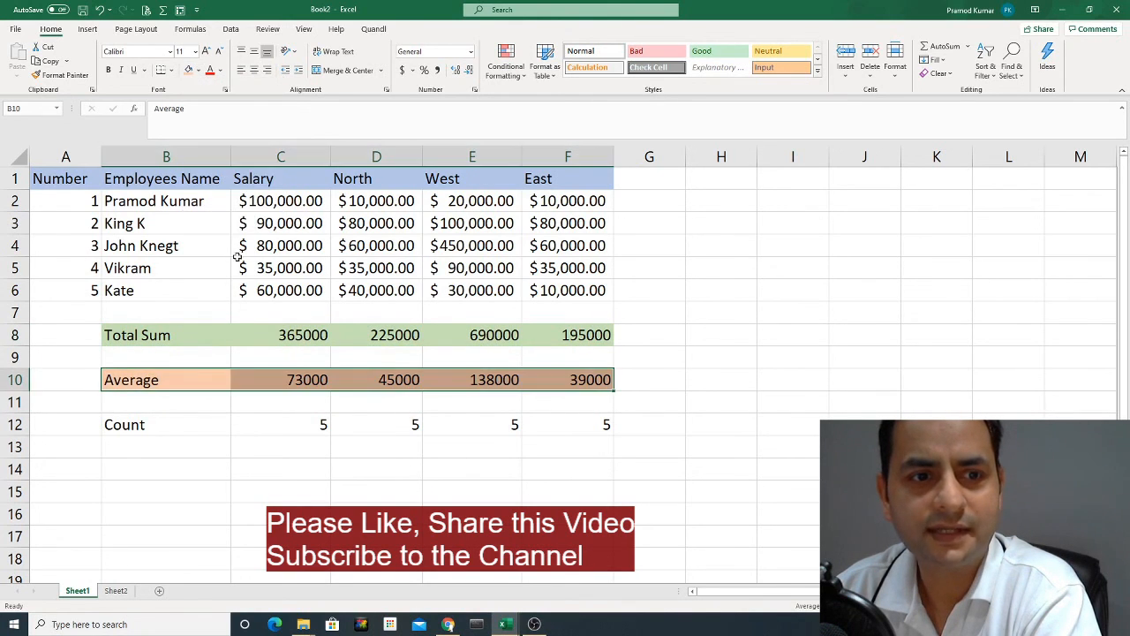
Shade the Count row B12:F12 with the same light orange fill as the Average row.
{"action": "left_click_drag", "start_coordinate": [147, 424], "coordinate": [606, 425]}
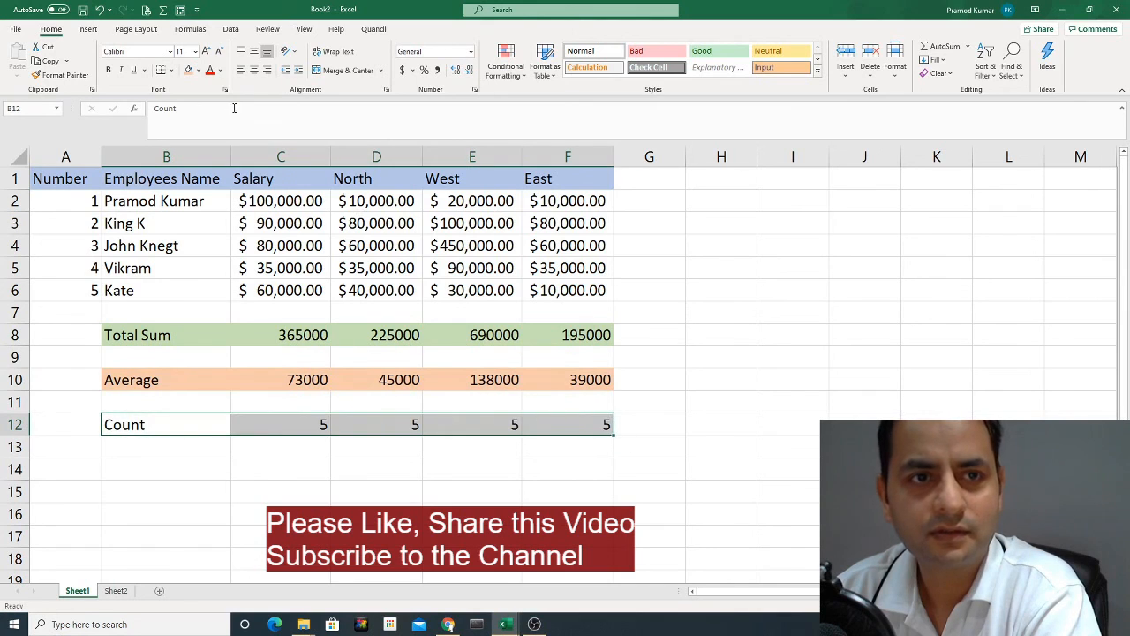
{"action": "left_click", "coordinate": [200, 76]}
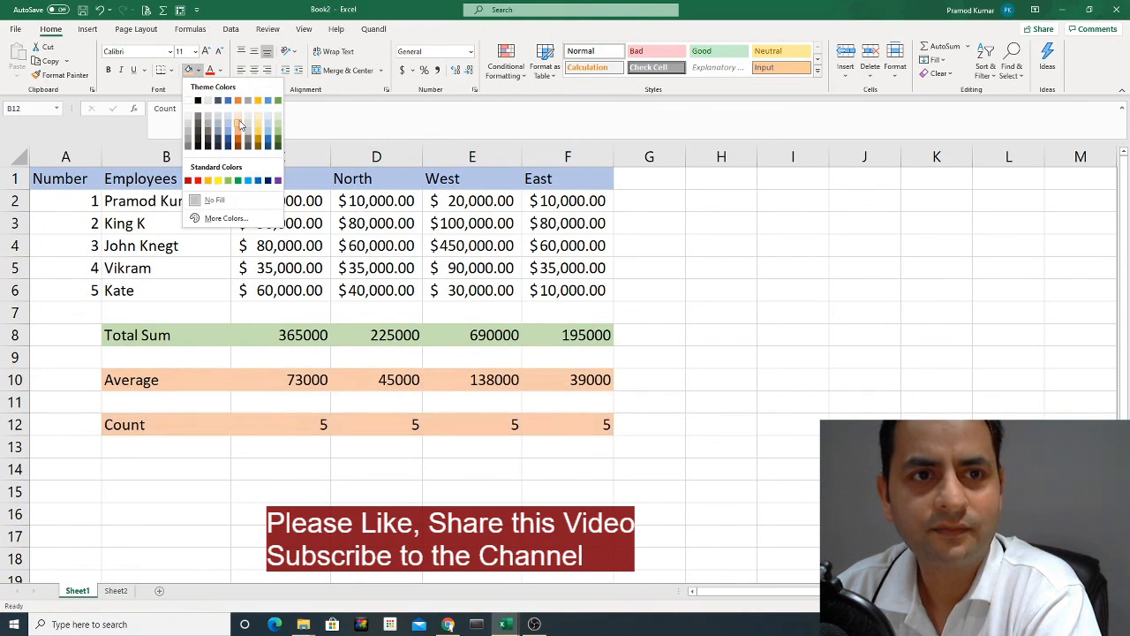
{"action": "left_click", "coordinate": [239, 122]}
{"action": "left_click", "coordinate": [389, 263]}
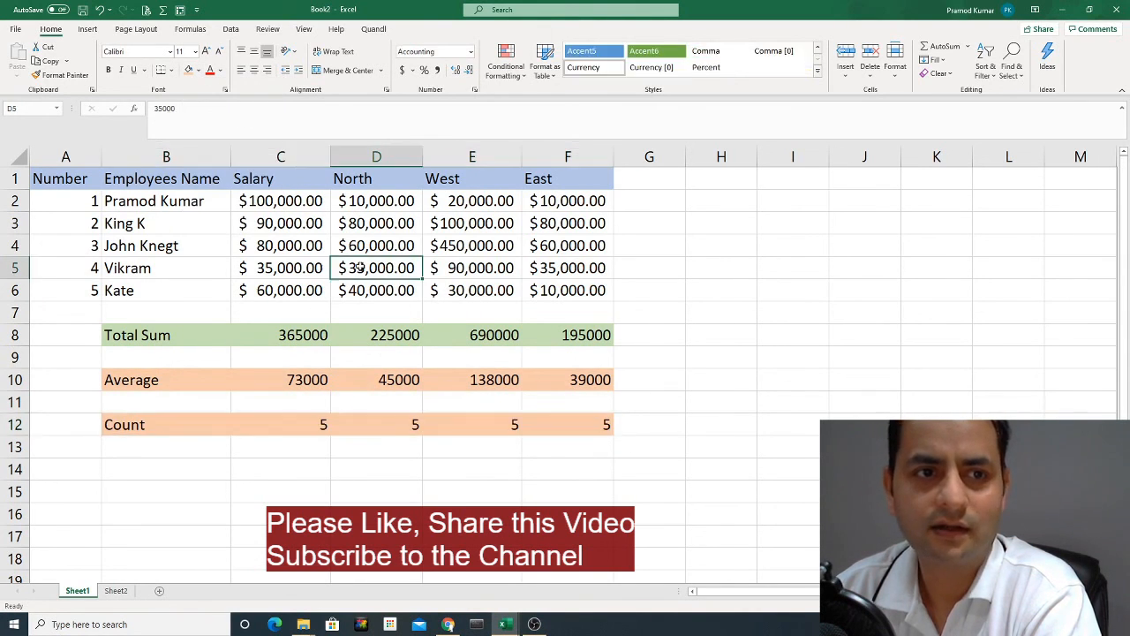